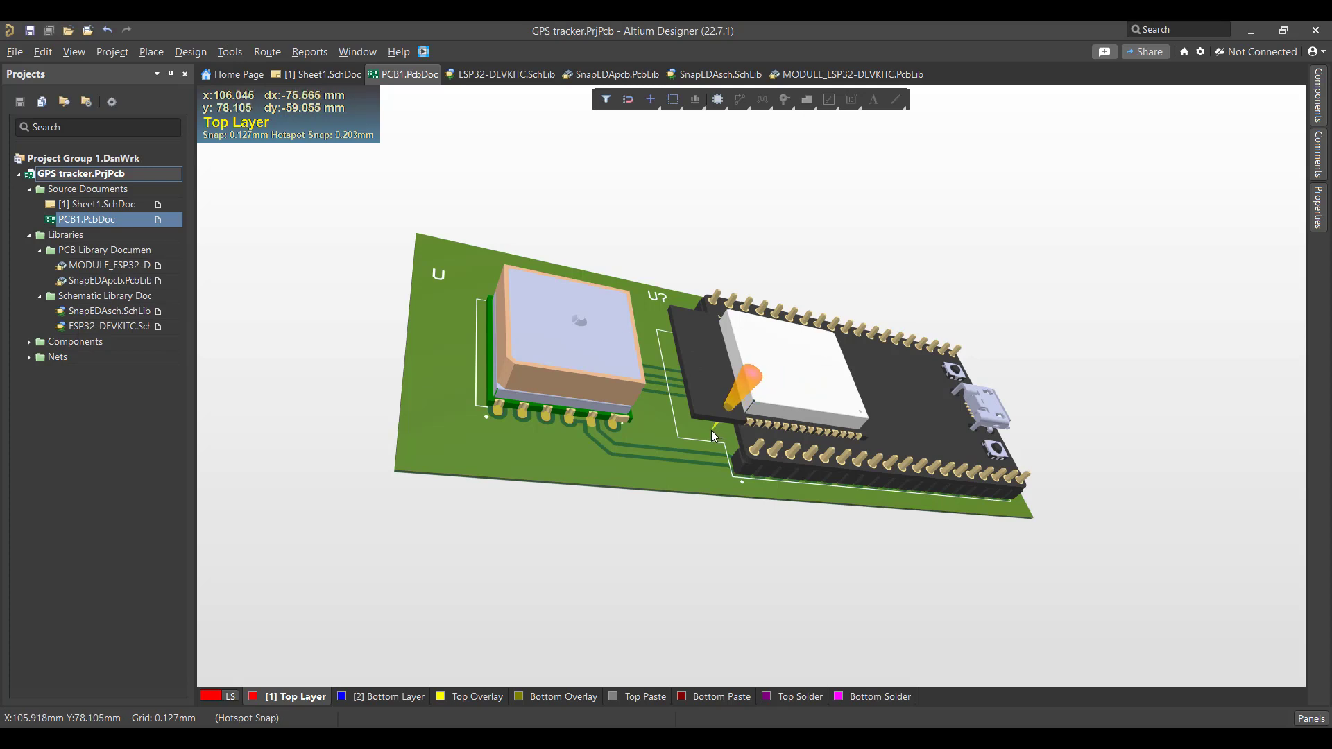
pyautogui.keyDown('shift'); pyautogui.moveTo(704, 435); pyautogui.dragTo(476, 268, button='right'); pyautogui.keyUp('shift')
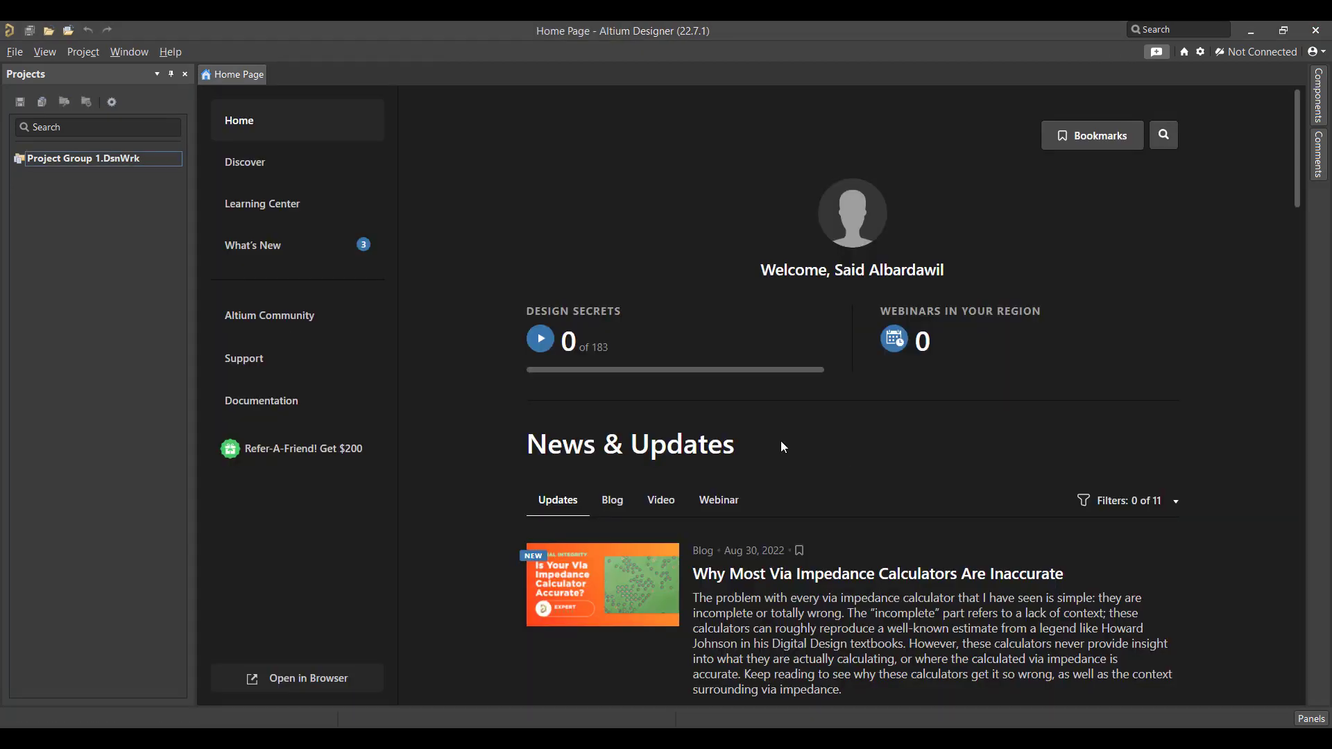
# Start a new empty local PCB project and name it GPS tracker.
pyautogui.click(14, 53)
pyautogui.moveTo(28, 72)
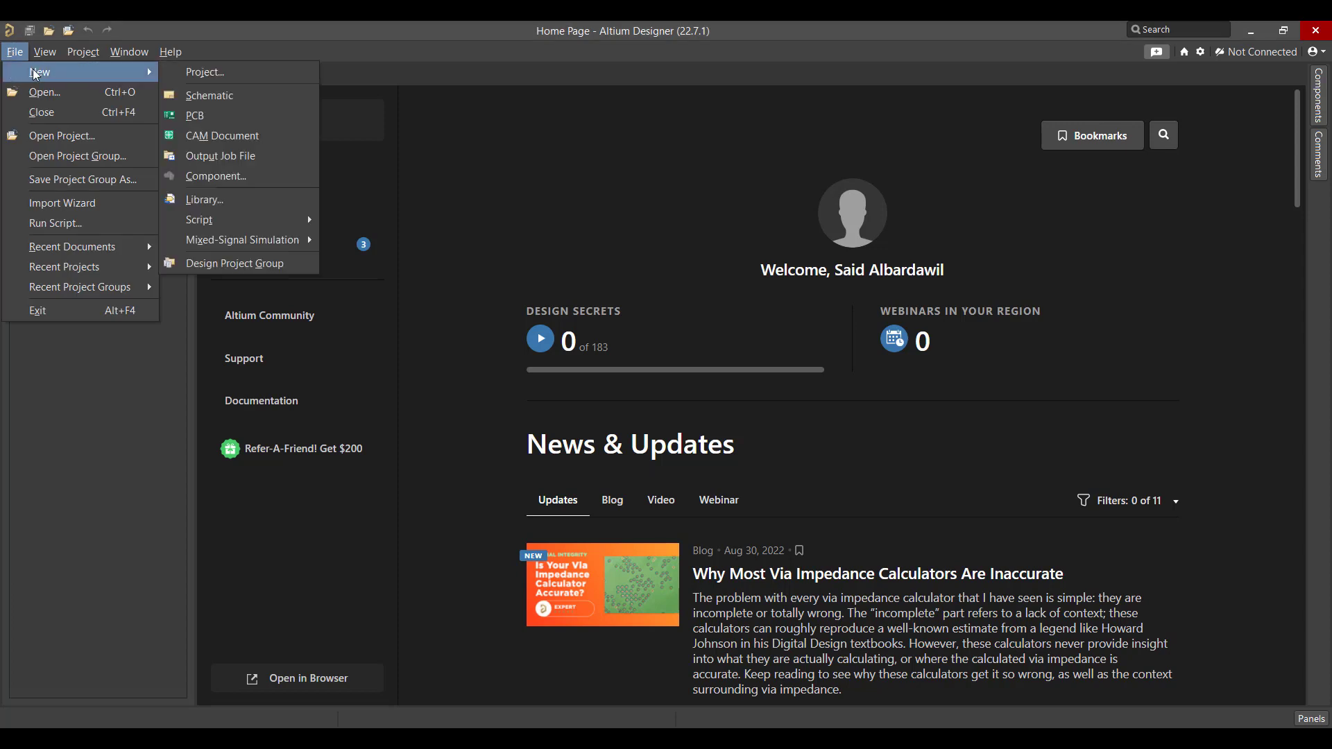
pyautogui.click(213, 76)
pyautogui.click(838, 188)
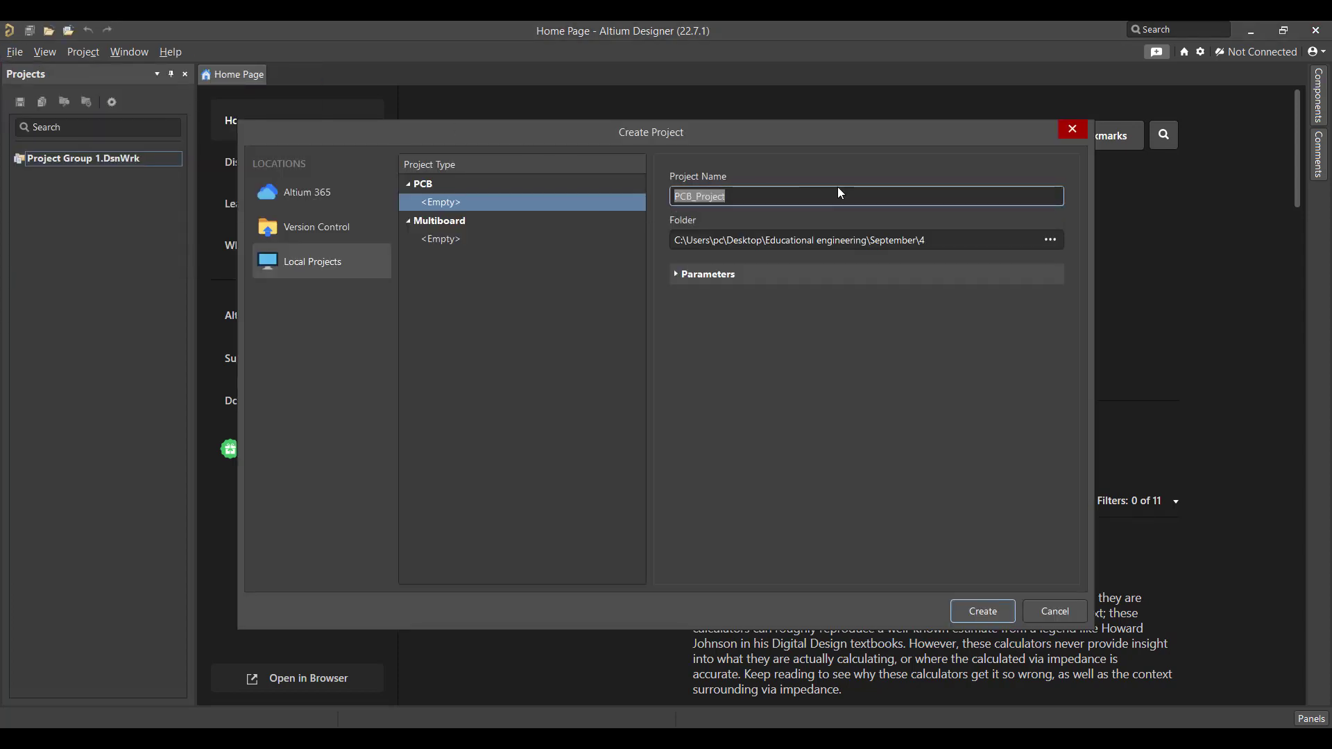
pyautogui.click(822, 196)
pyautogui.moveTo(692, 196); pyautogui.dragTo(600, 199)
pyautogui.moveTo(759, 195); pyautogui.dragTo(647, 196)
pyautogui.press('BackSpace')
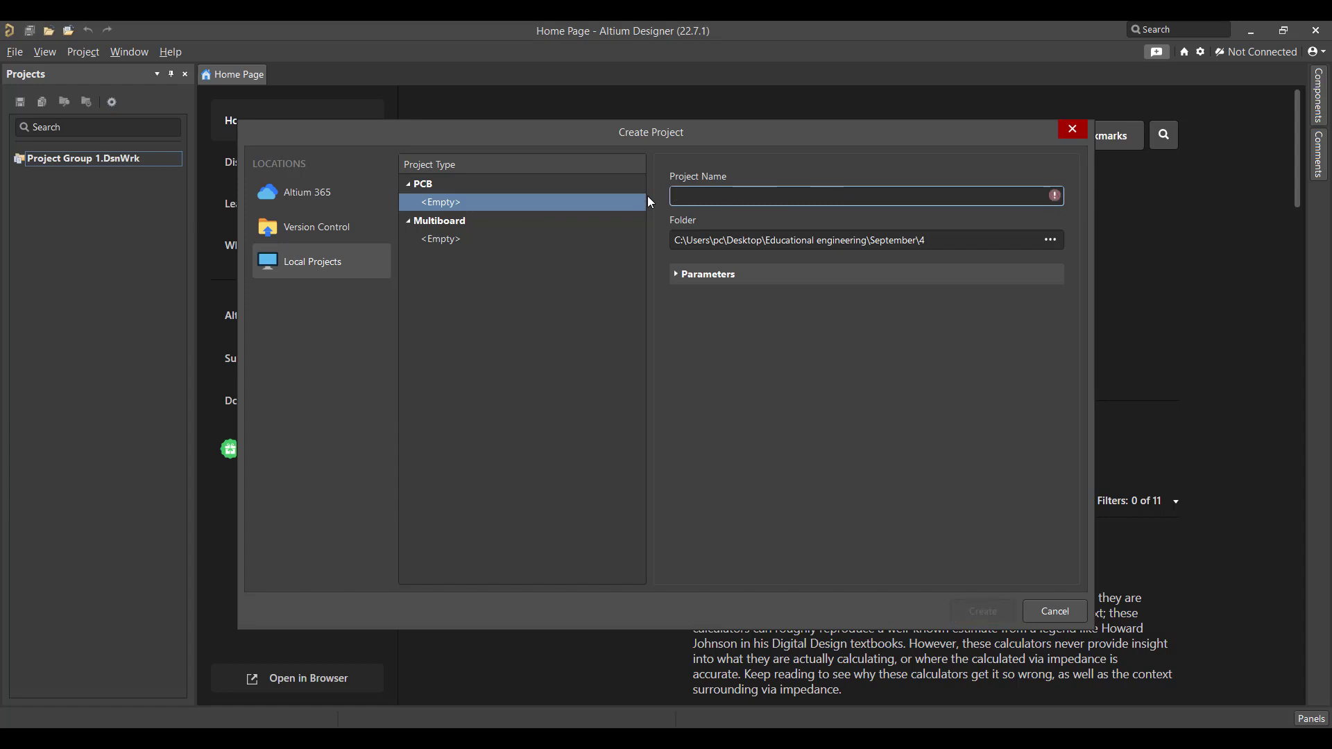
pyautogui.write('GP')
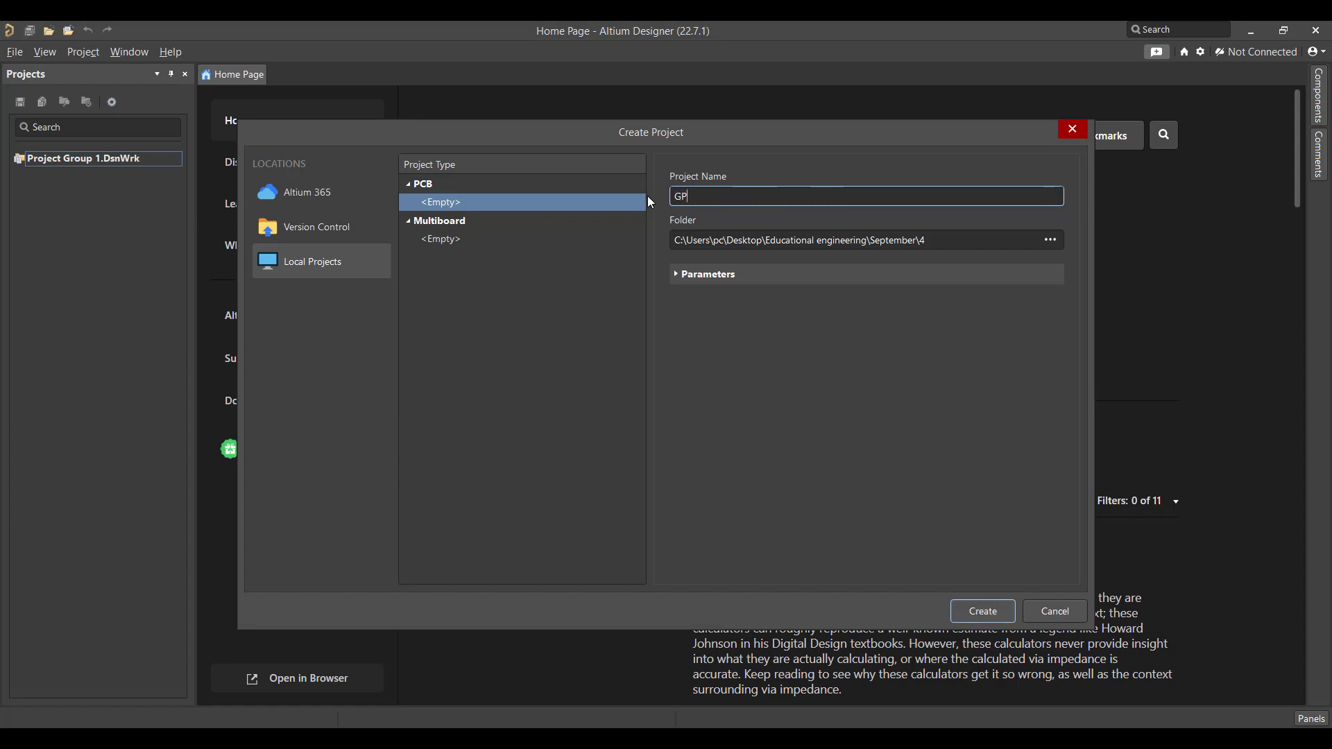
pyautogui.write('S tracker')
# Set the project location to folder 5 inside September and create the project.
pyautogui.click(1051, 241)
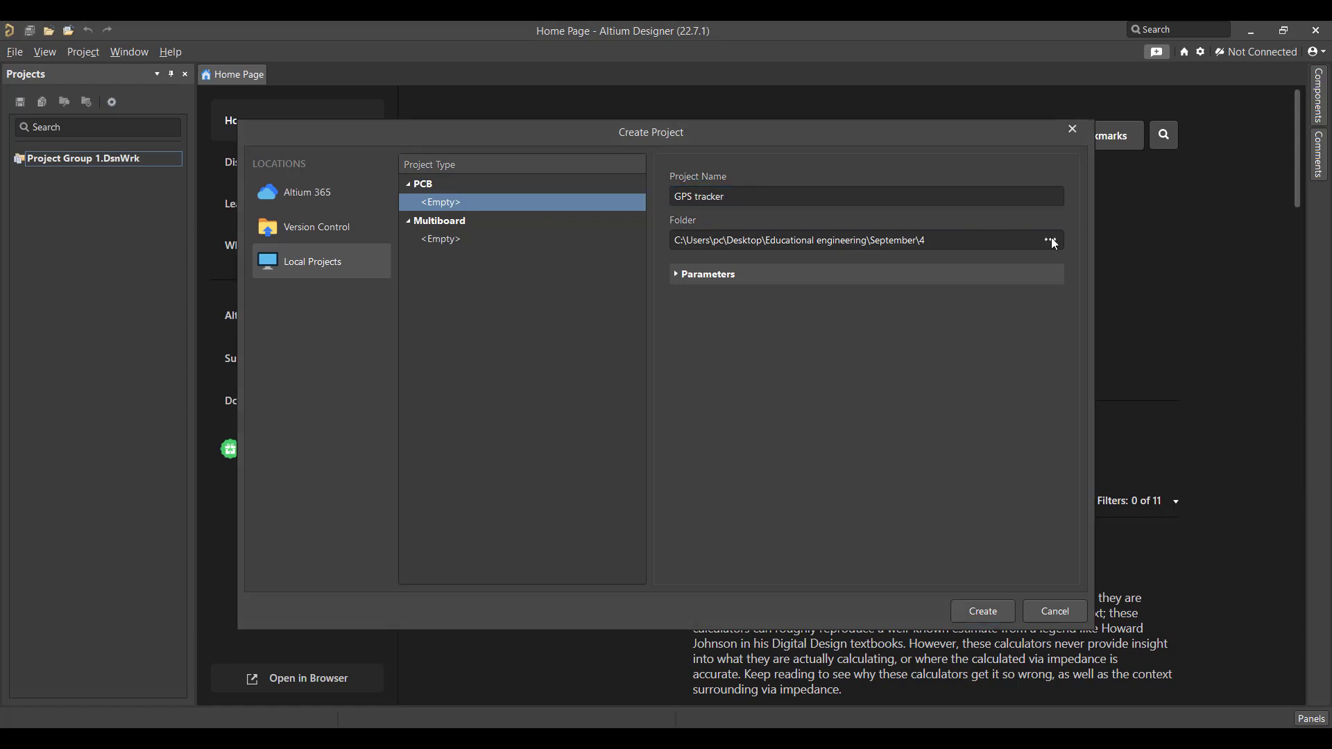
pyautogui.click(601, 211)
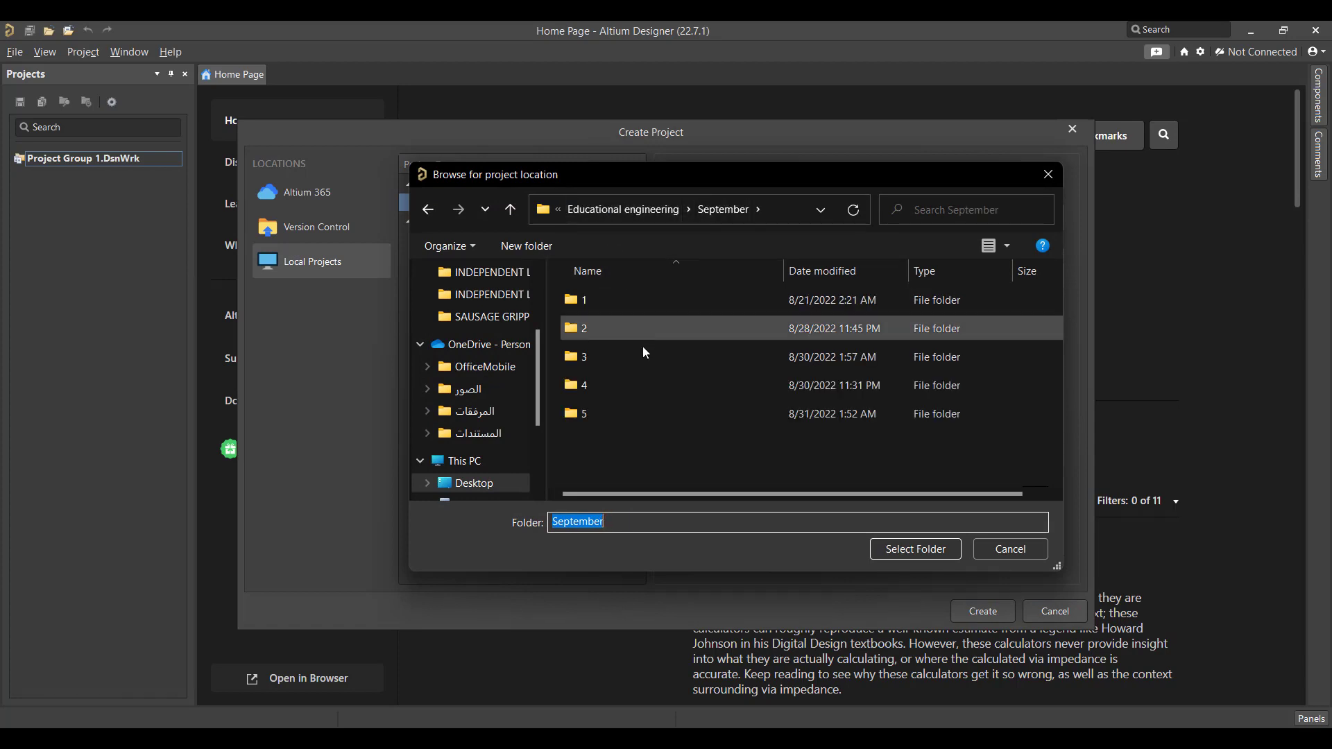
pyautogui.doubleClick(636, 418)
pyautogui.click(919, 555)
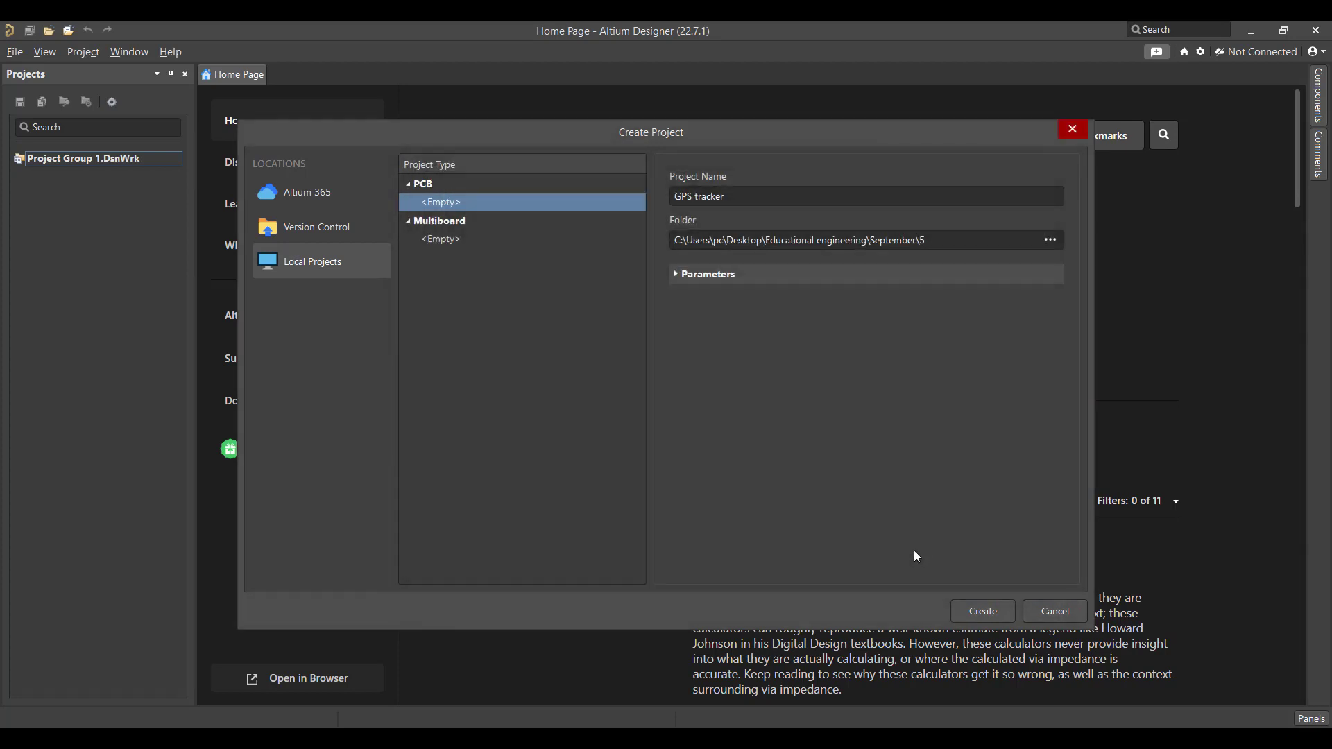
pyautogui.click(980, 614)
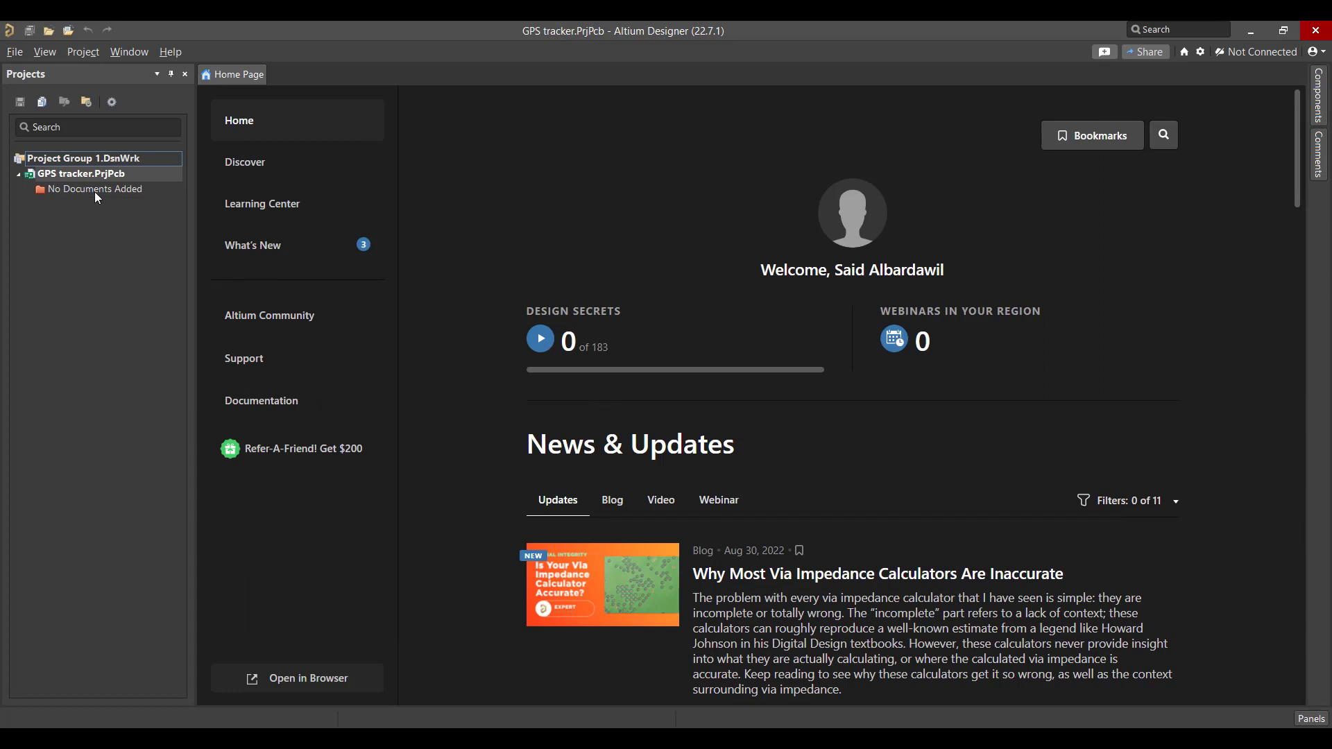
# Add a new schematic sheet and a new PCB document to the GPS tracker project.
pyautogui.rightClick(87, 176)
pyautogui.moveTo(298, 206)
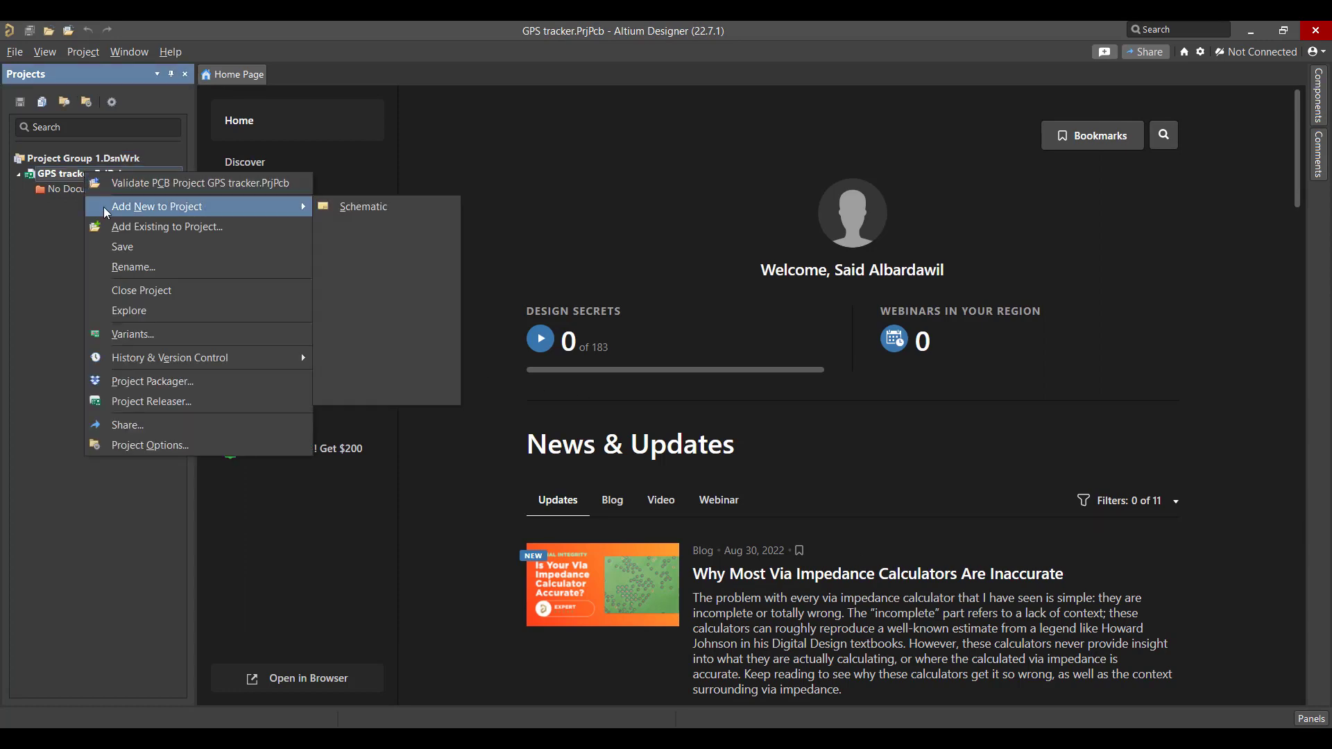
pyautogui.click(363, 207)
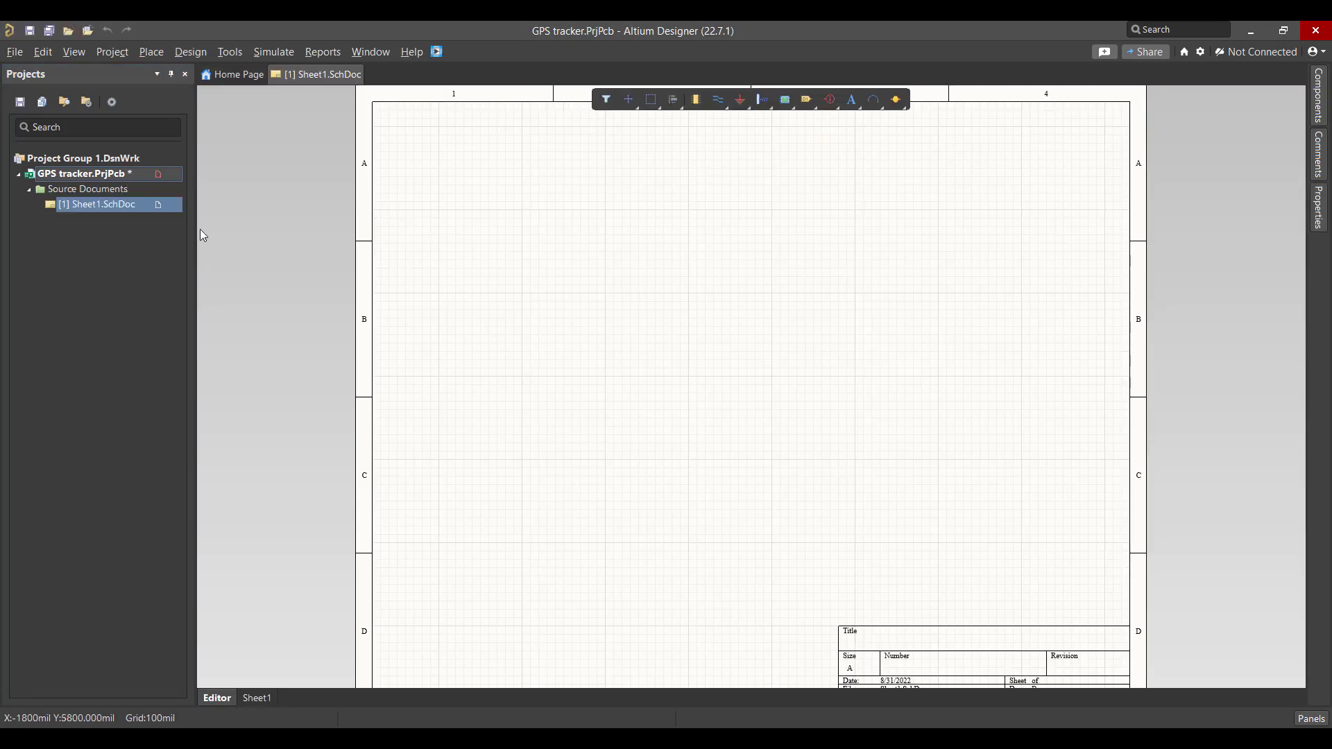
pyautogui.rightClick(84, 173)
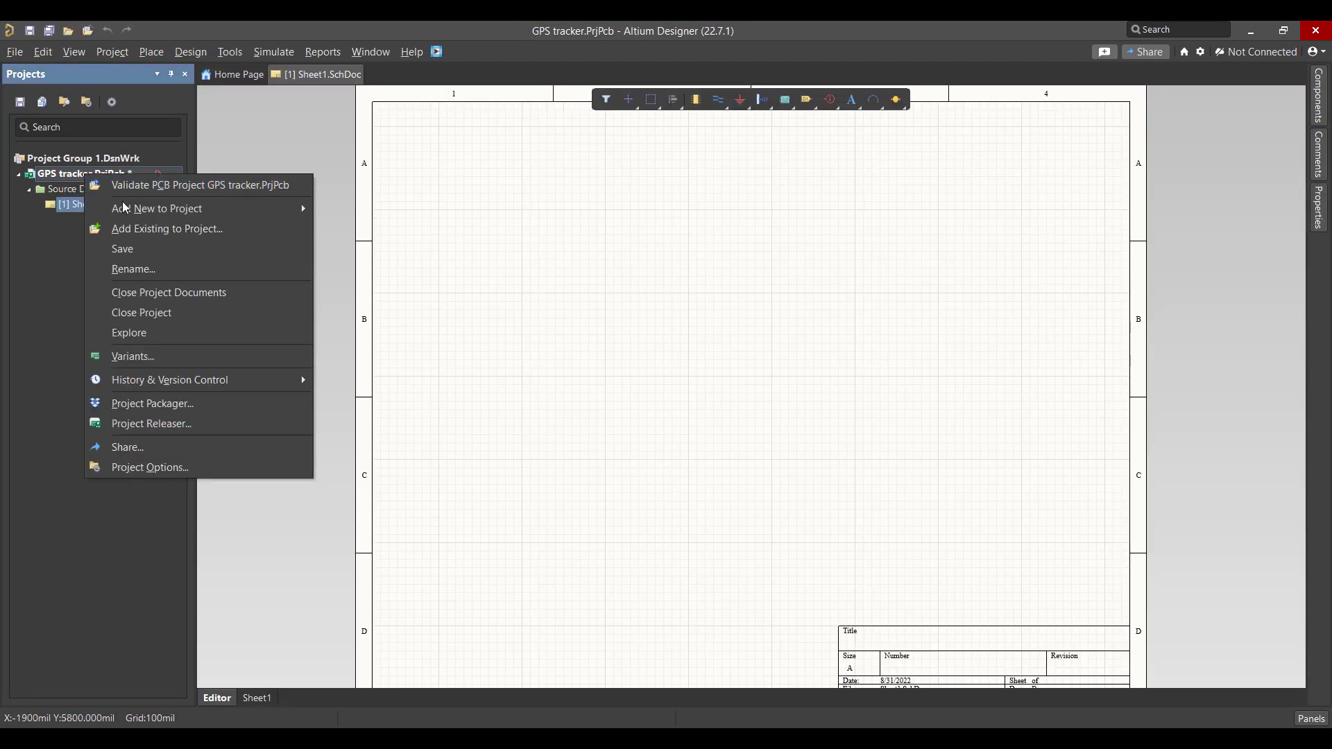
pyautogui.moveTo(127, 210)
pyautogui.click(354, 228)
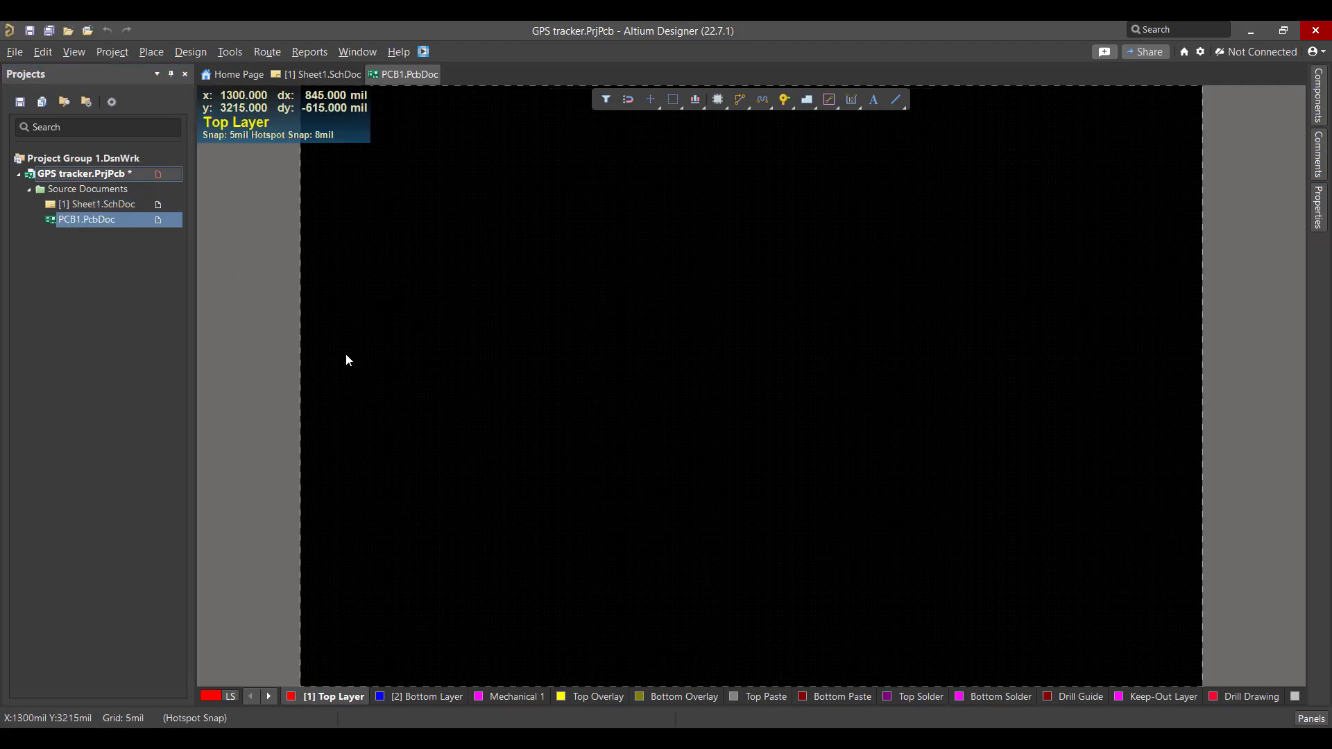
# Save the schematic as Sheet1 and the board as PCB1 in the GPS tracker folder.
pyautogui.rightClick(101, 202)
pyautogui.click(143, 231)
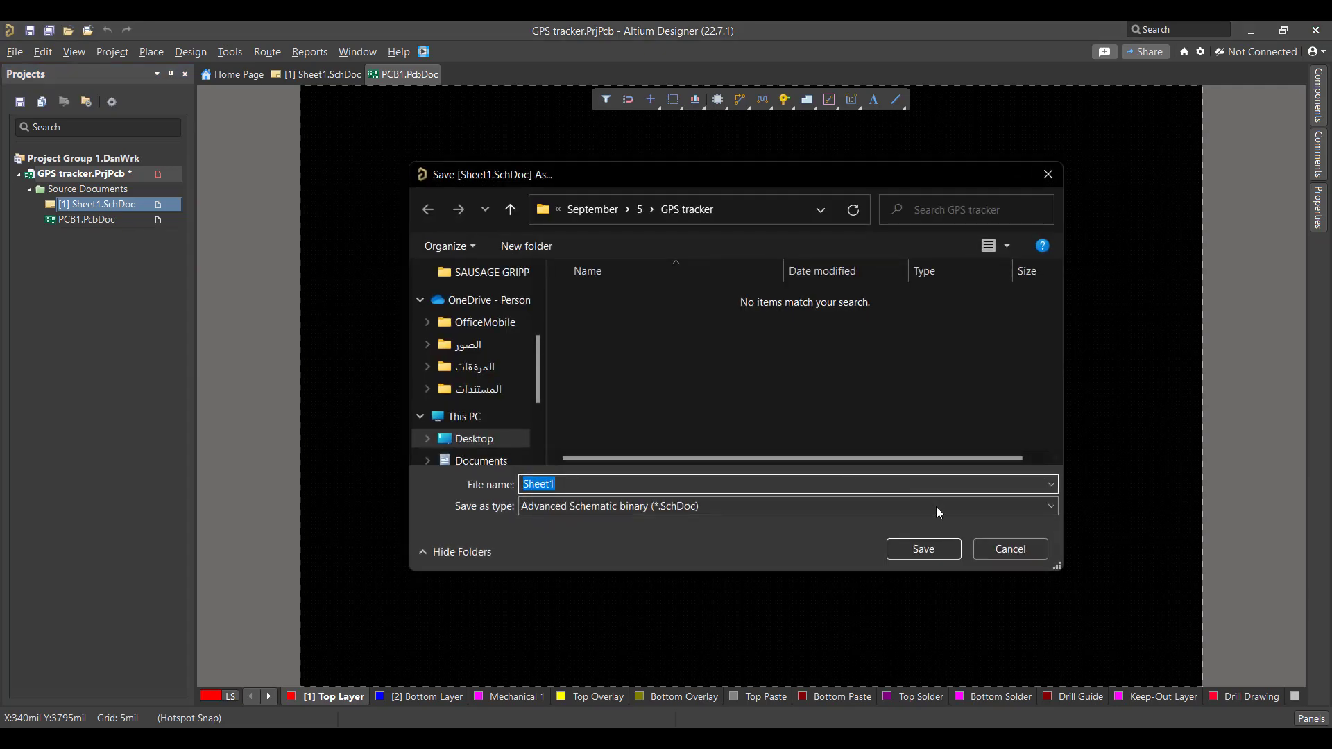
pyautogui.click(924, 548)
pyautogui.rightClick(85, 211)
pyautogui.click(143, 257)
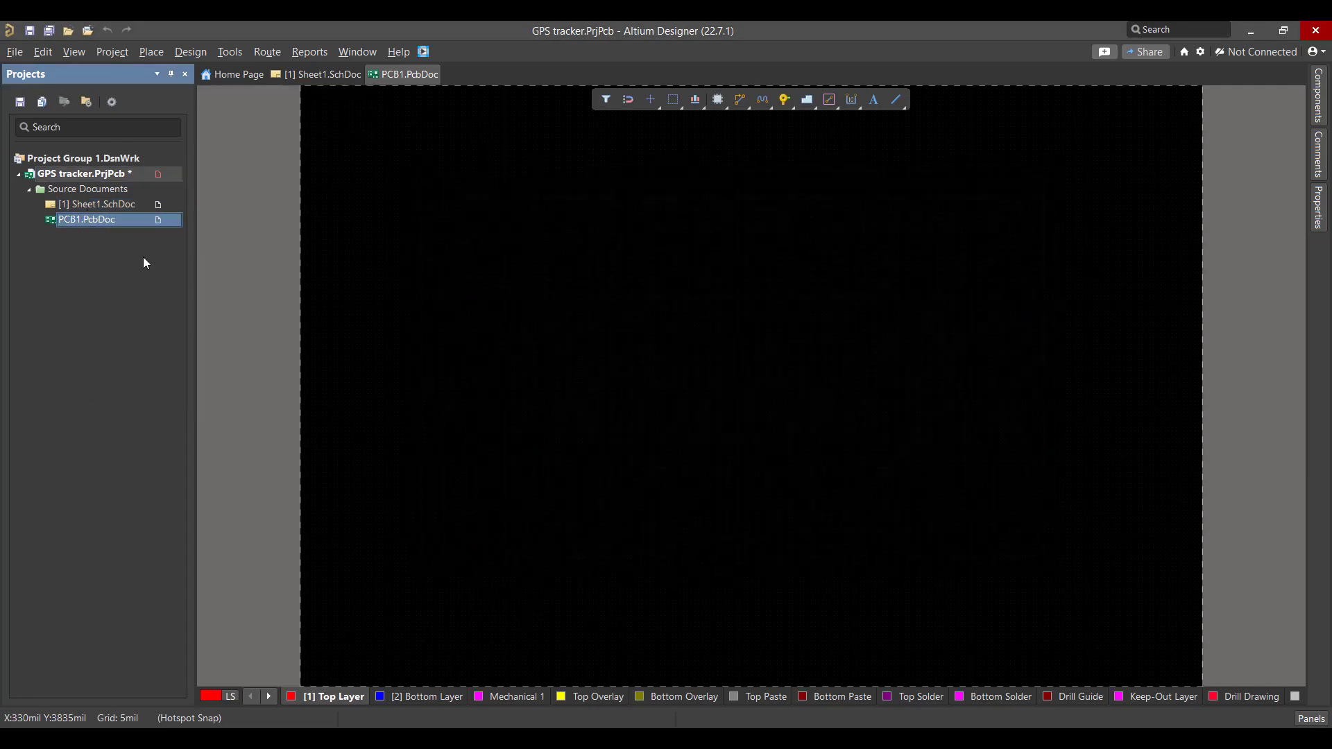
pyautogui.click(924, 550)
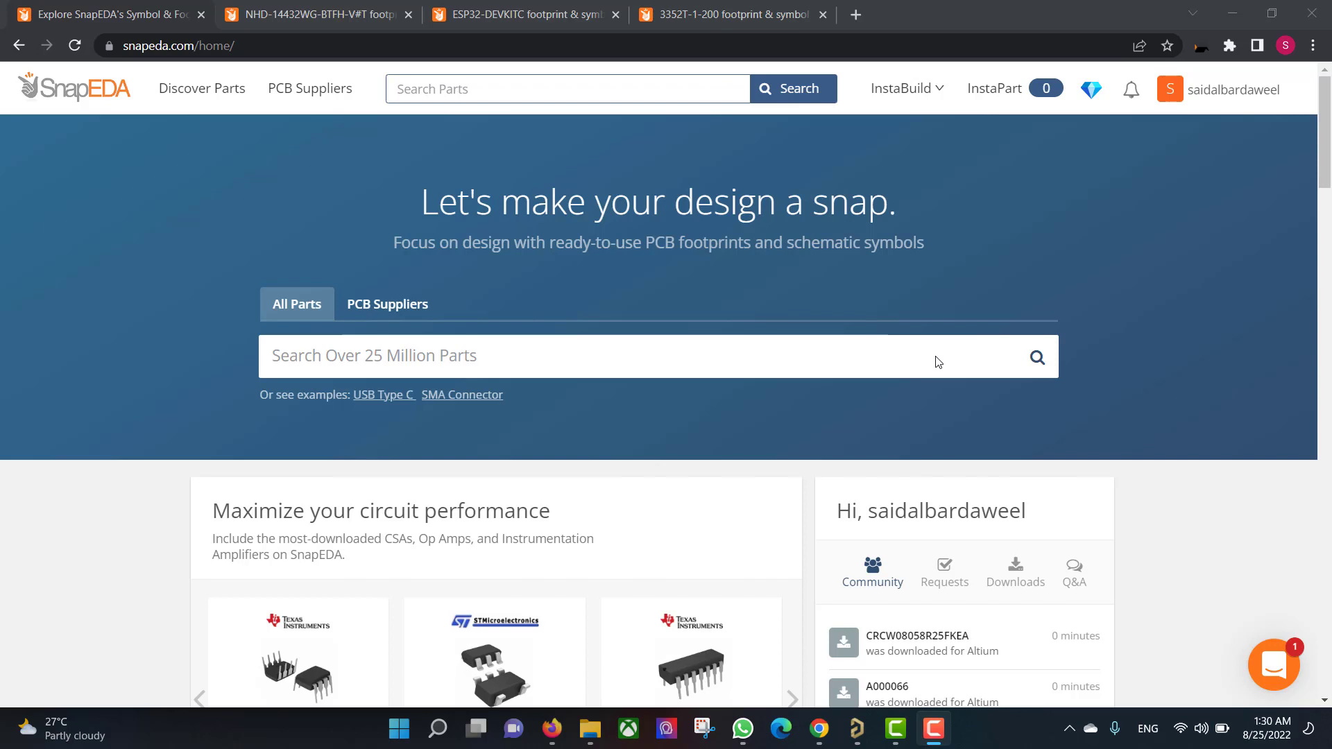
# Switch to SnapEDA in the browser, search for ESP32-DEVKITC and open the Olimex part's page.
pyautogui.click(319, 350)
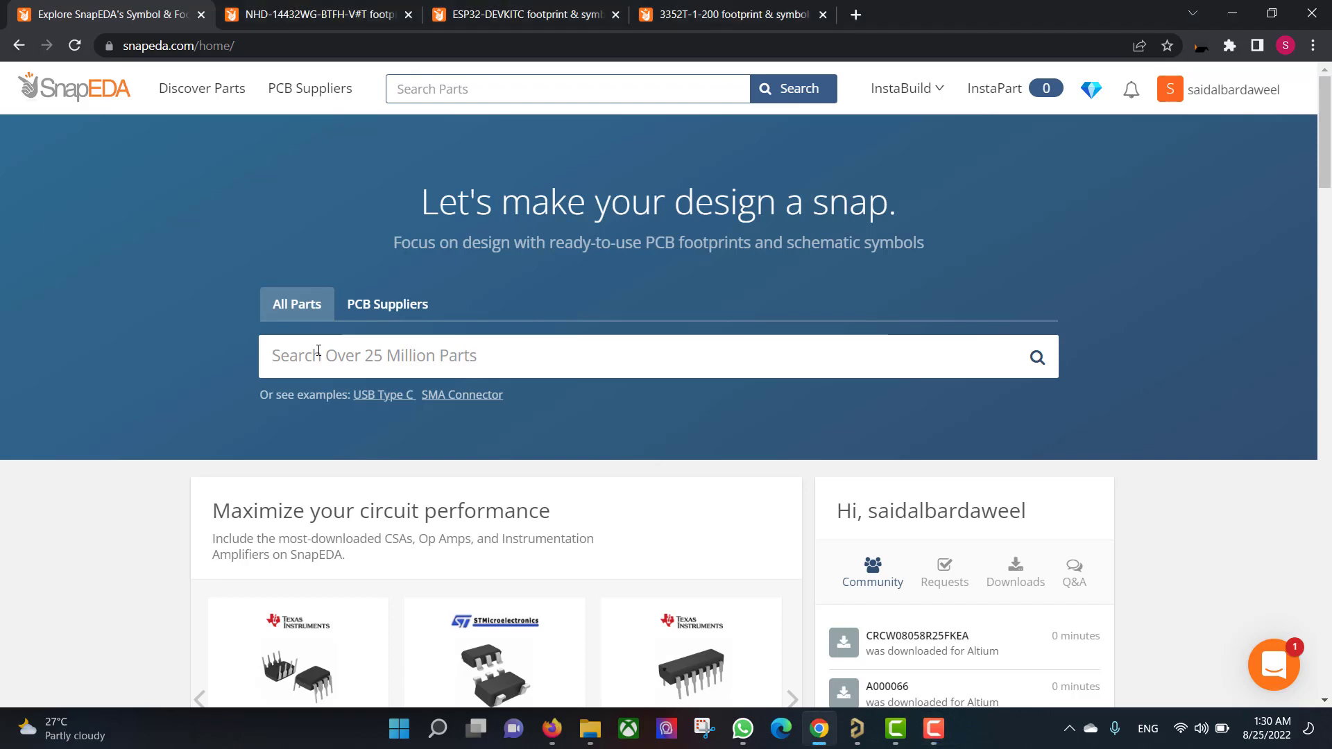
pyautogui.write('ESP32-DEVKITC')
pyautogui.press('Return')
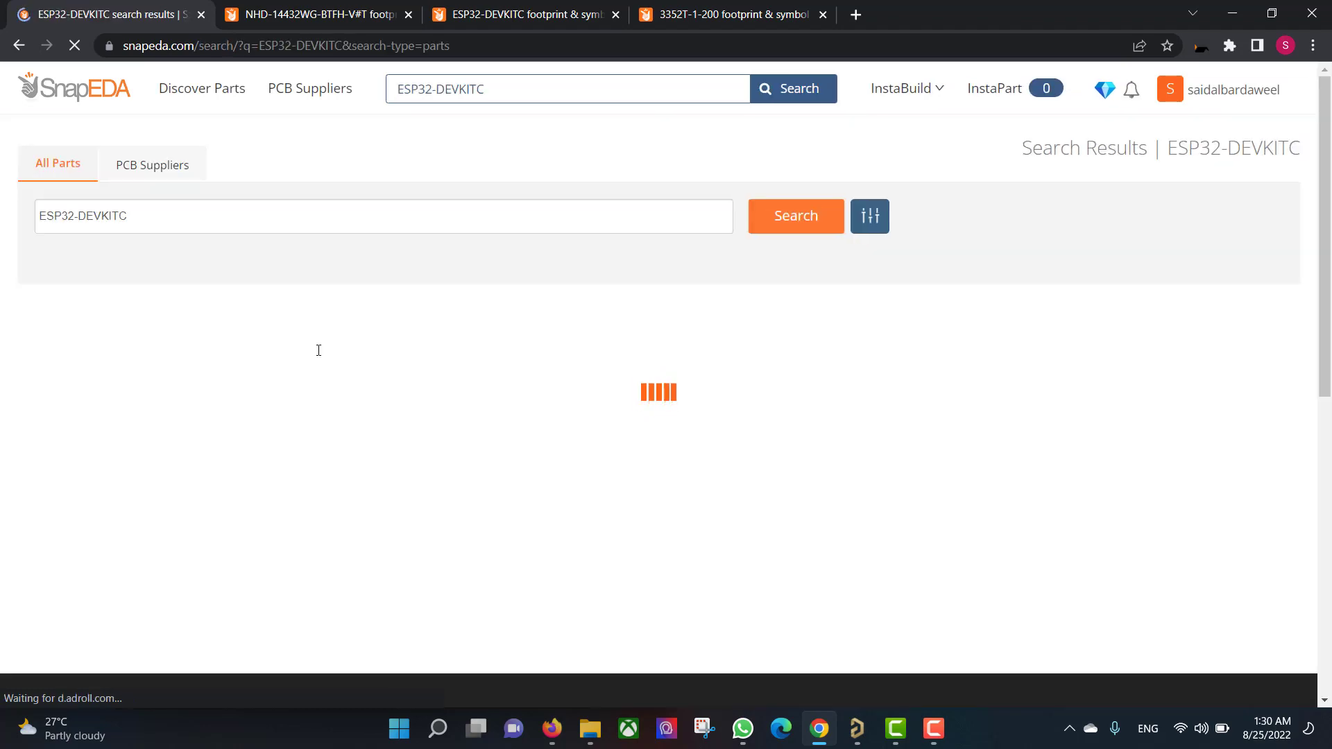
pyautogui.scroll(-3, 308, 346)
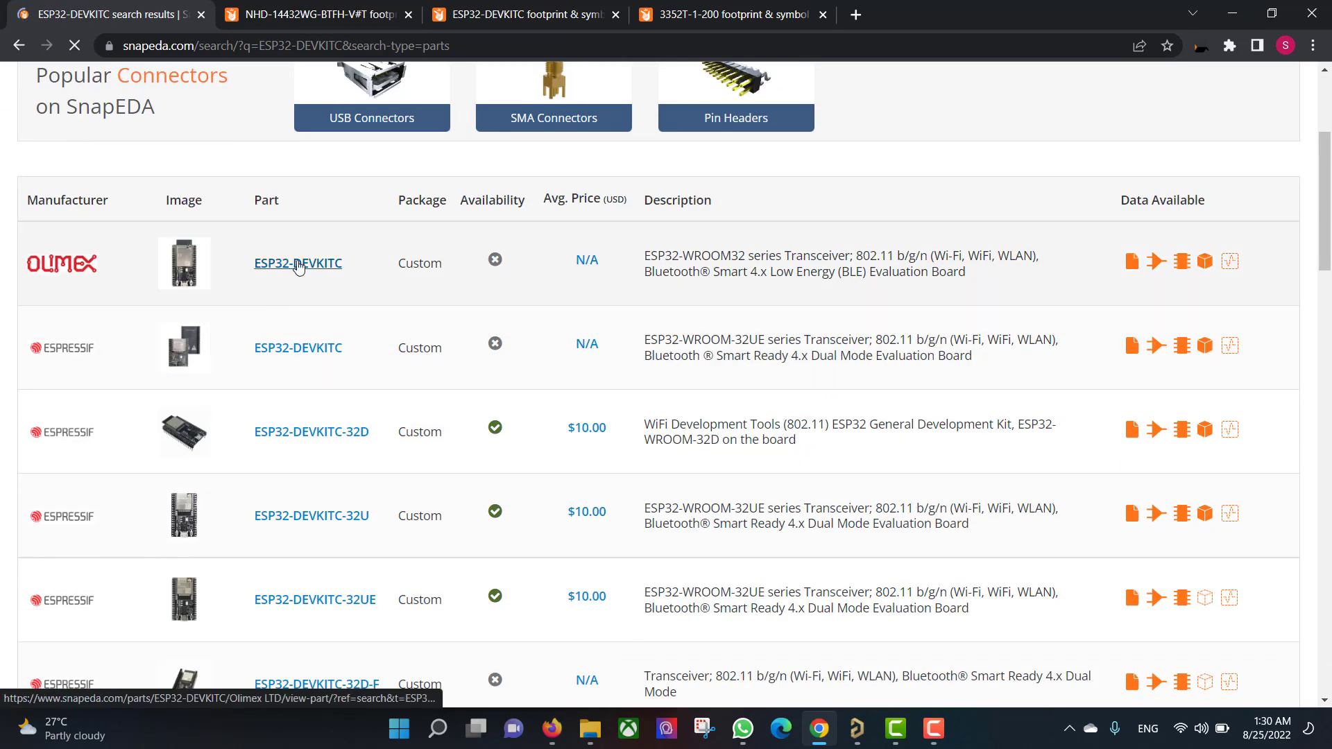
pyautogui.click(298, 264)
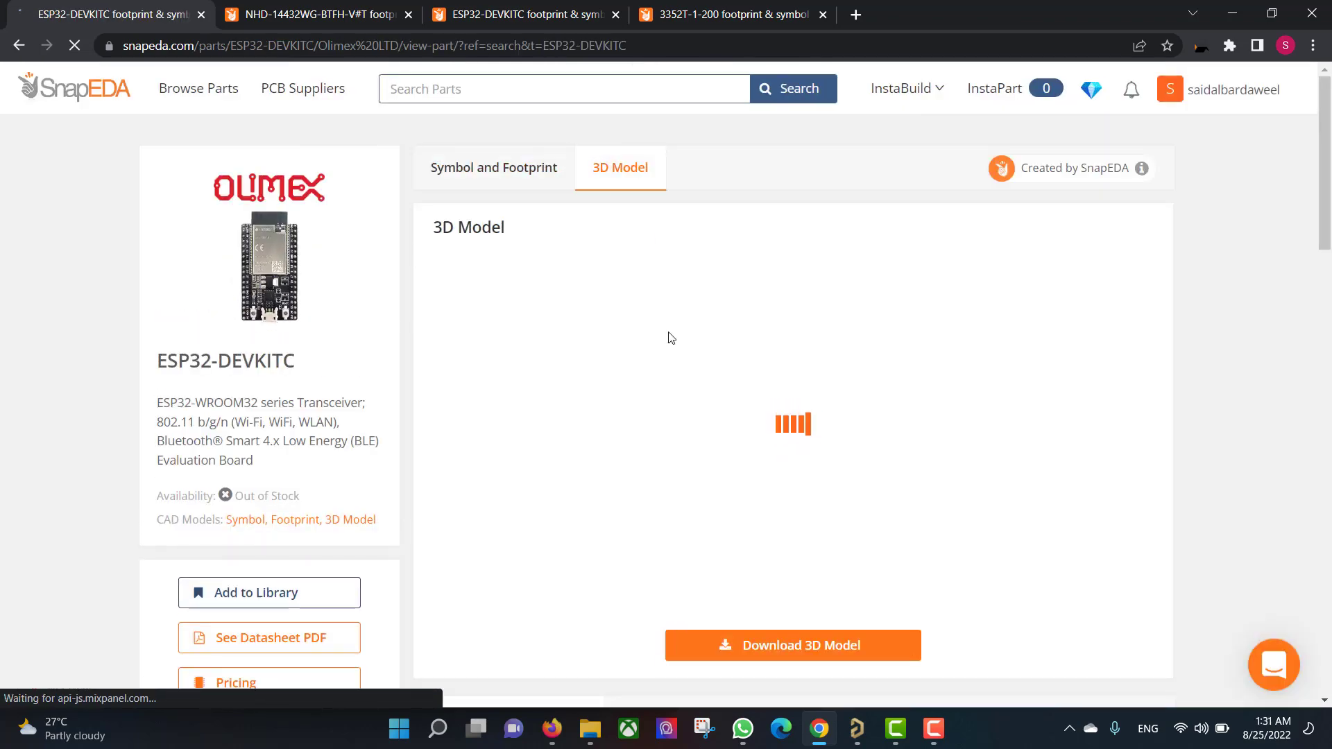
# Download the 3D model of the Olimex ESP32-DEVKITC.
pyautogui.moveTo(669, 343); pyautogui.dragTo(565, 359)
pyautogui.click(791, 647)
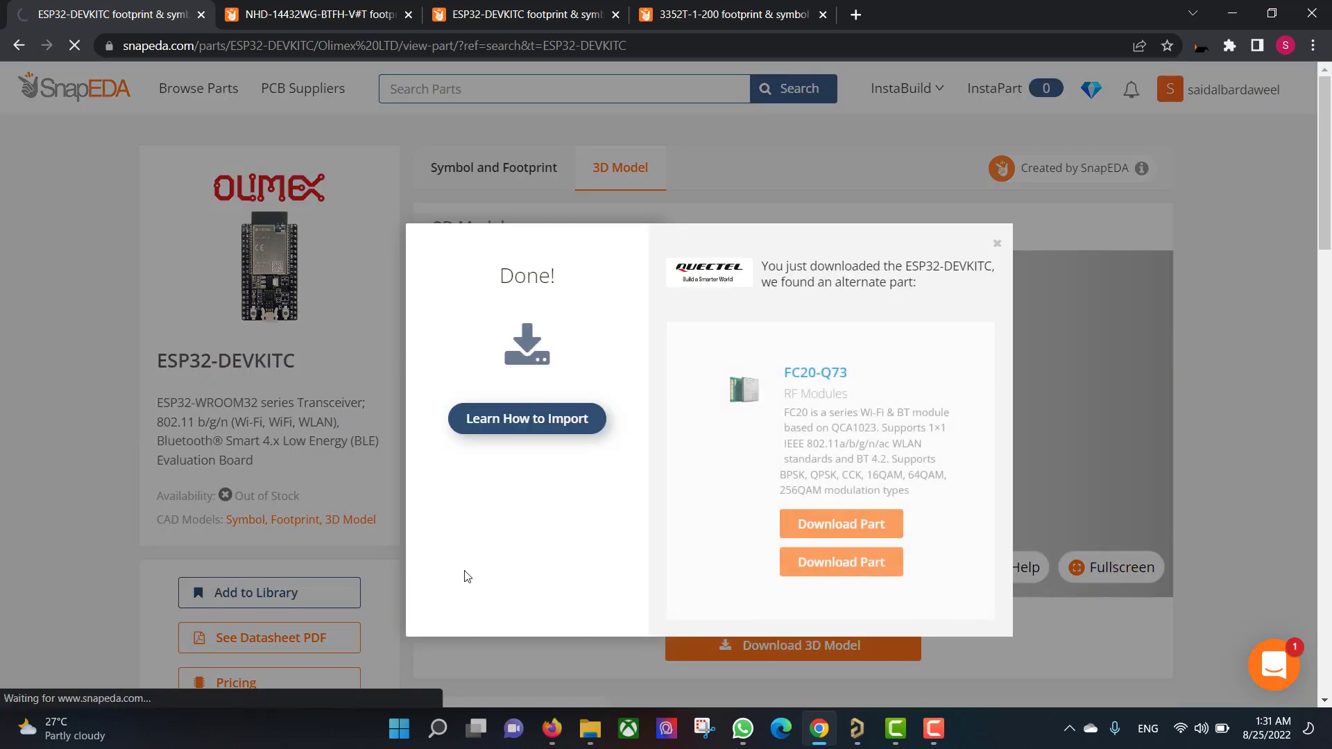
pyautogui.click(440, 174)
# Download the ESP32-DEVKITC symbol and footprint in Altium format and close the download confirmation.
pyautogui.click(444, 172)
pyautogui.scroll(-2, 727, 300)
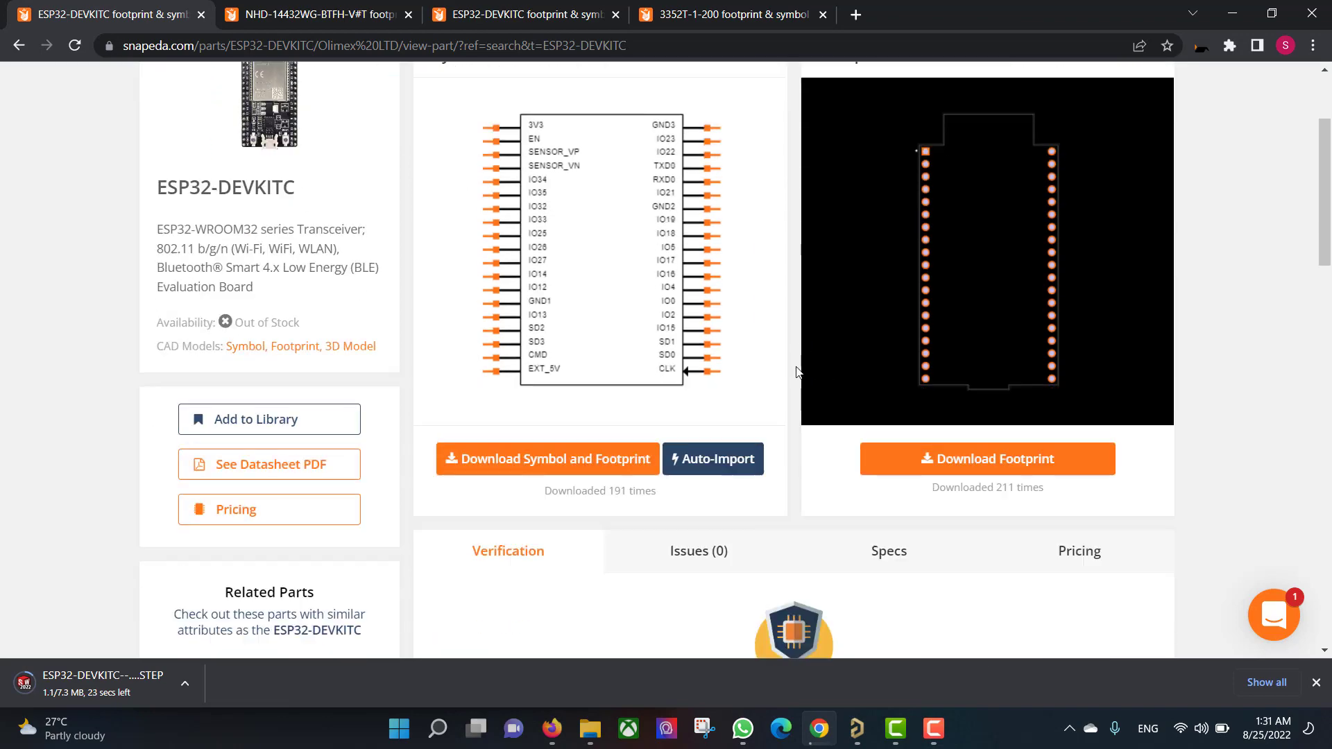
pyautogui.click(630, 458)
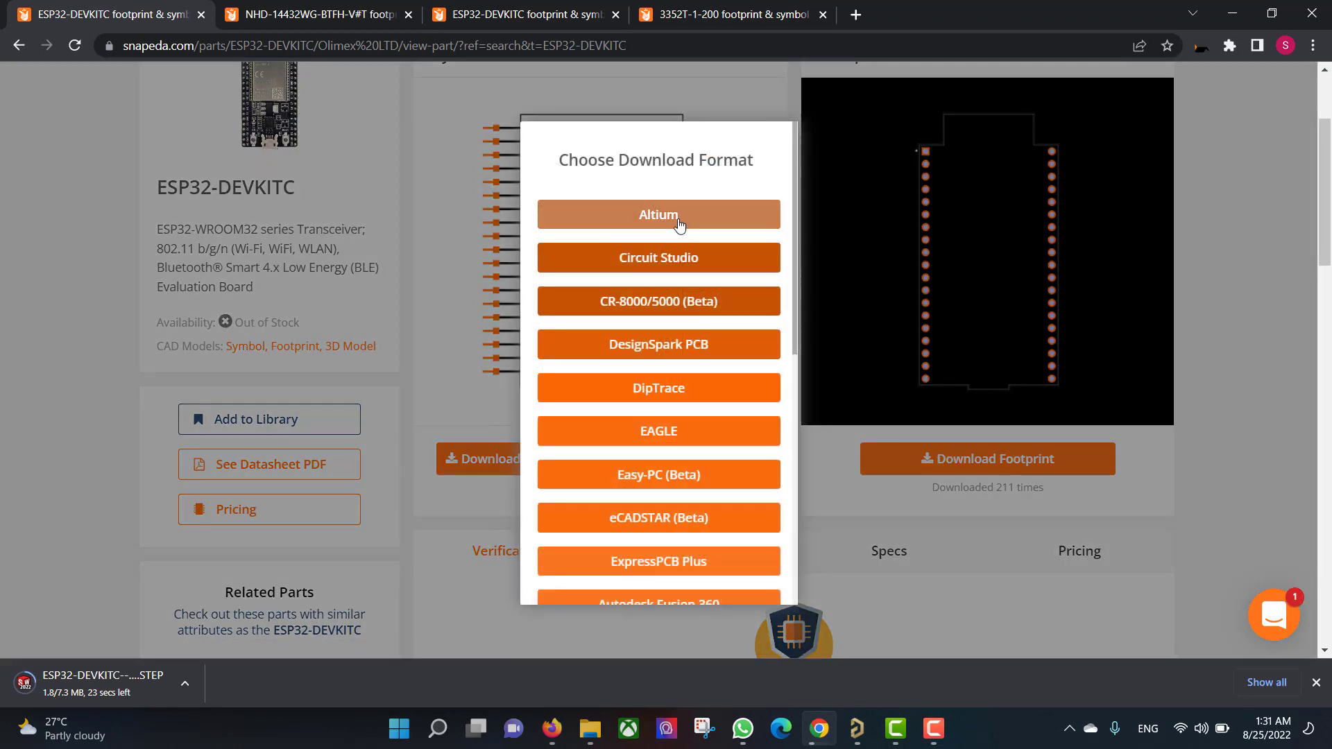
pyautogui.click(736, 215)
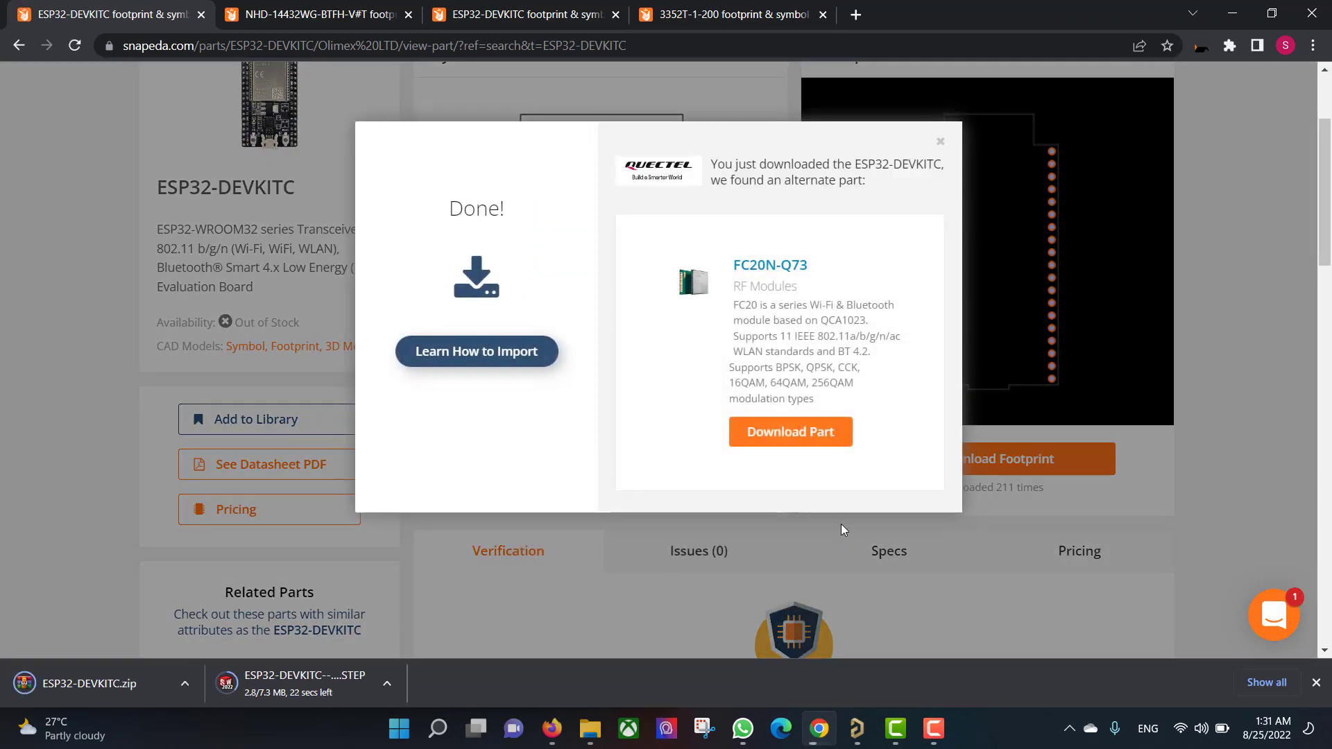
pyautogui.click(940, 143)
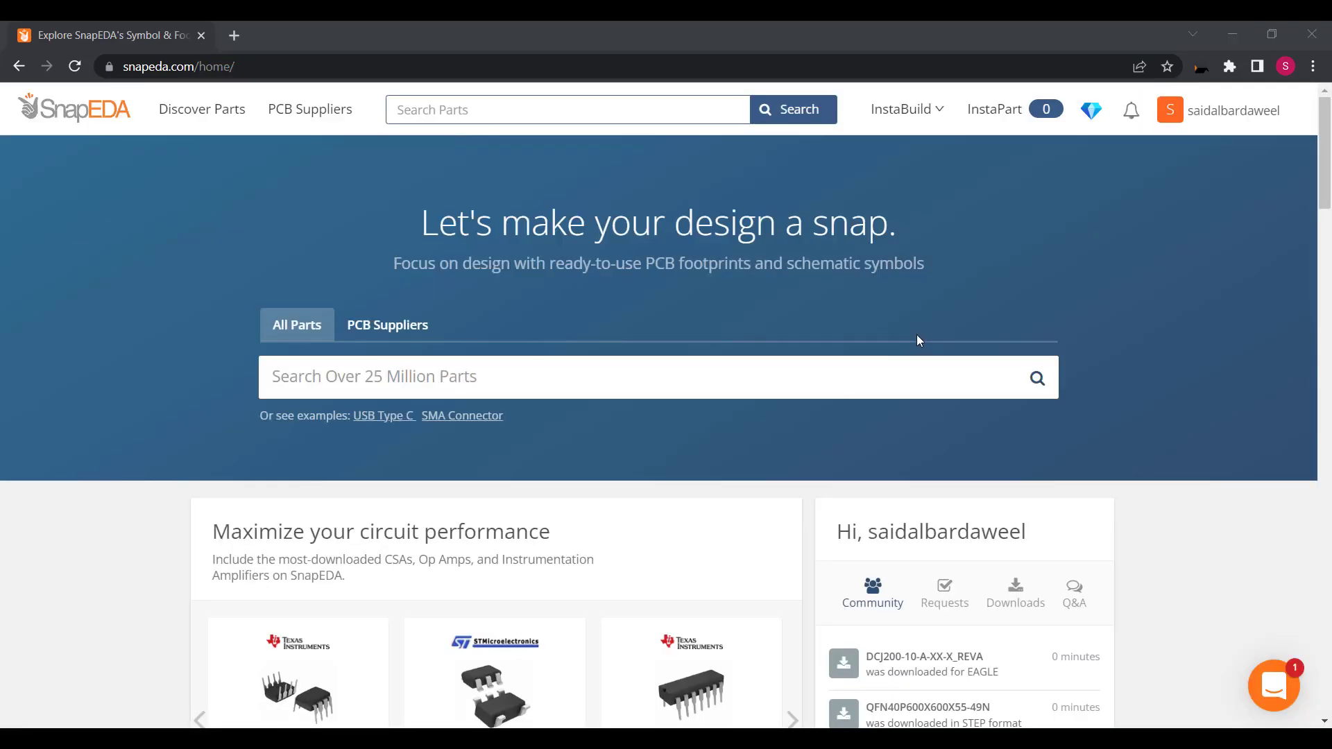
# Search the SnapEDA parts for l80 and open the Quectel L80 part page.
pyautogui.click(300, 381)
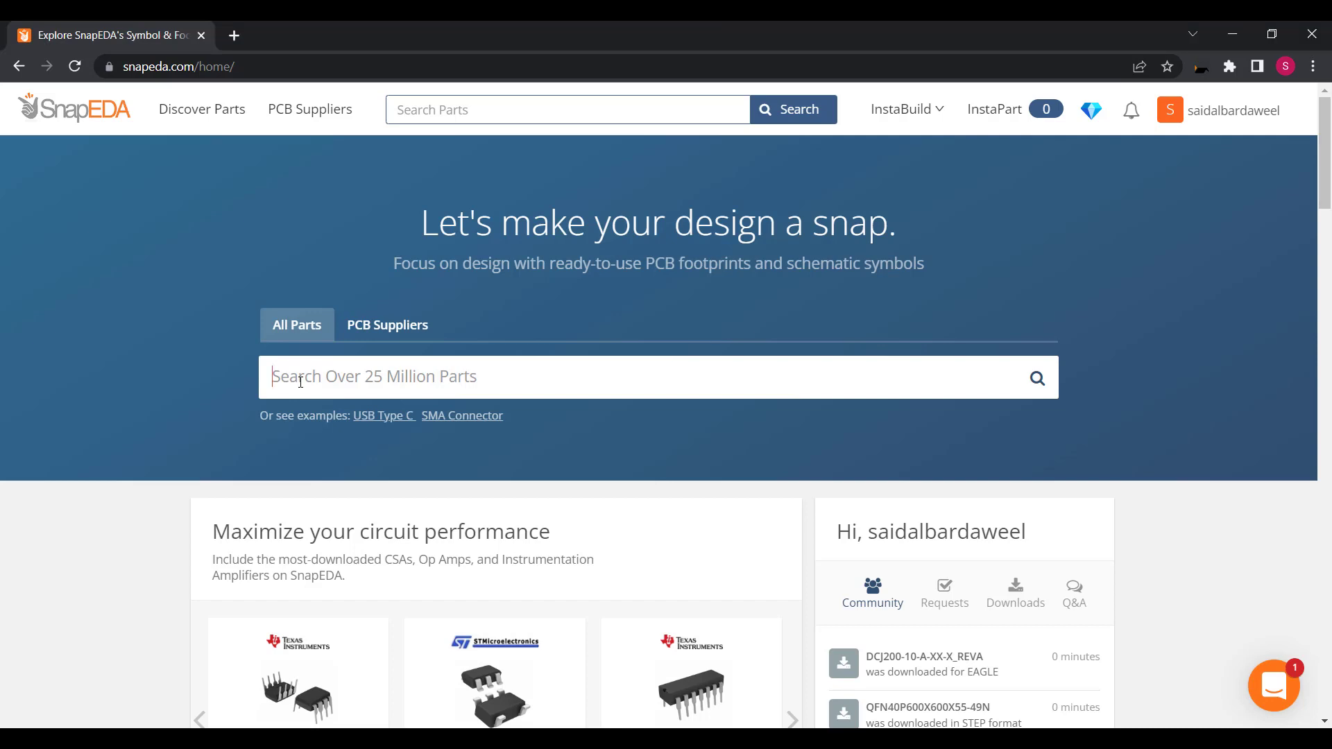
pyautogui.write('l80')
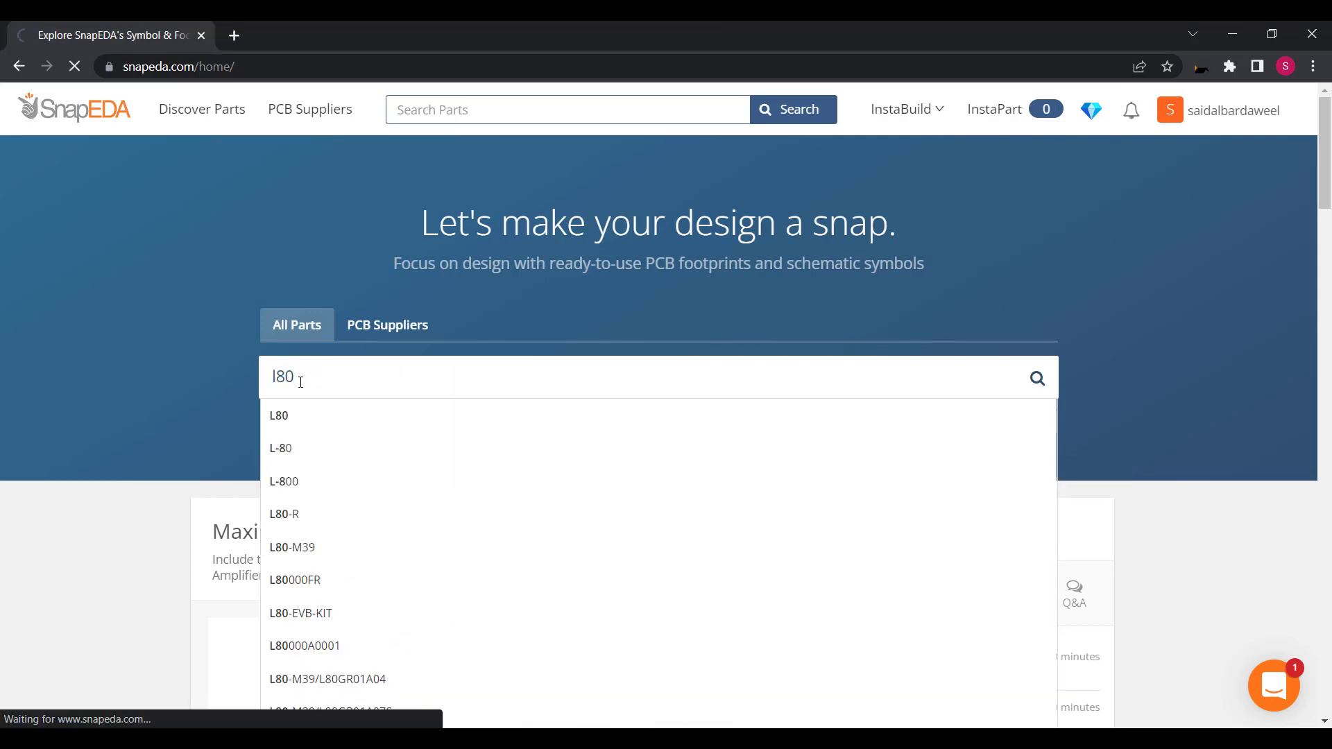
pyautogui.press('Return')
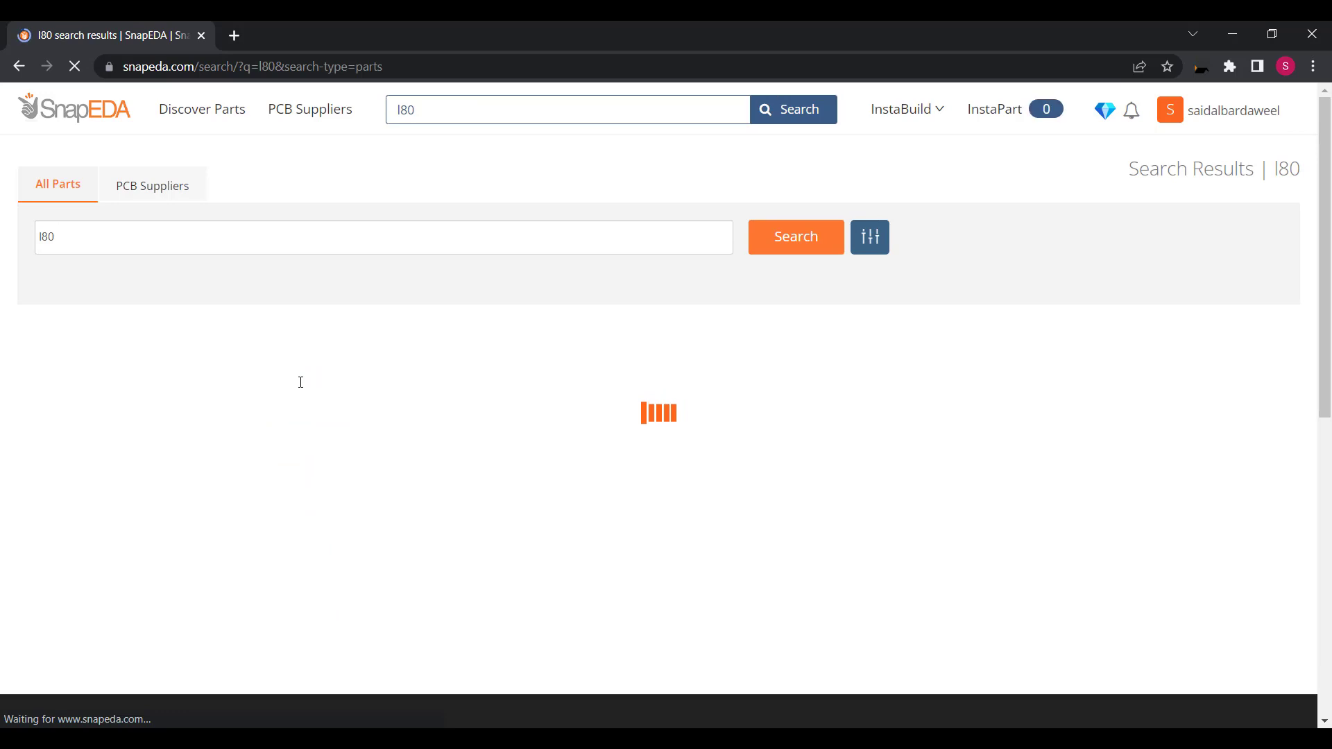
pyautogui.scroll(-3, 259, 192)
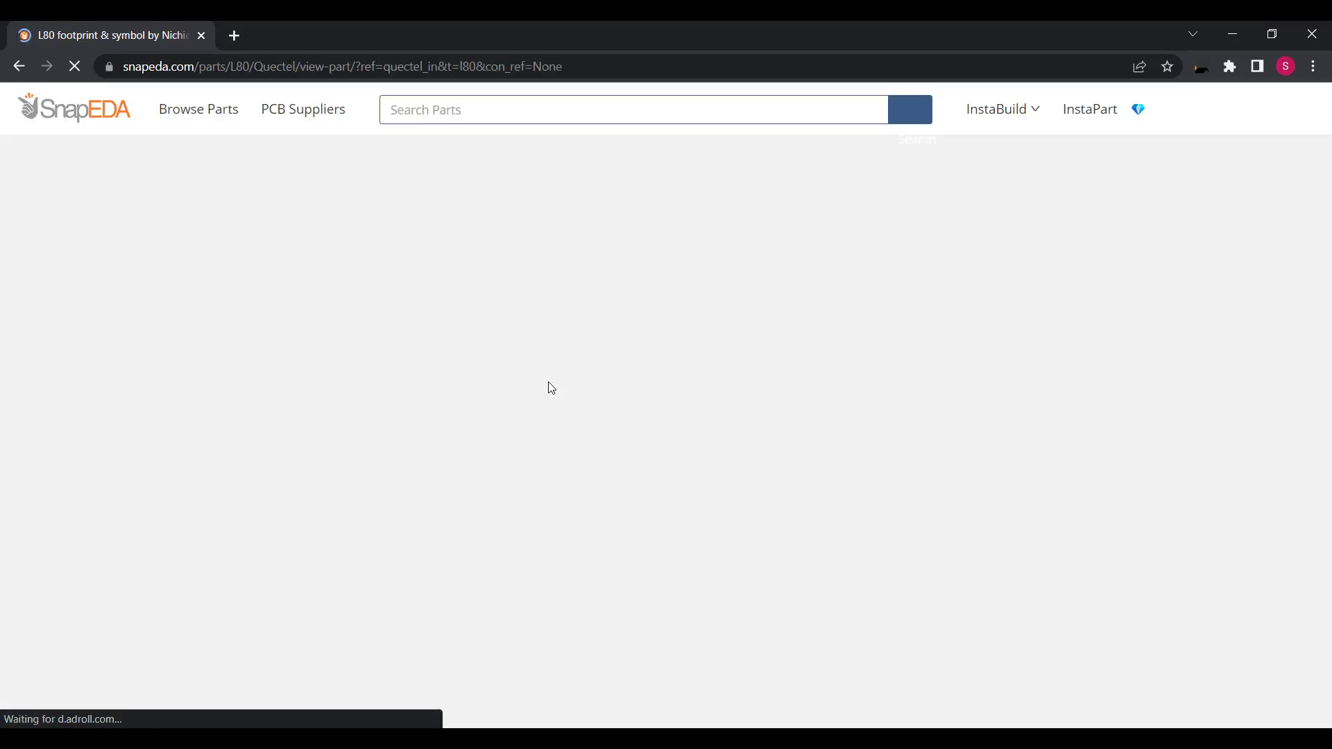
pyautogui.scroll(-1, 557, 391)
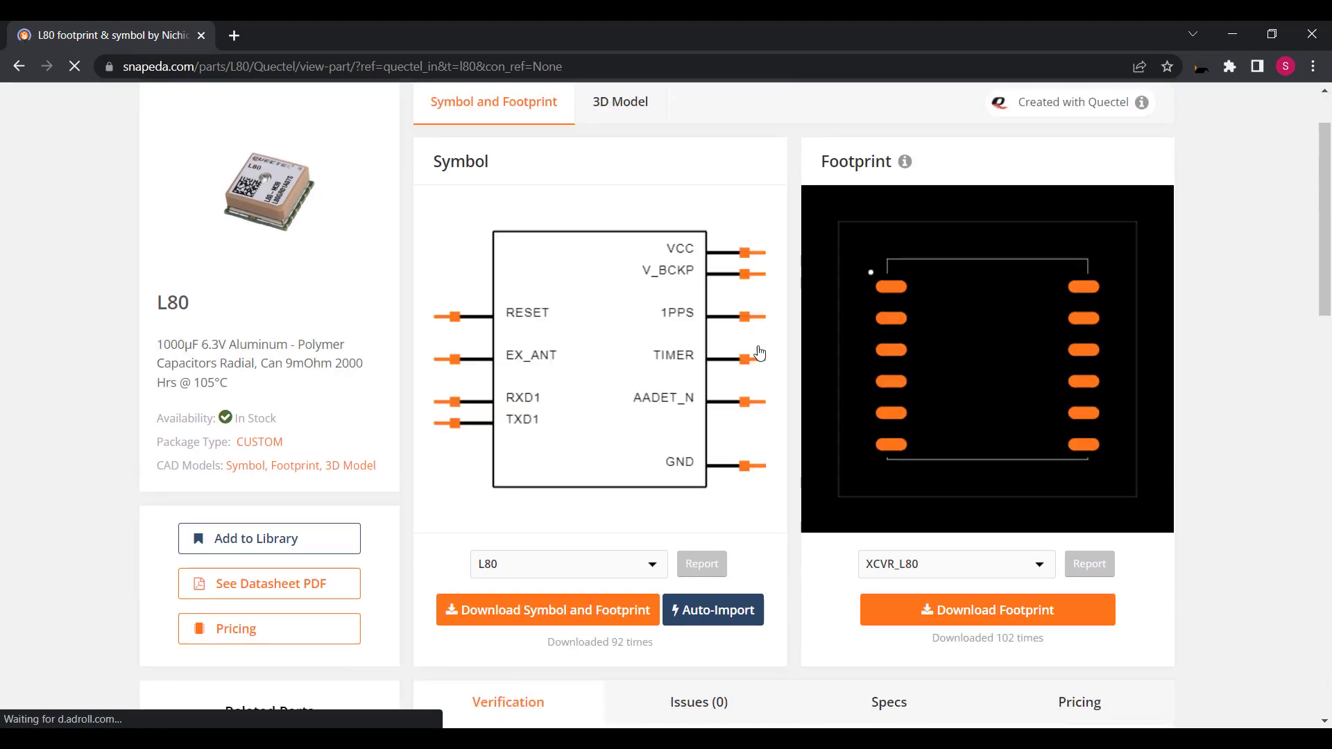
# Download the L80 symbol and footprint in Altium format and close the download confirmation.
pyautogui.click(592, 606)
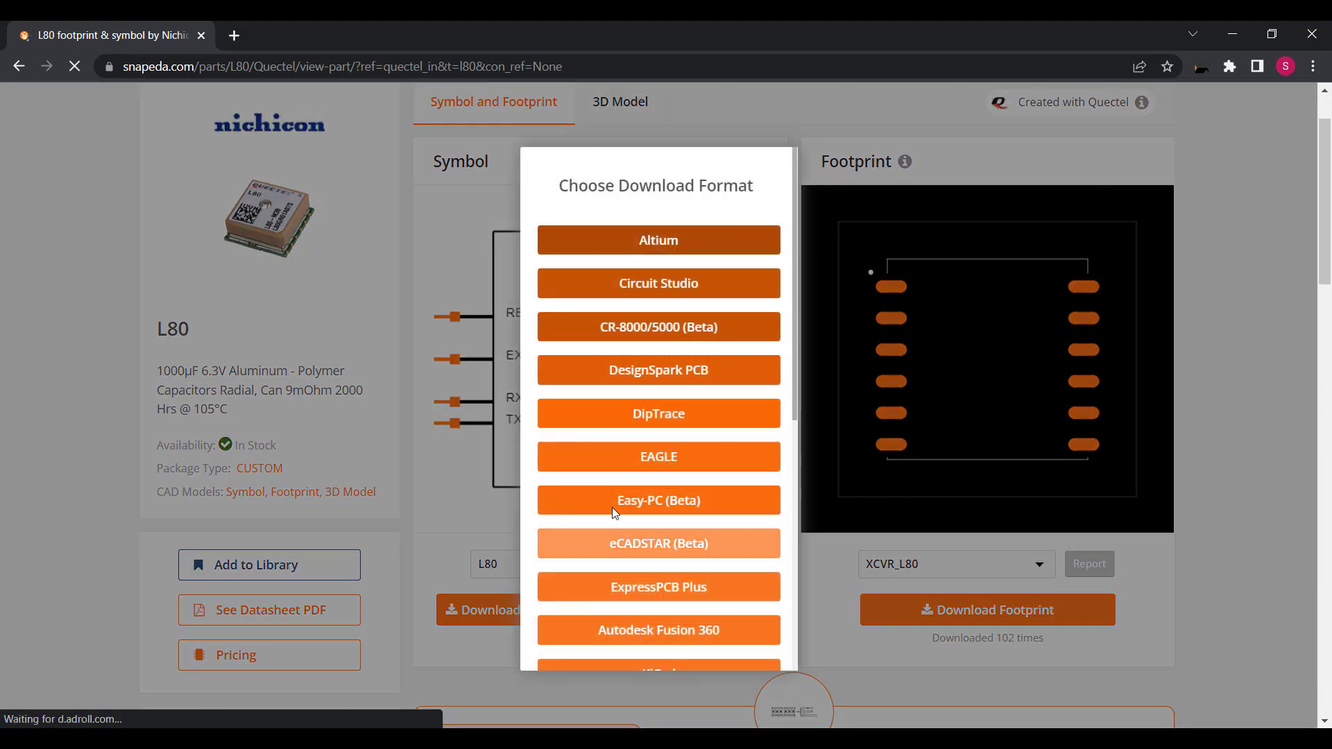
pyautogui.click(661, 243)
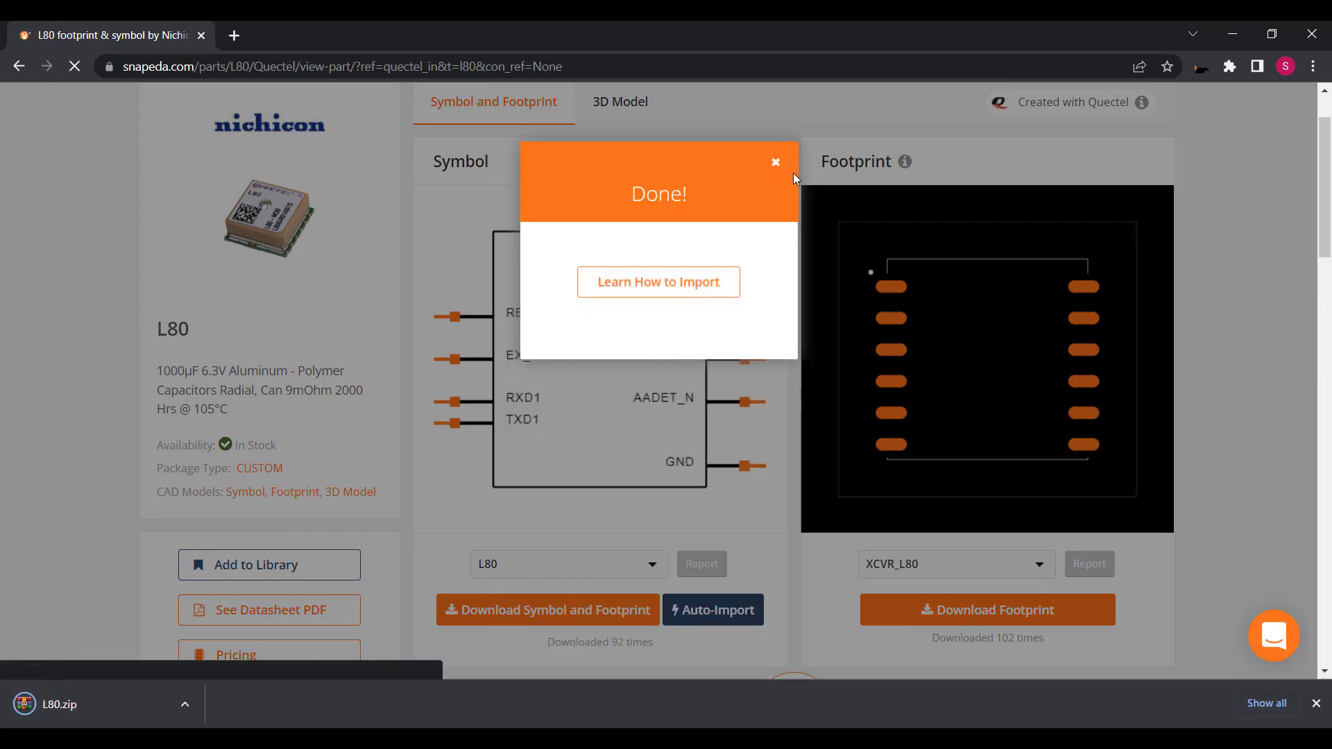
pyautogui.click(775, 162)
# Open the L80's 3D model preview, rotate the model and download it.
pyautogui.click(630, 194)
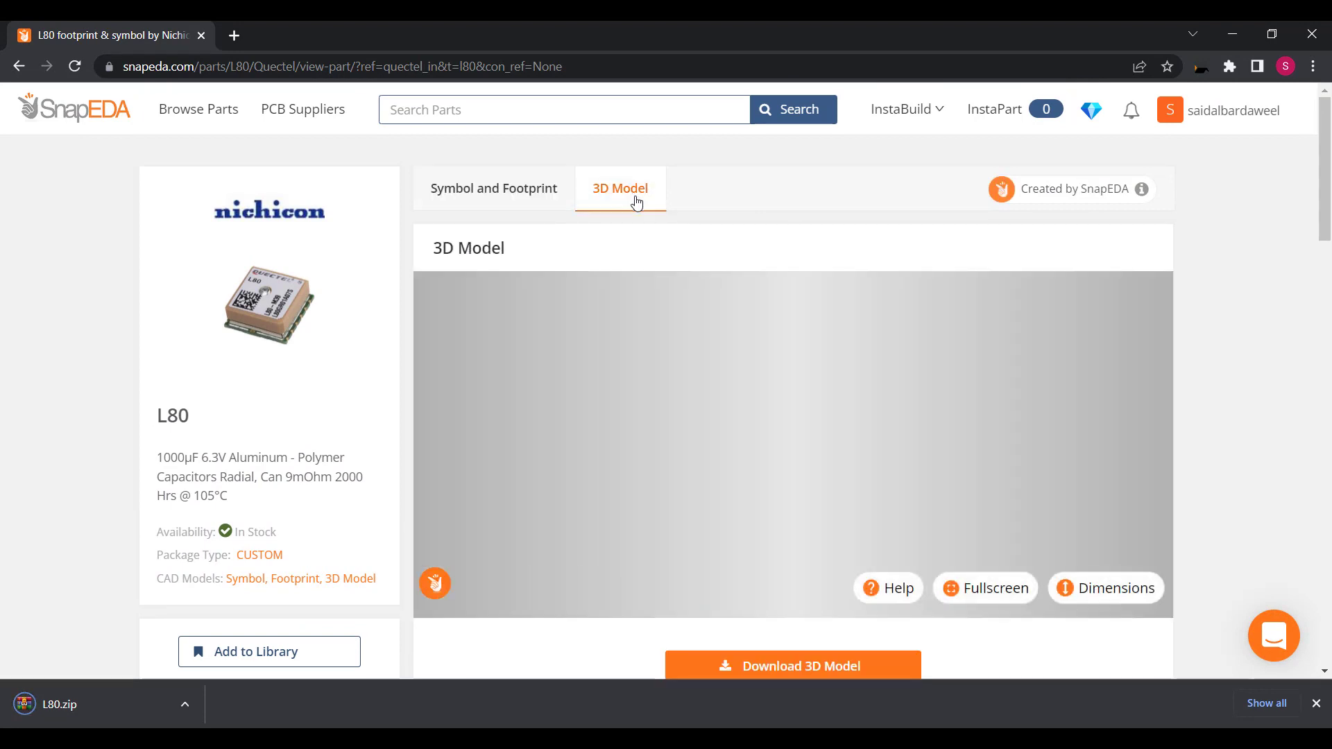
pyautogui.scroll(-1, 801, 253)
pyautogui.scroll(5, 798, 310)
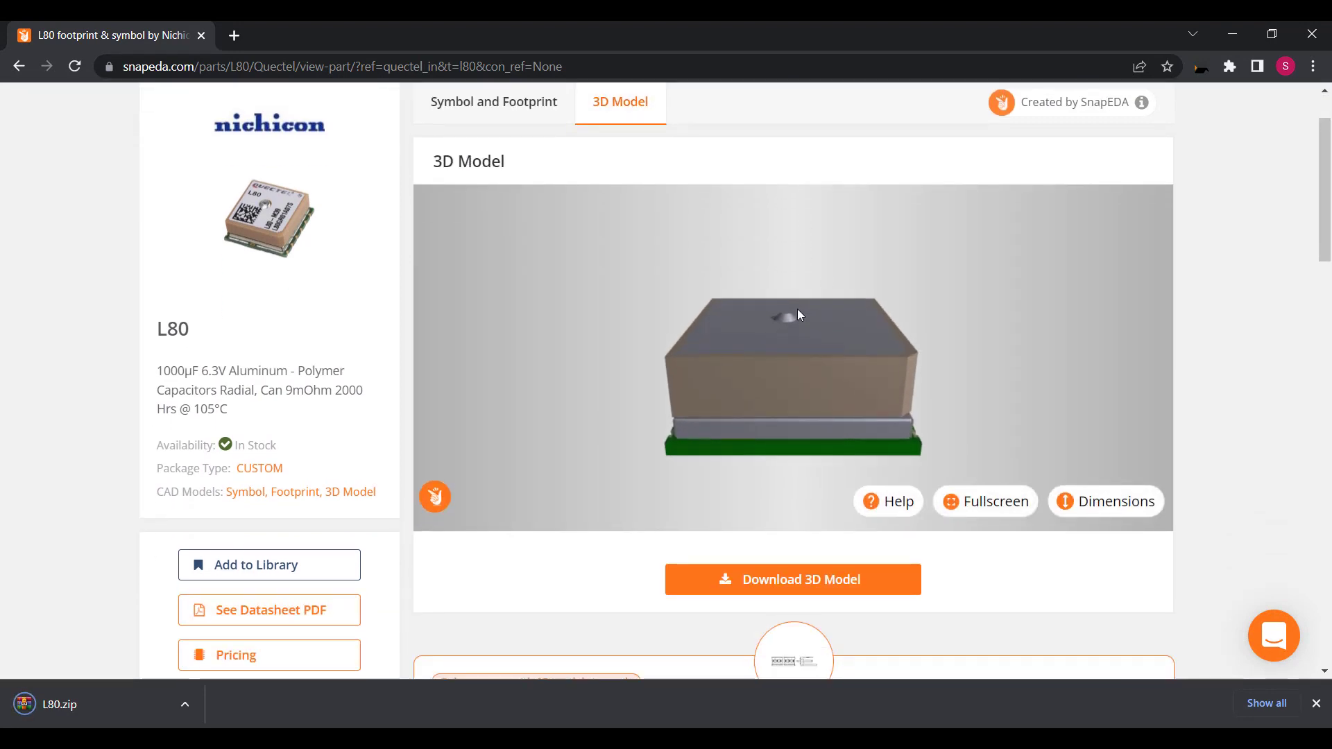
pyautogui.moveTo(796, 310); pyautogui.dragTo(834, 384)
pyautogui.click(820, 586)
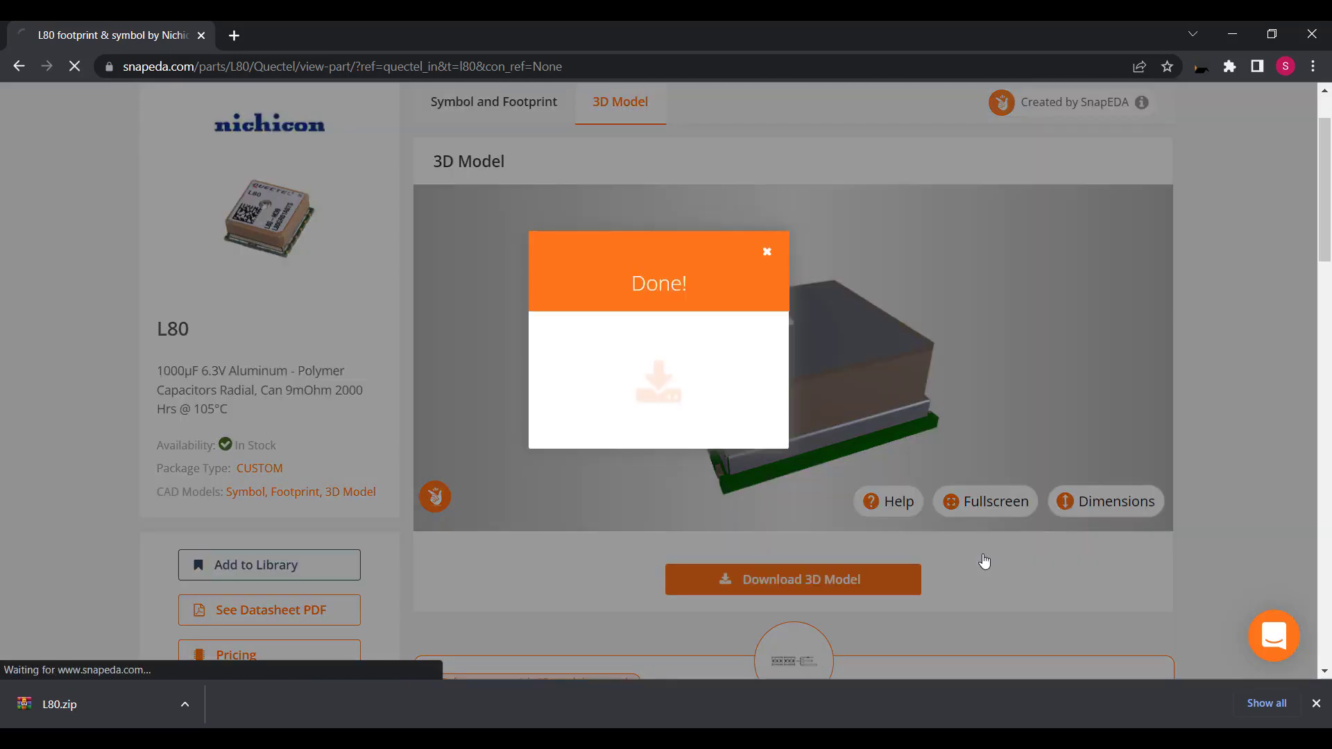
# Close the L80 download confirmation and, in File Explorer, extract the ESP32-DEVKITC integrated library from its folder in lib.
pyautogui.click(767, 252)
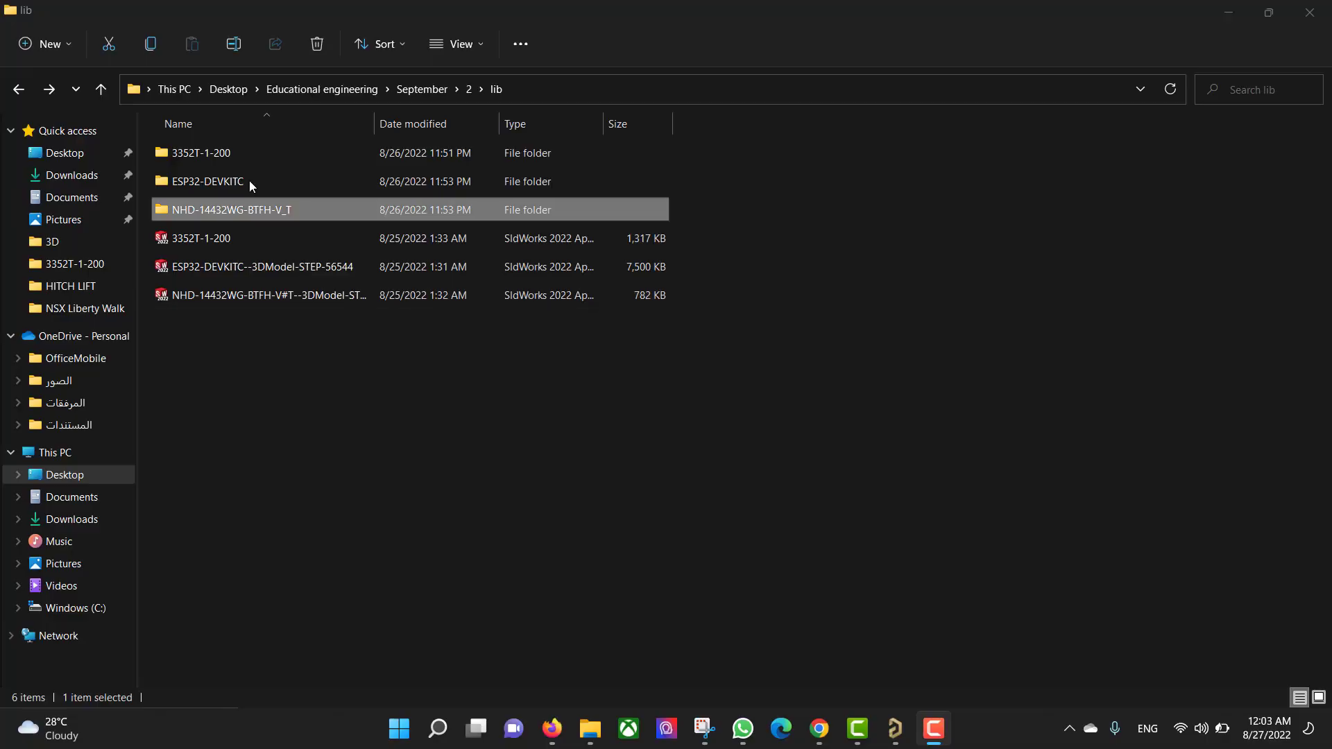
pyautogui.doubleClick(243, 182)
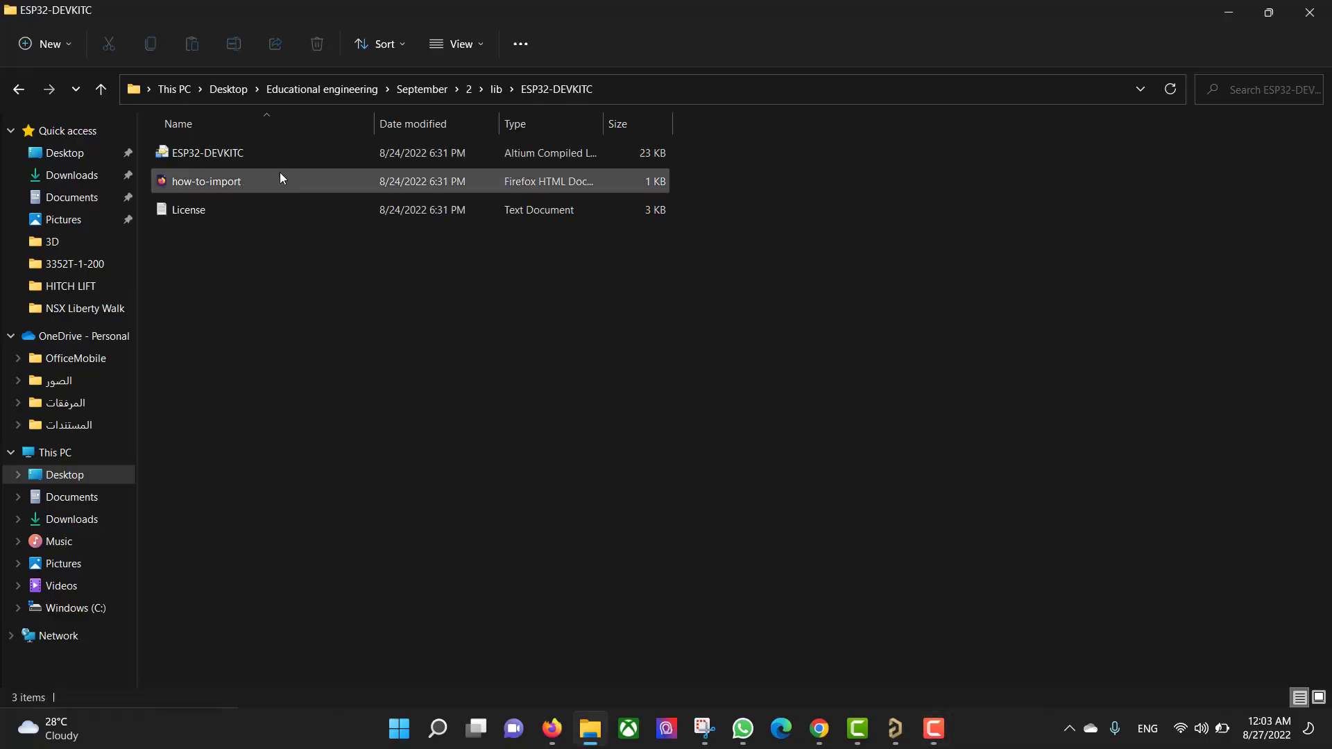
pyautogui.doubleClick(265, 152)
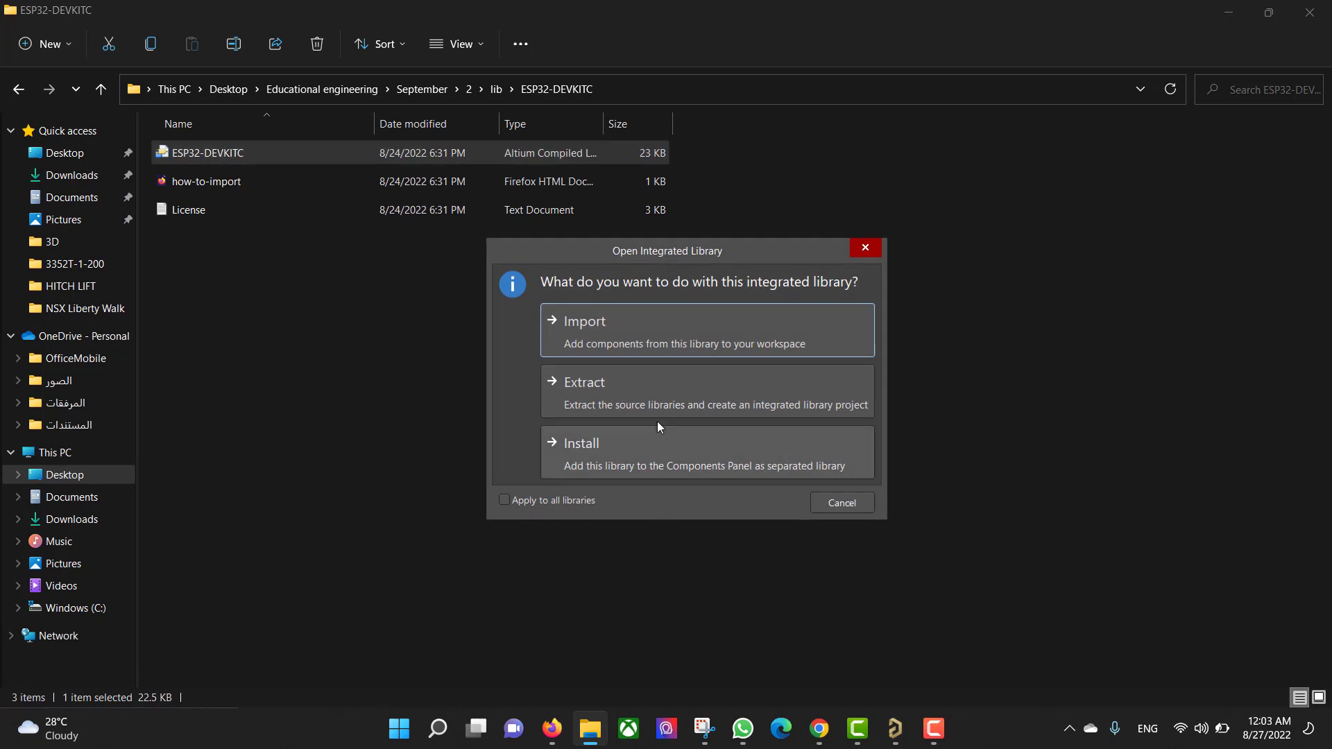
pyautogui.click(647, 386)
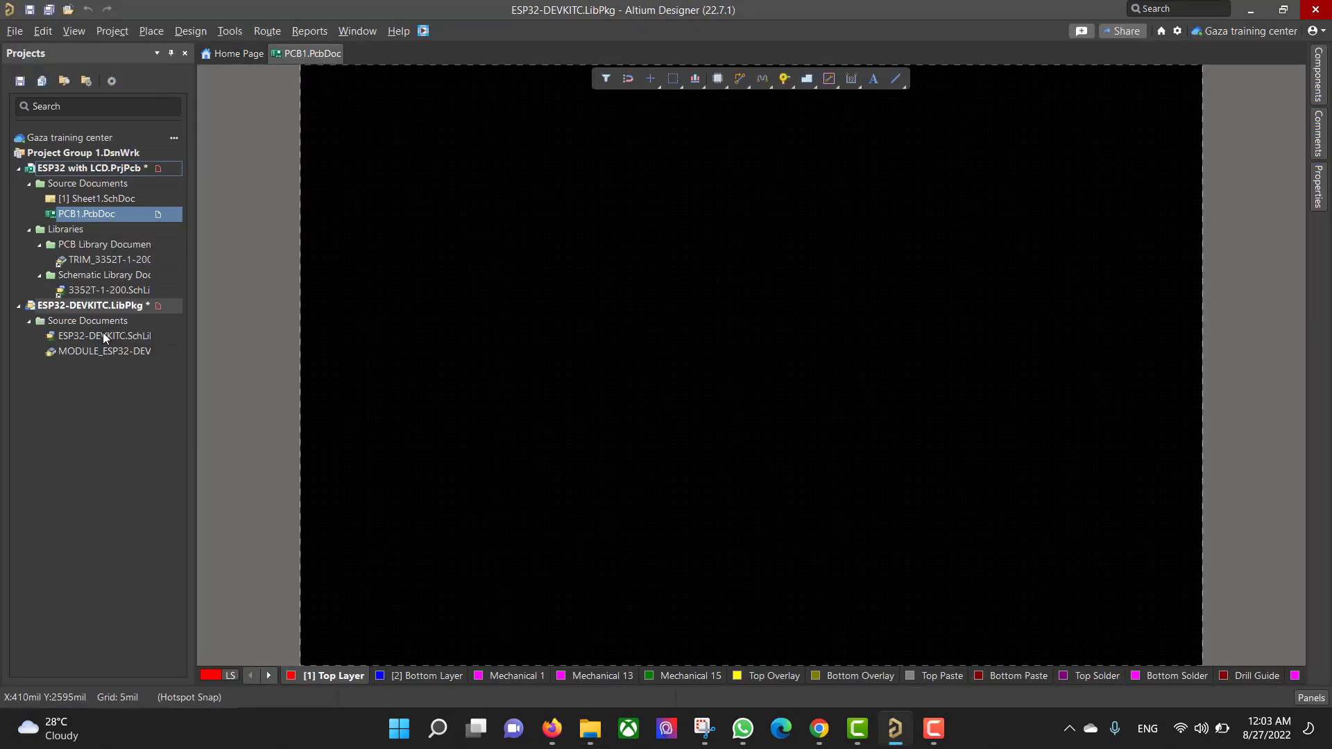
# Open the extracted ESP32-DEVKITC schematic library and MODULE_ESP32-DEVKITC footprint library, returning to the schematic symbol.
pyautogui.doubleClick(102, 333)
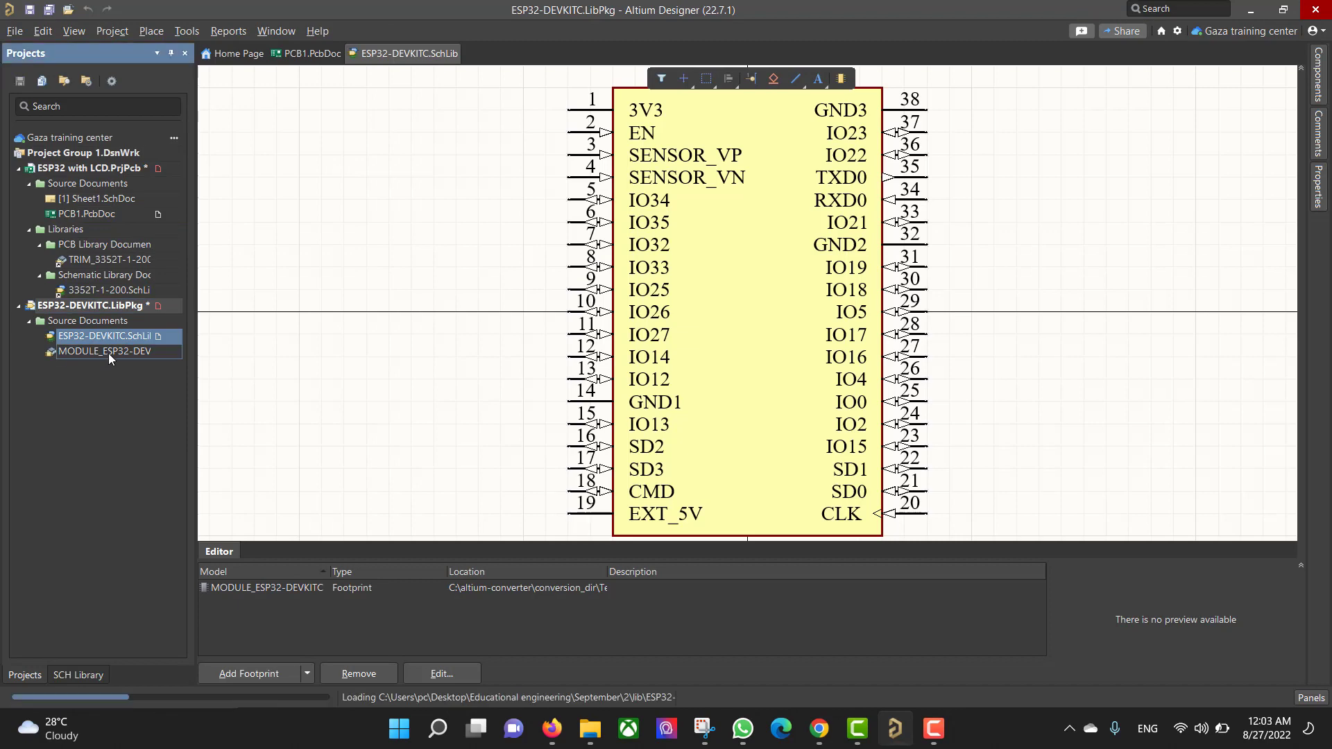
pyautogui.doubleClick(109, 352)
pyautogui.click(103, 334)
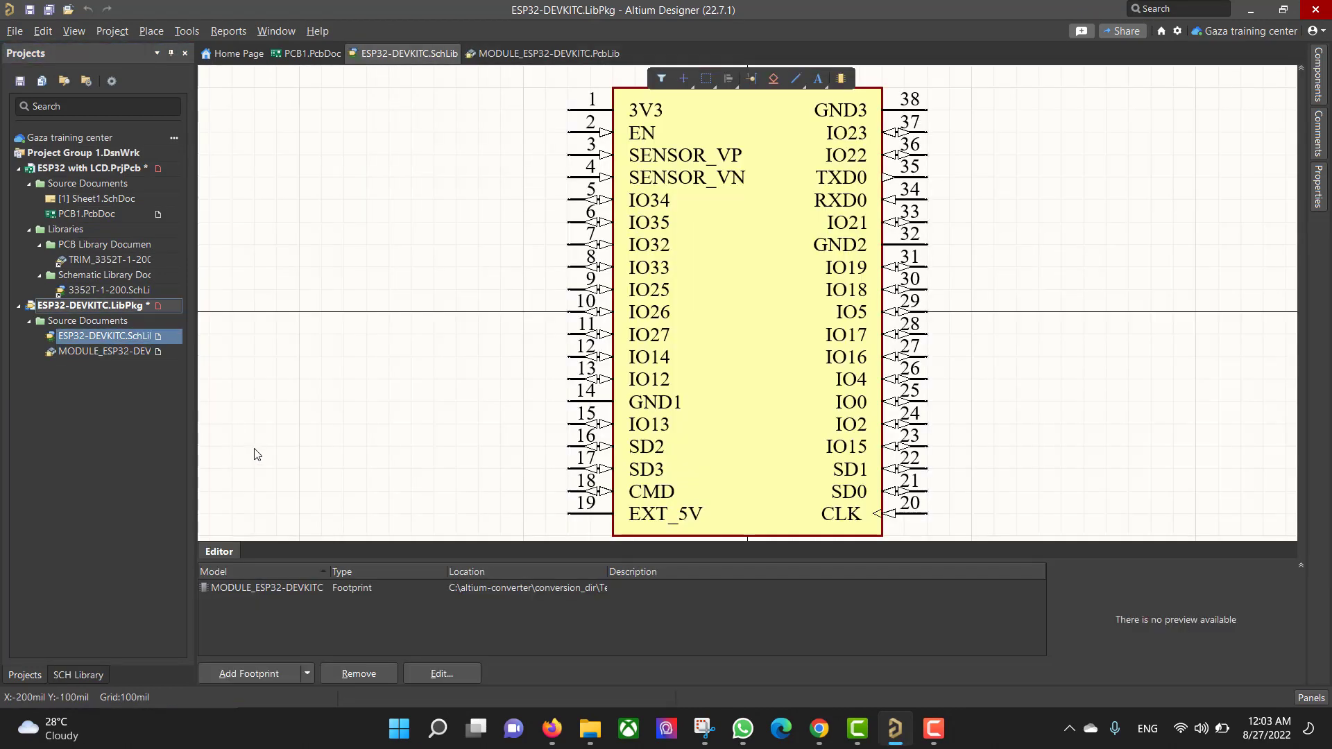
# Add the MODULE_ESP32-DEVKITC footprint from MODULE_ESP32-DEVKITC.PcbLib to the ESP32-DEVKITC symbol.
pyautogui.click(268, 673)
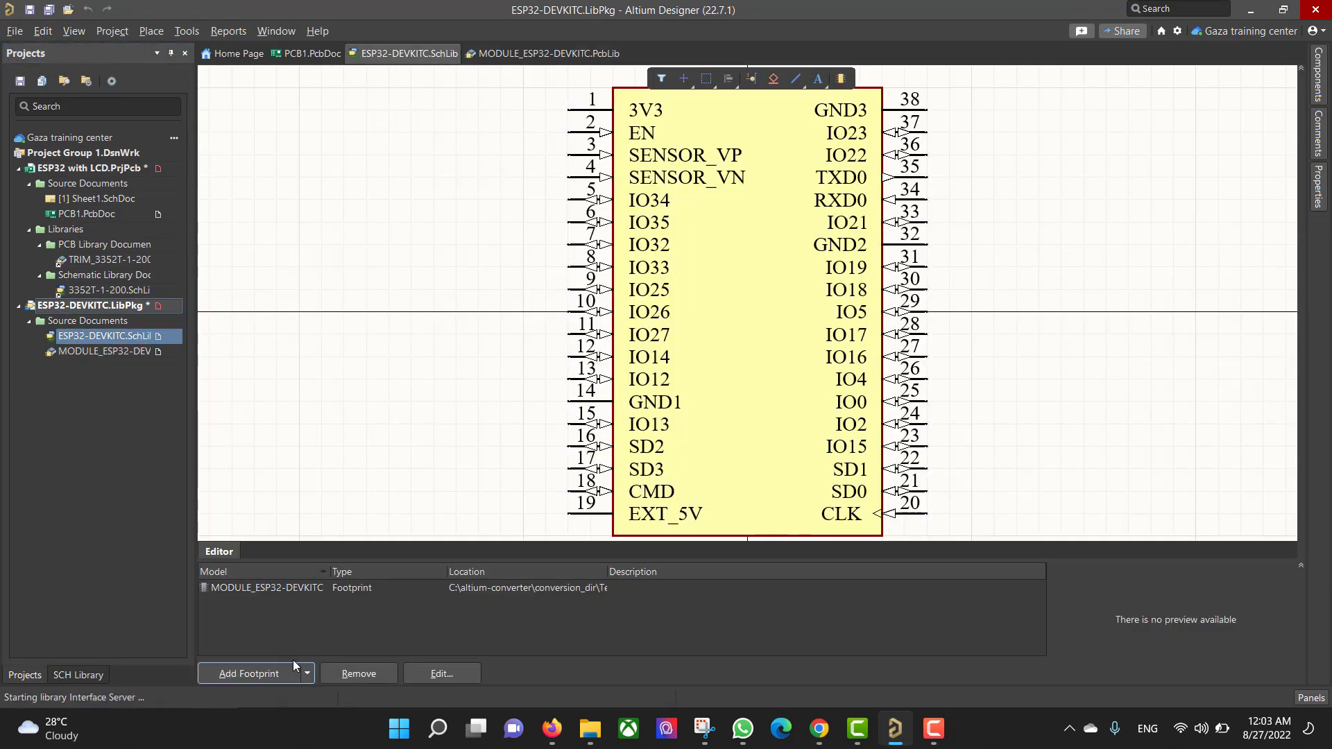
pyautogui.click(756, 161)
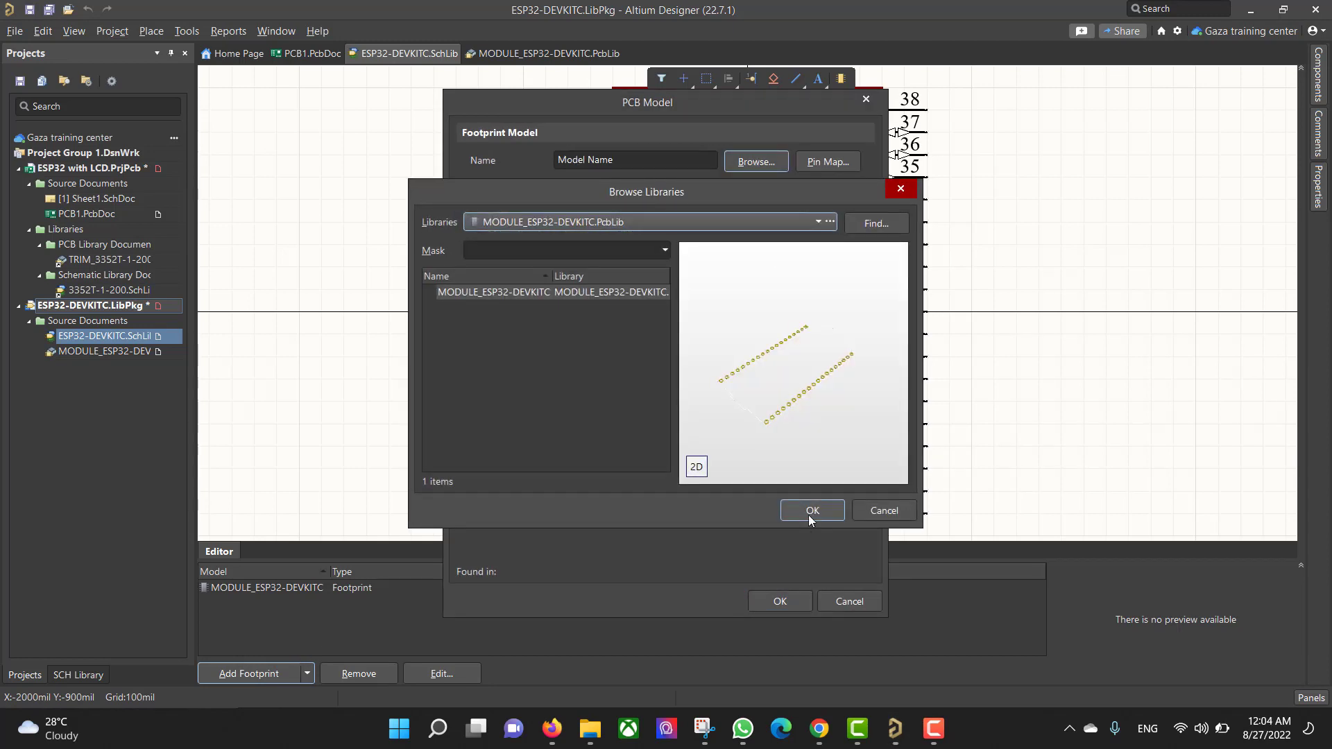
pyautogui.click(812, 510)
pyautogui.click(781, 601)
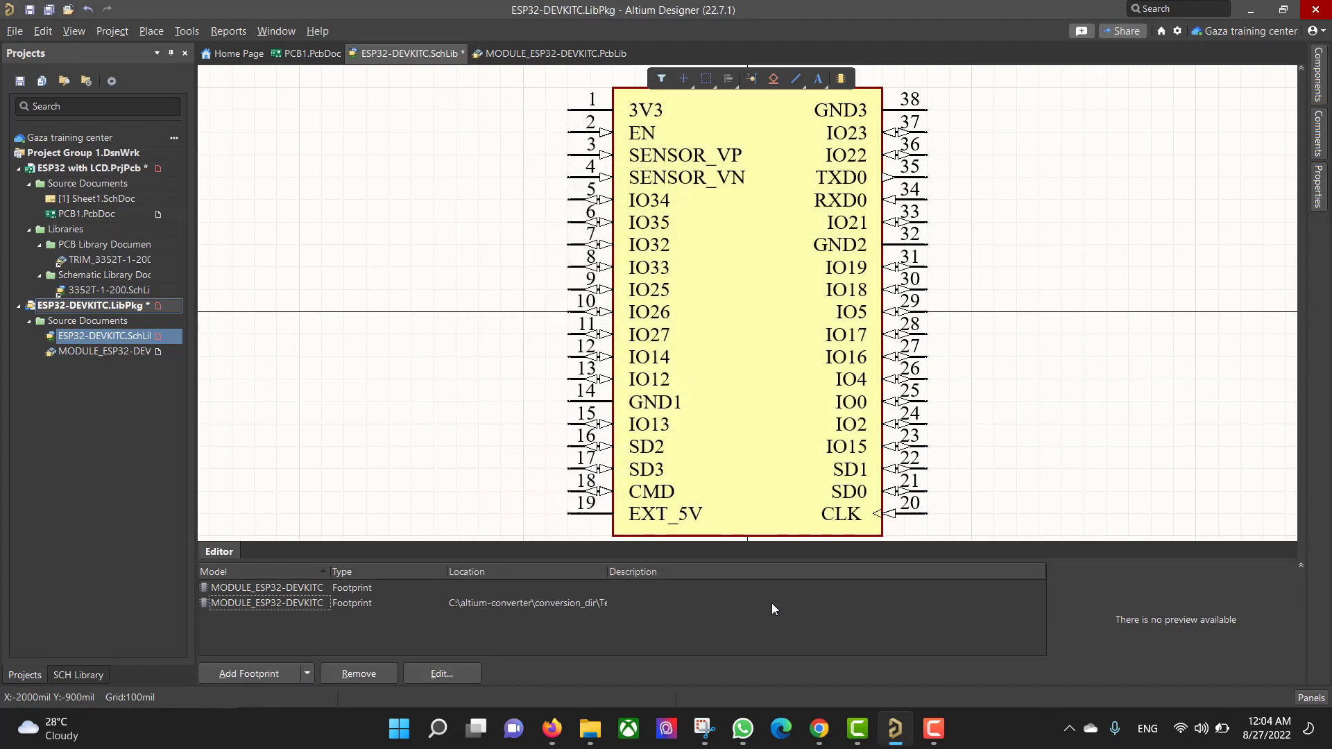
# Delete the symbol's original MODULE_ESP32-DEVKITC footprint link, the one located in C:\altium-converter.
pyautogui.click(291, 586)
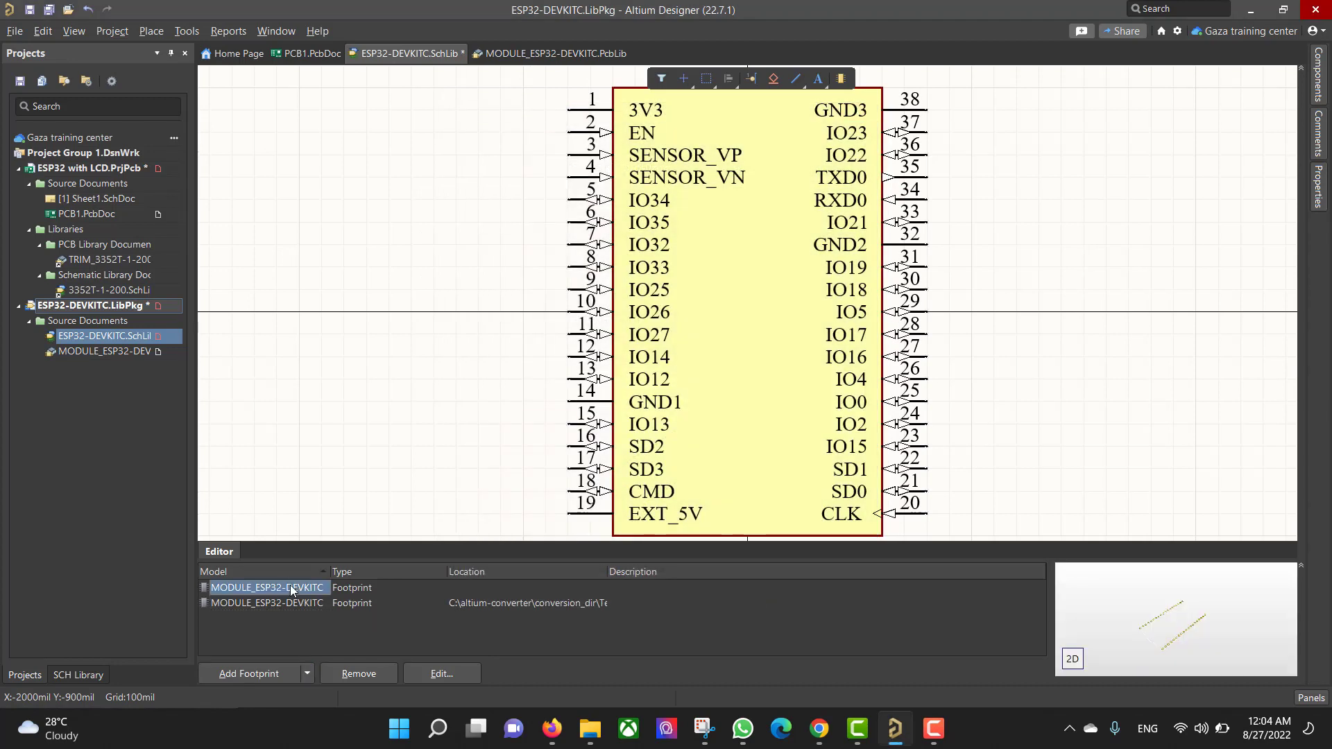
pyautogui.click(287, 602)
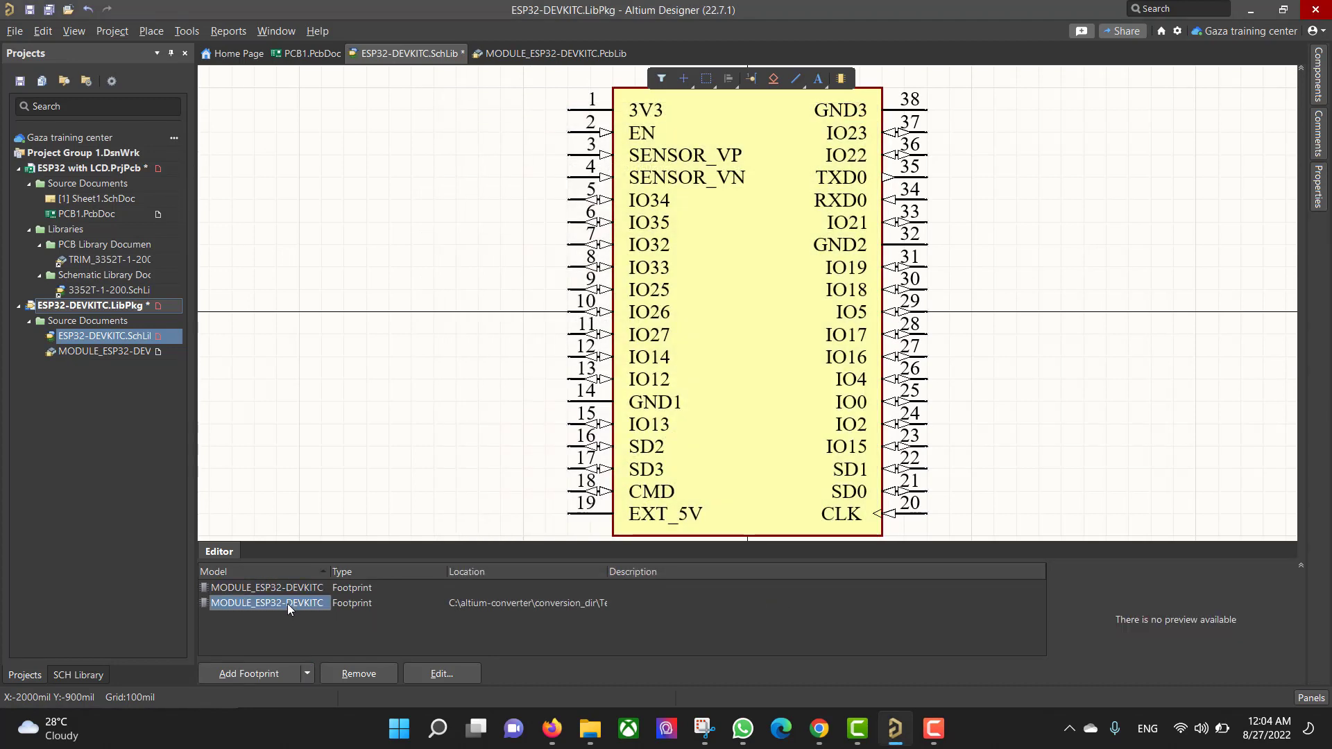
pyautogui.rightClick(287, 604)
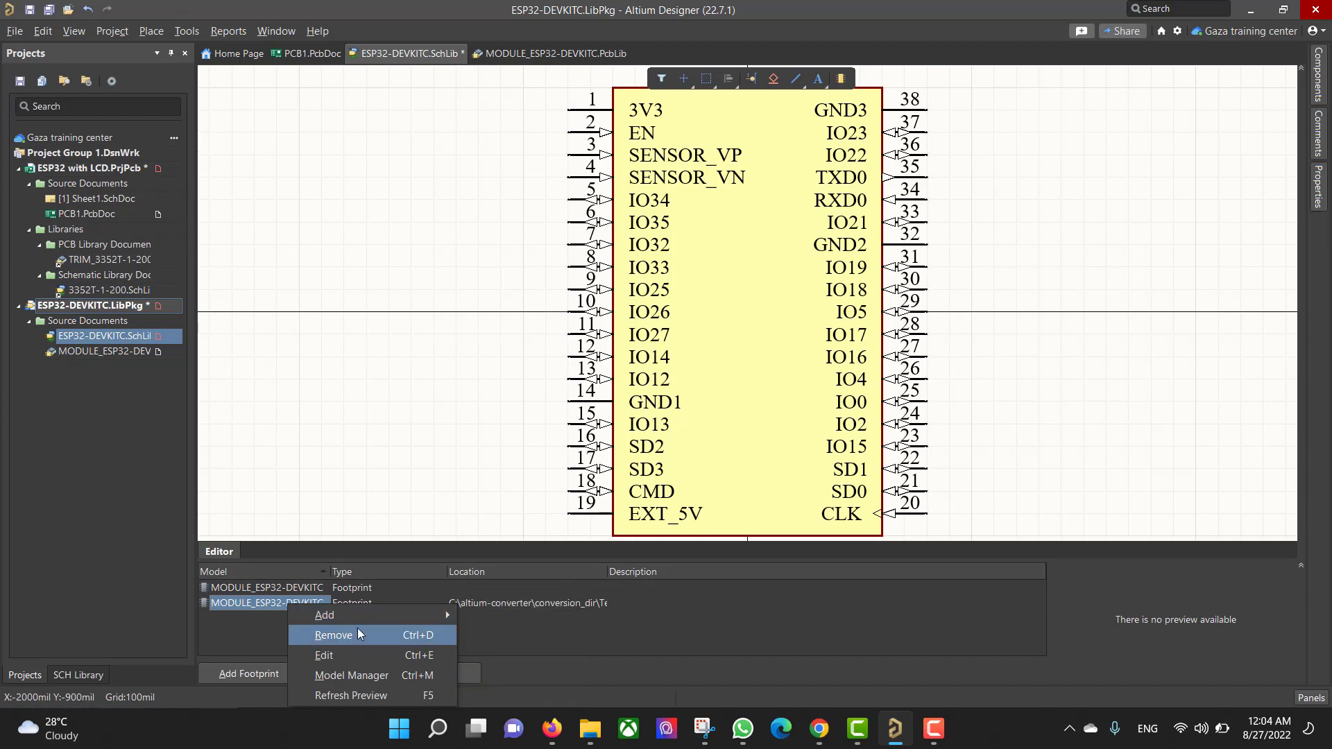
pyautogui.click(358, 630)
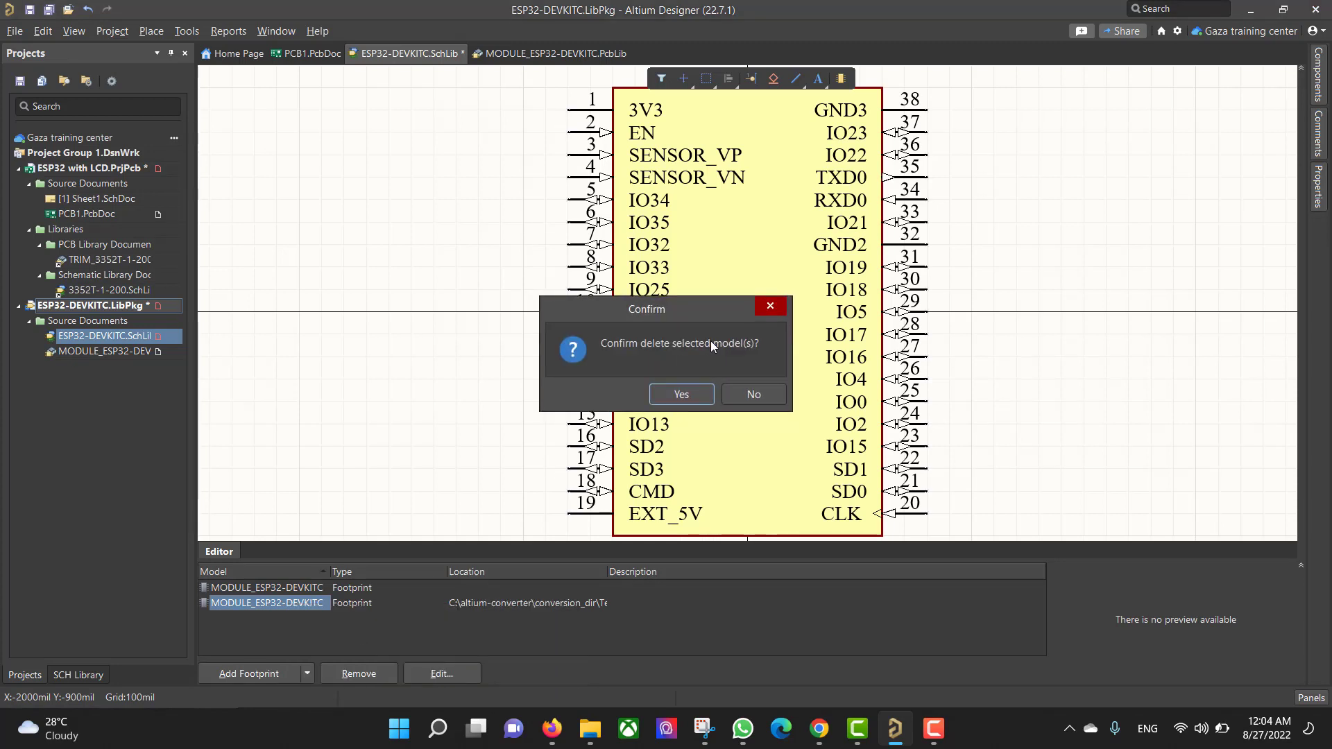
pyautogui.click(688, 394)
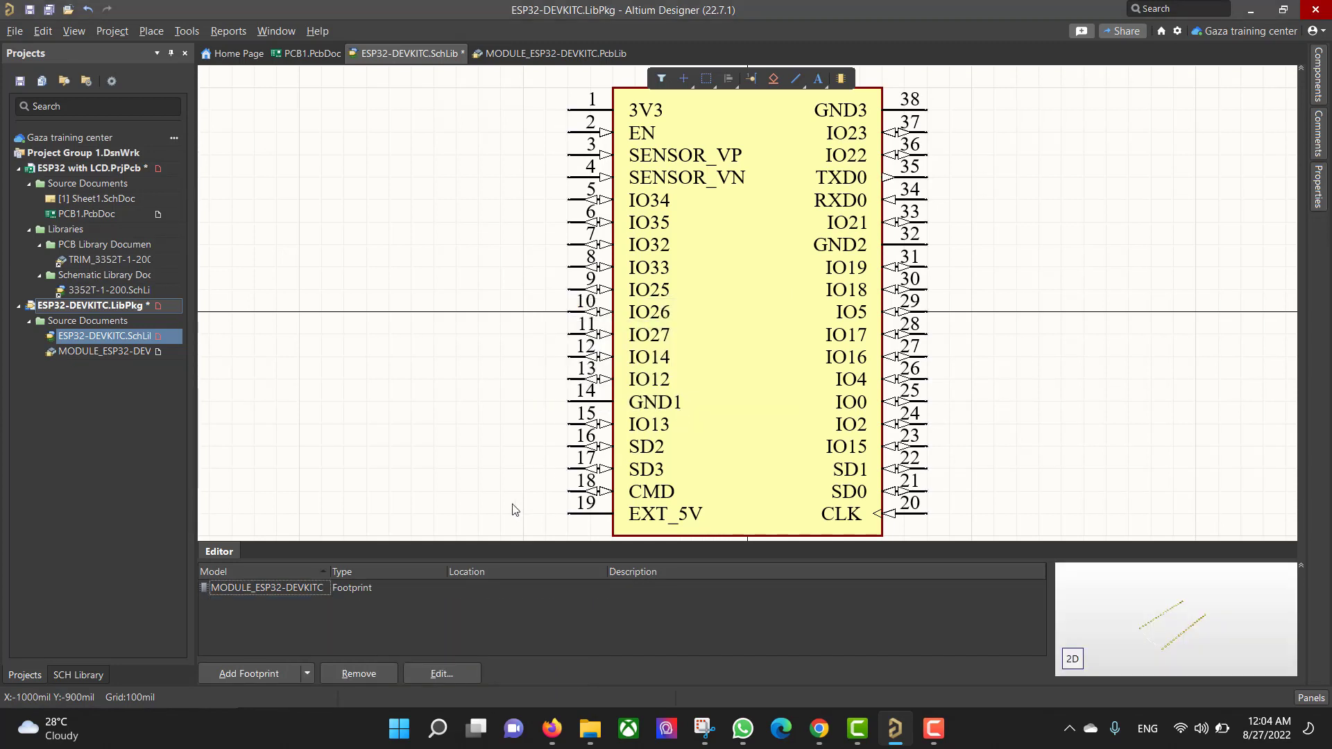
# Move the ESP32-DEVKITC schematic and footprint libraries into the ESP32 with LCD project and close ESP32-DEVKITC.LibPkg without saving.
pyautogui.click(118, 338)
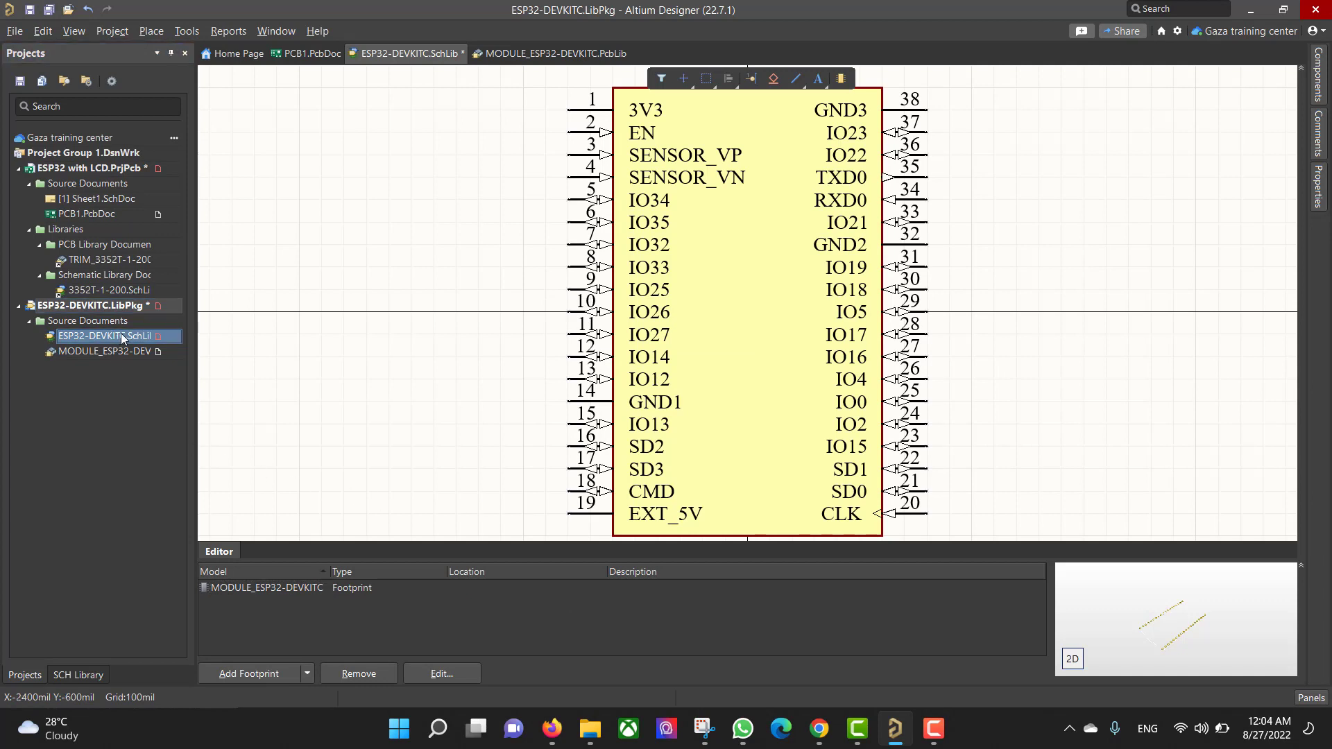
pyautogui.moveTo(122, 338); pyautogui.dragTo(139, 293)
pyautogui.click(105, 351)
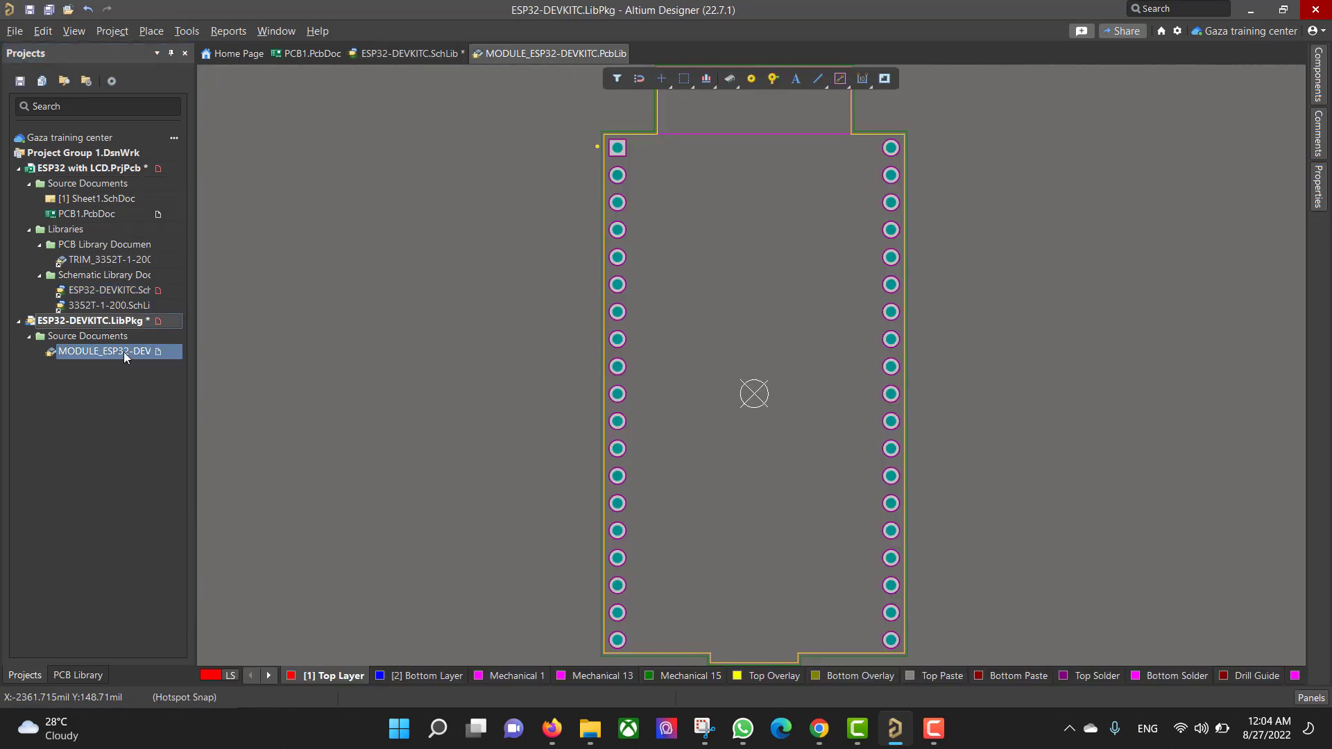
pyautogui.moveTo(124, 352); pyautogui.dragTo(59, 262)
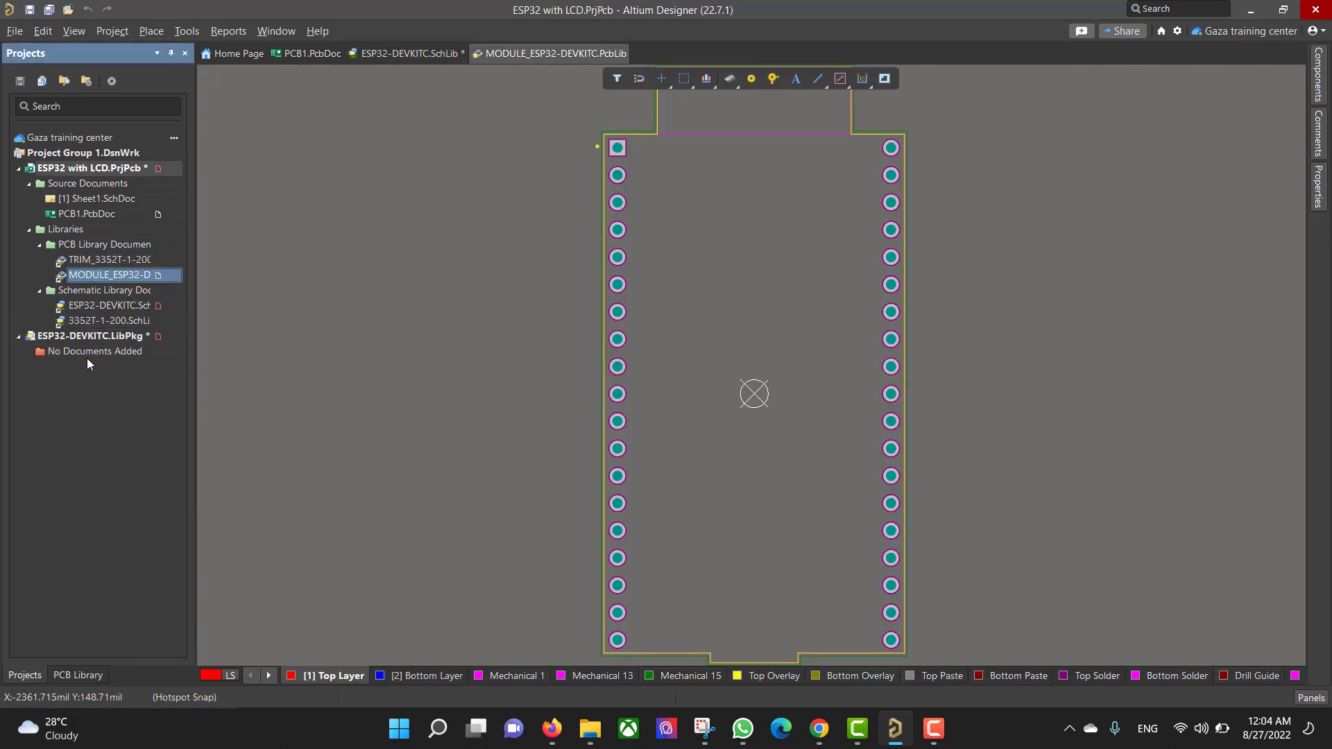
pyautogui.rightClick(66, 340)
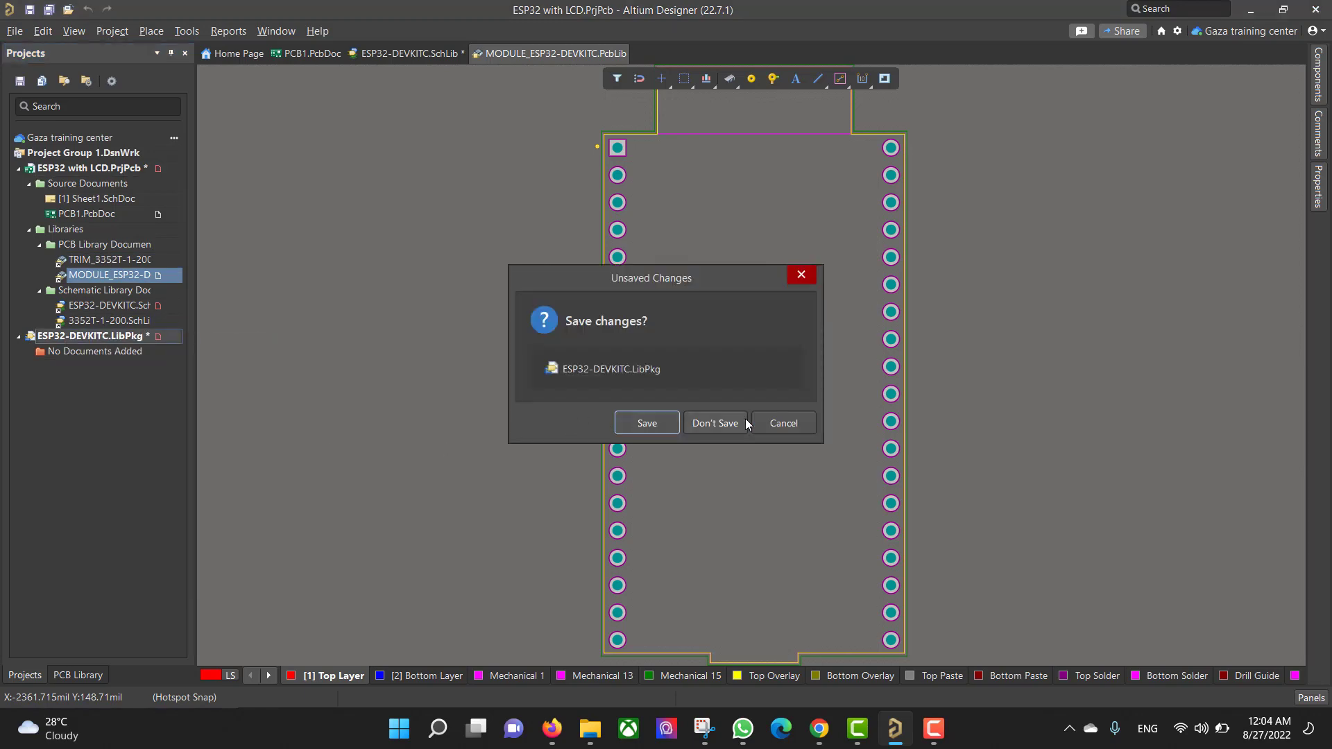
pyautogui.click(728, 425)
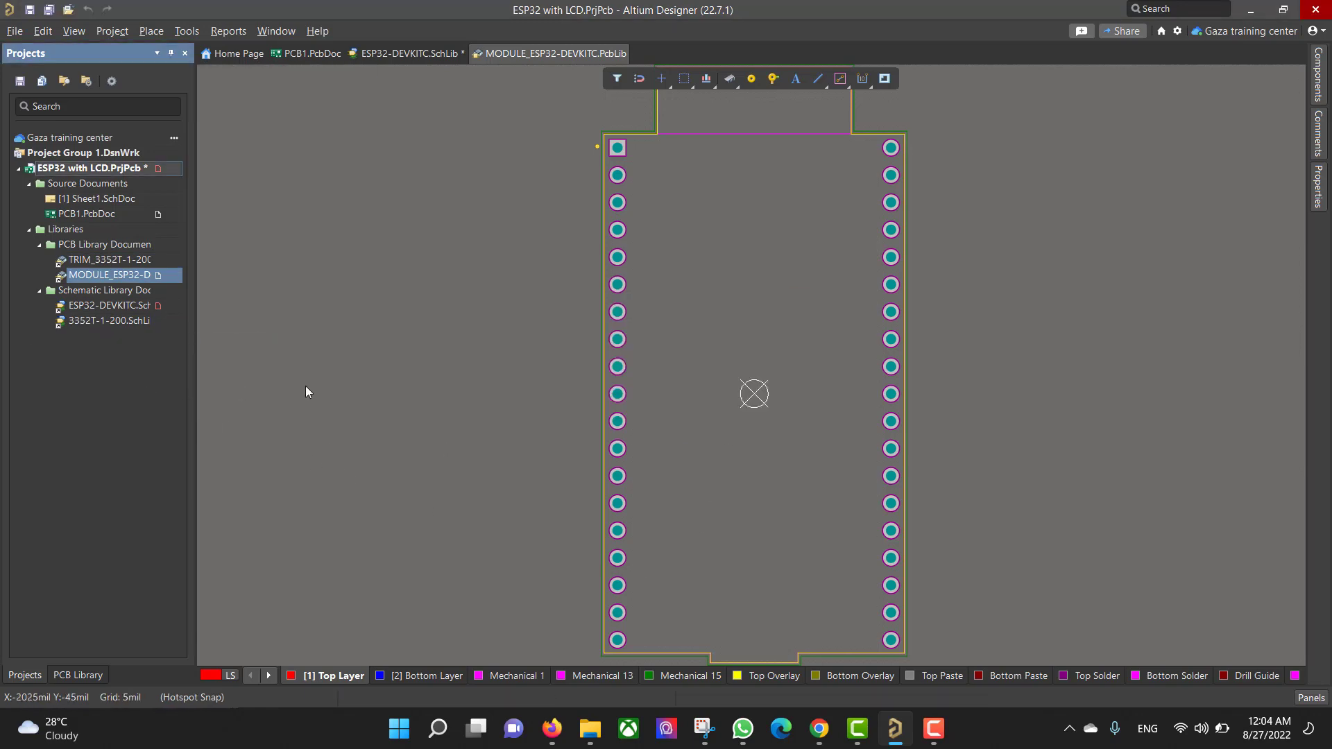
# Place the ESP32-DEVKITC--3DModel-STEP-56544 file from Educational engineering\September\2\lib as a 3D body beside the MODULE_ESP32-DEVKITC footprint.
pyautogui.hotkey('shift', 'h')
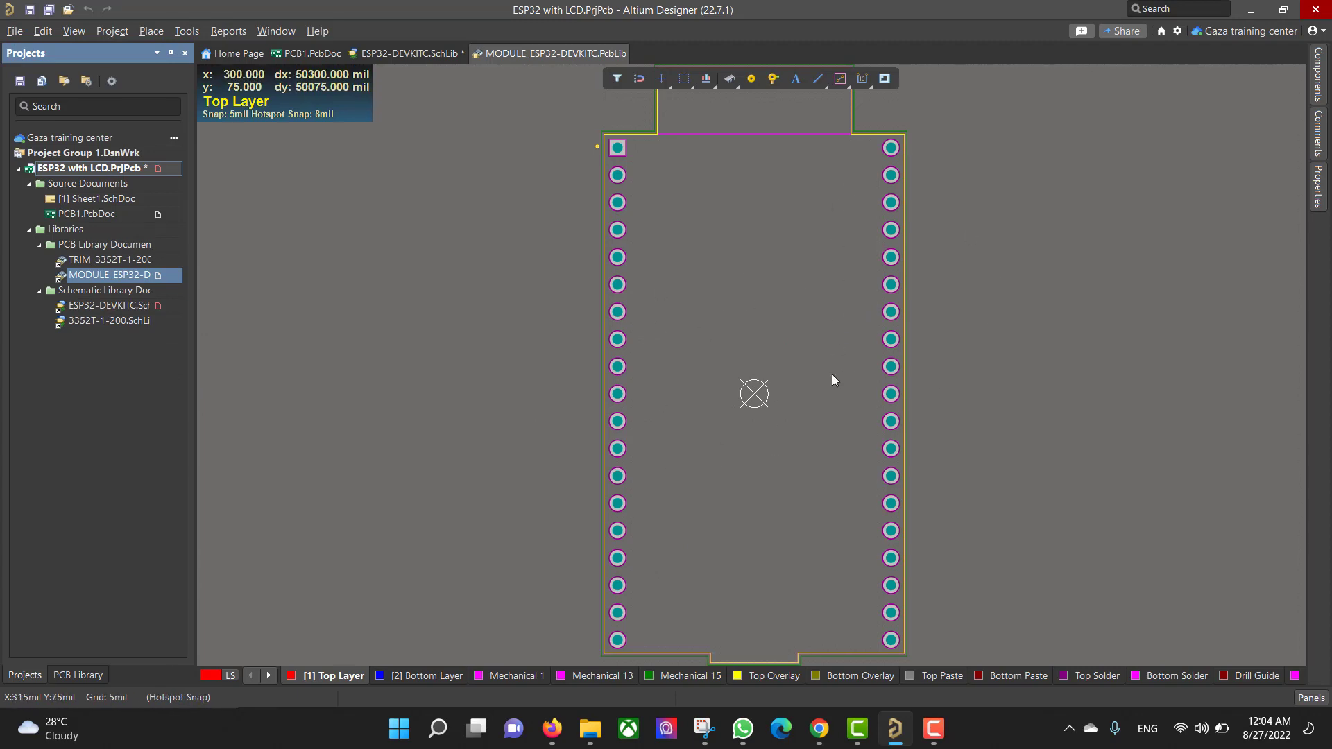
pyautogui.keyDown('ctrl'); pyautogui.scroll(-1, 815, 372); pyautogui.keyUp('ctrl')
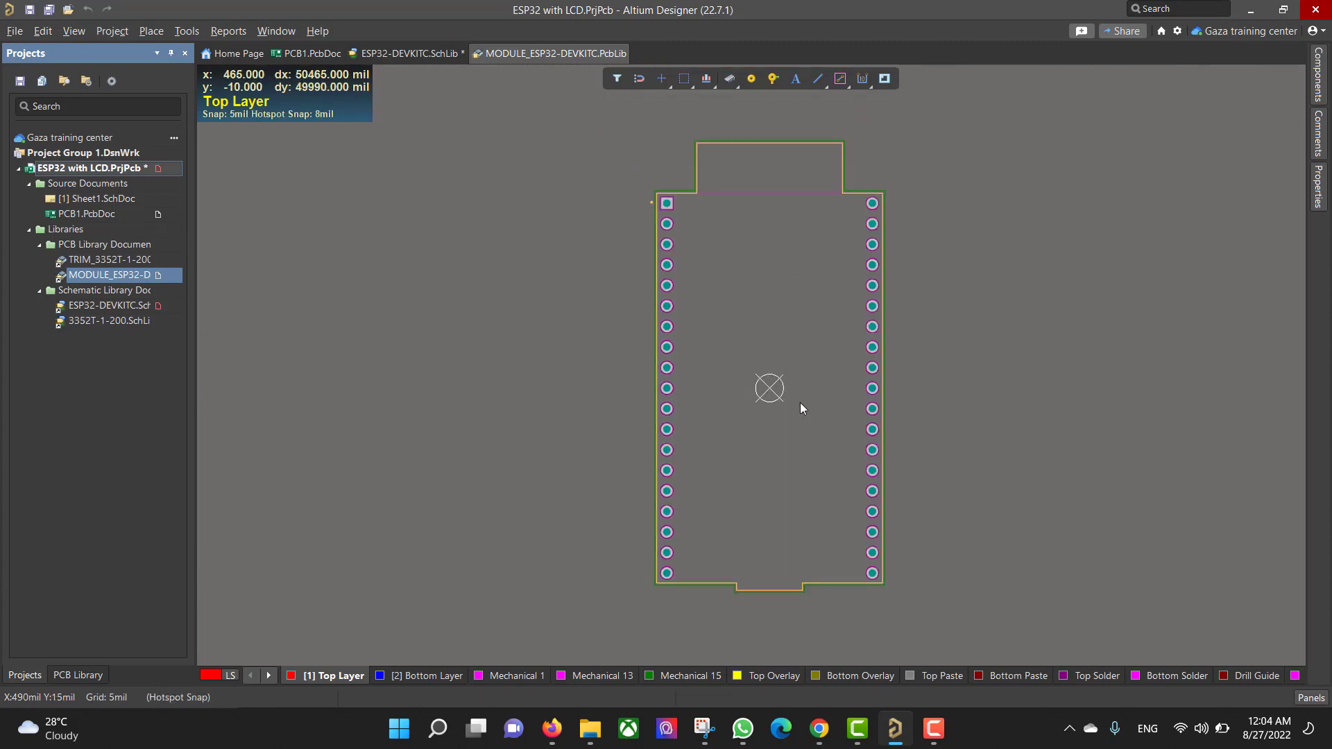
pyautogui.click(152, 32)
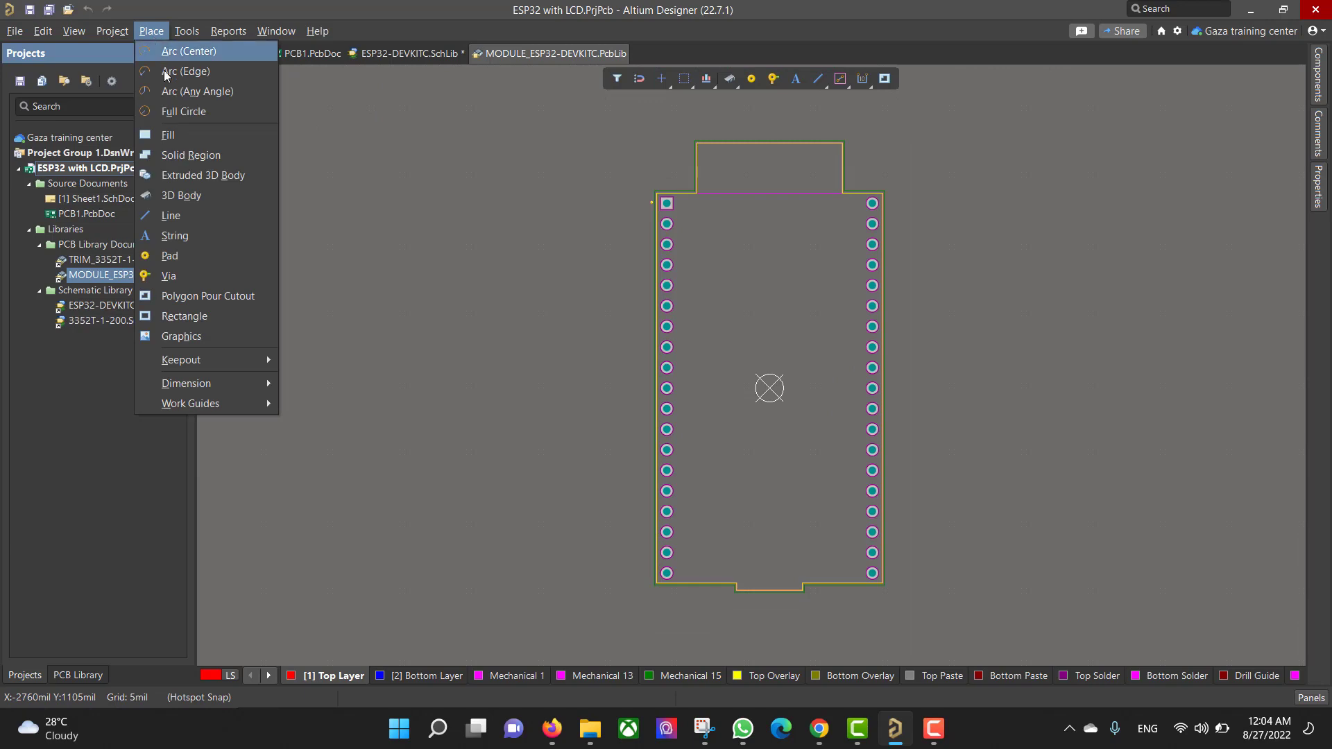
pyautogui.click(210, 197)
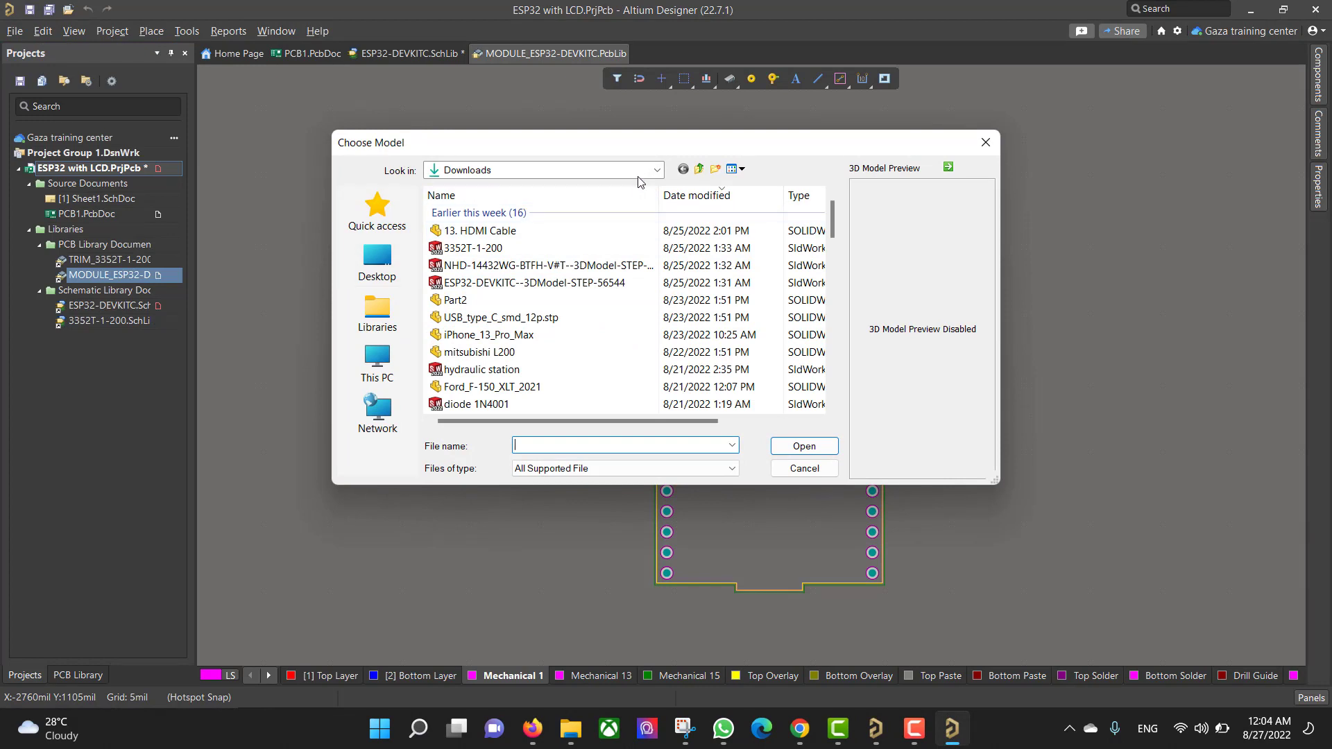
pyautogui.click(655, 170)
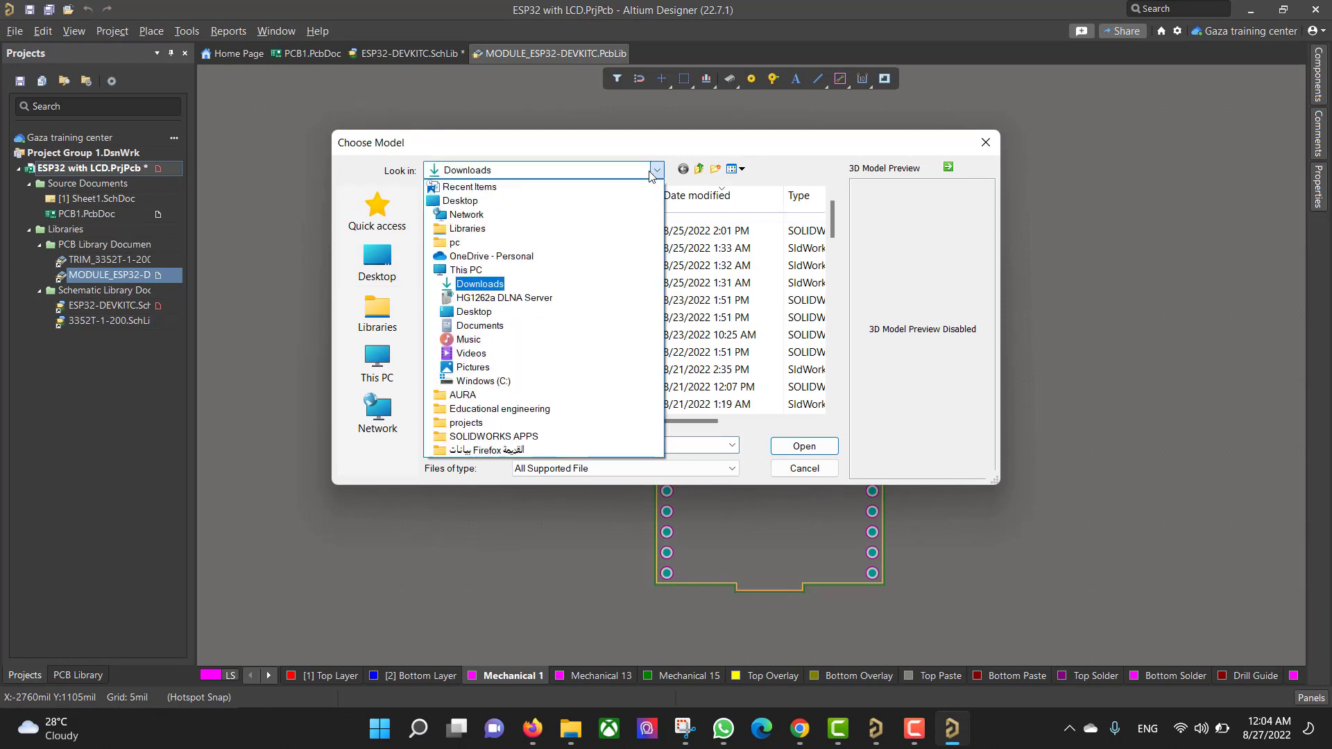
pyautogui.click(460, 200)
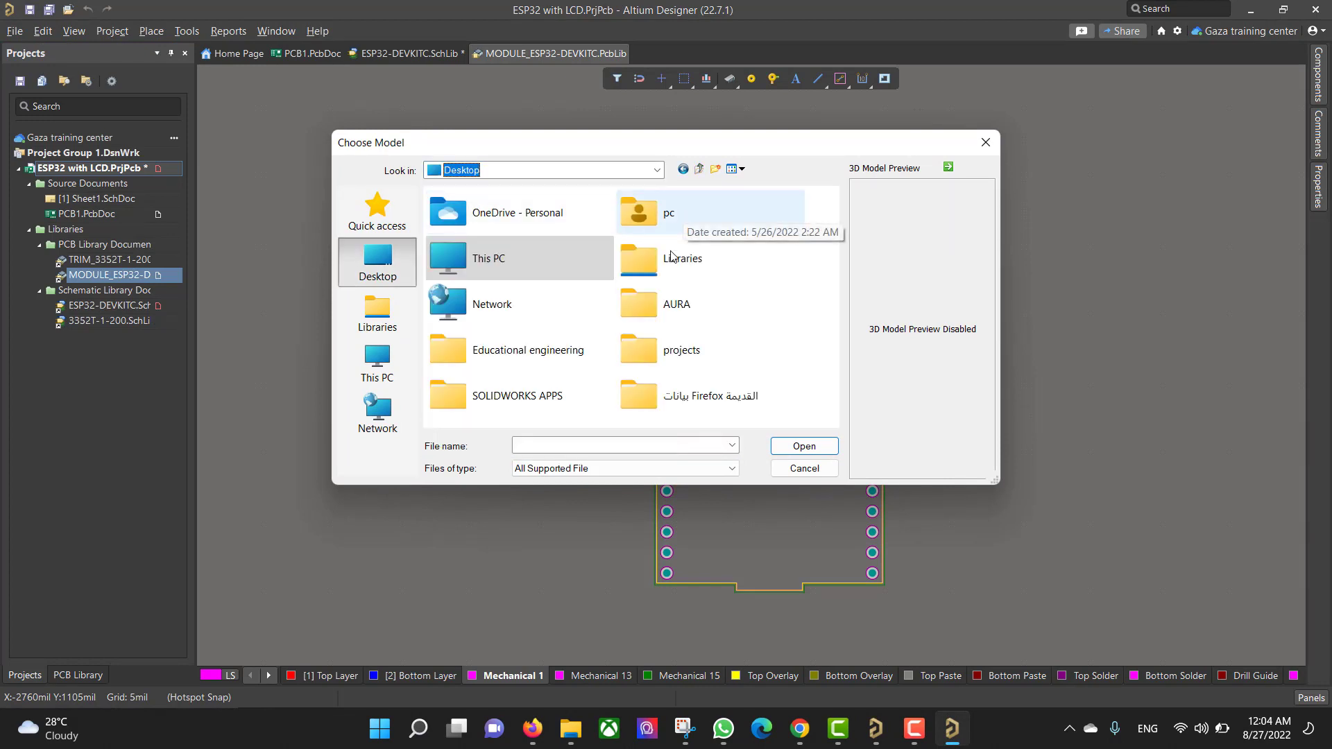
pyautogui.doubleClick(548, 350)
pyautogui.click(527, 231)
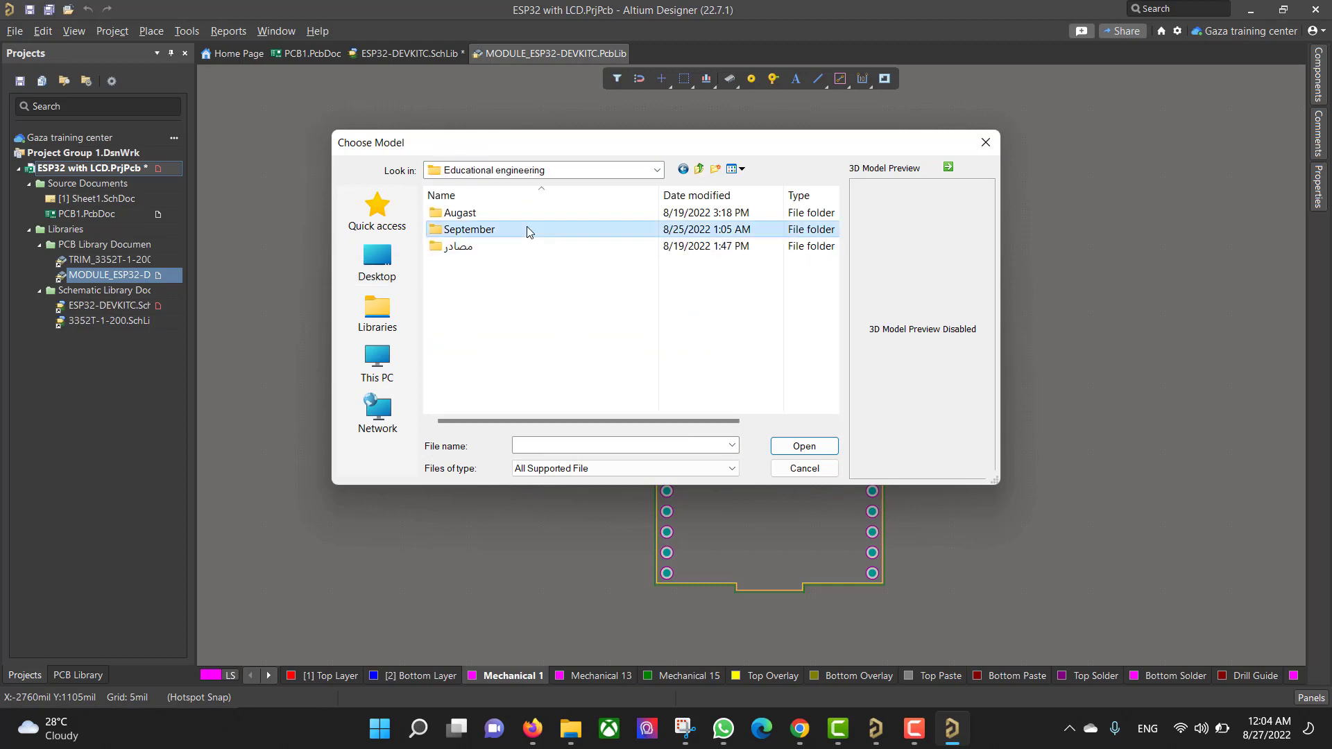
pyautogui.doubleClick(527, 231)
pyautogui.doubleClick(479, 230)
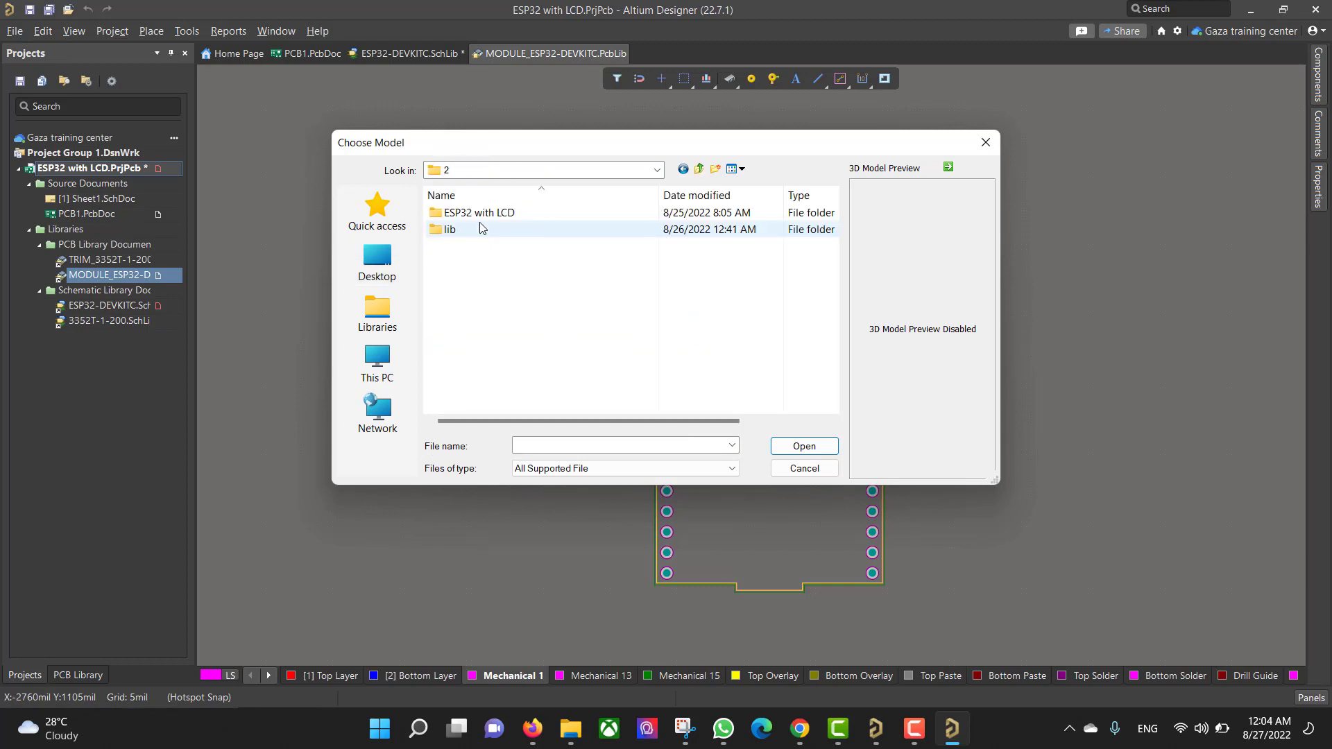
pyautogui.doubleClick(482, 228)
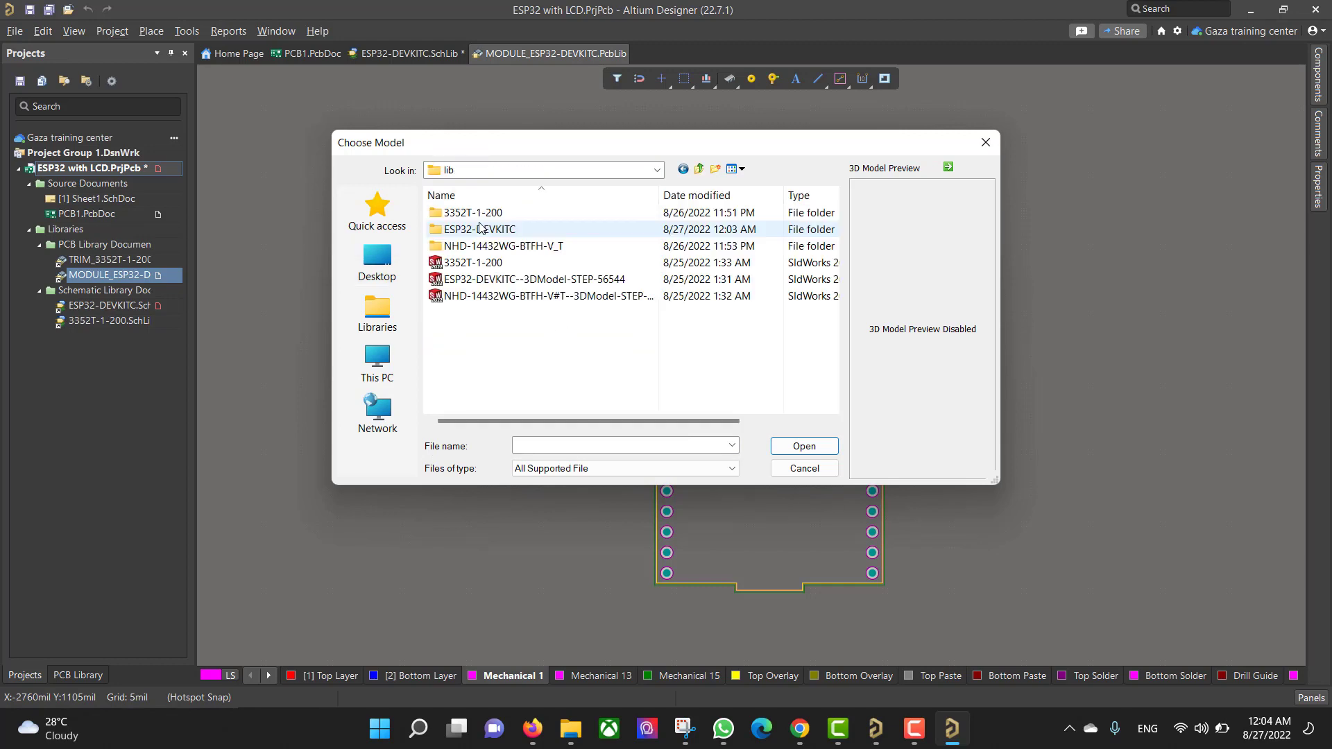
pyautogui.click(496, 279)
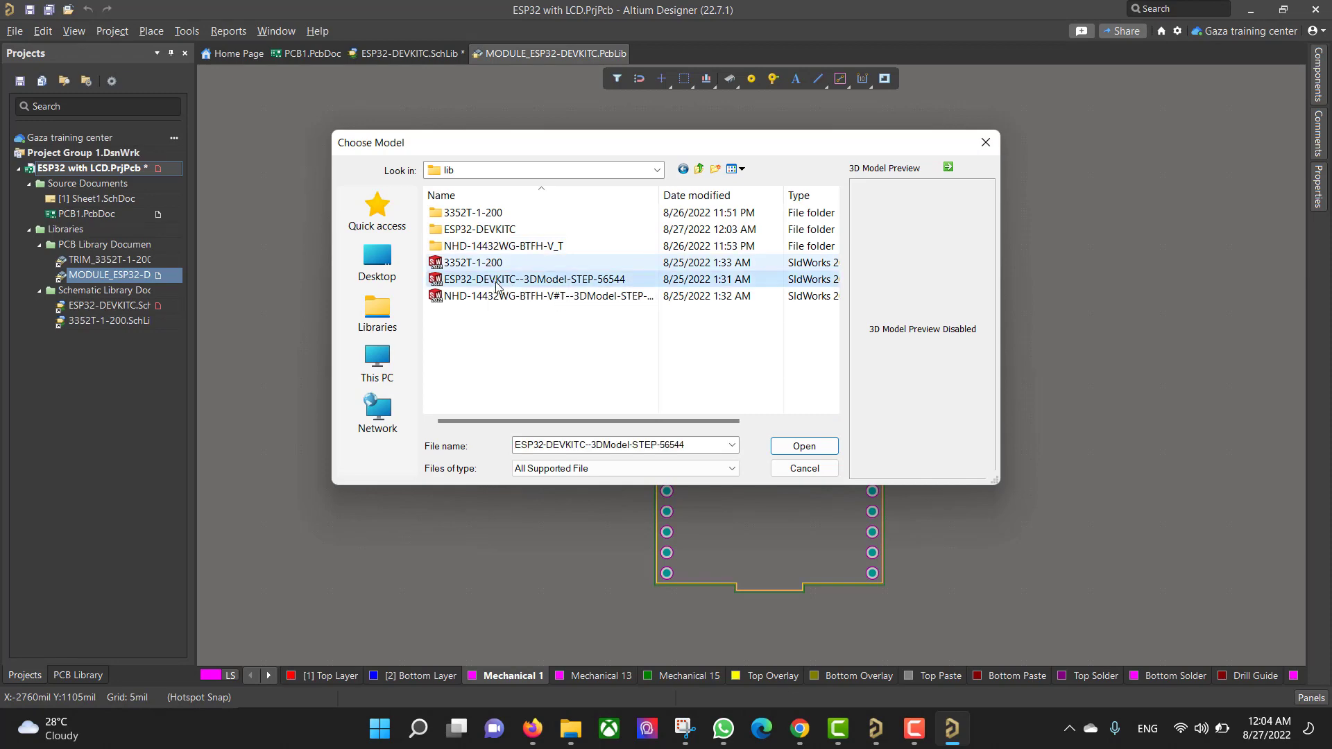
pyautogui.click(804, 447)
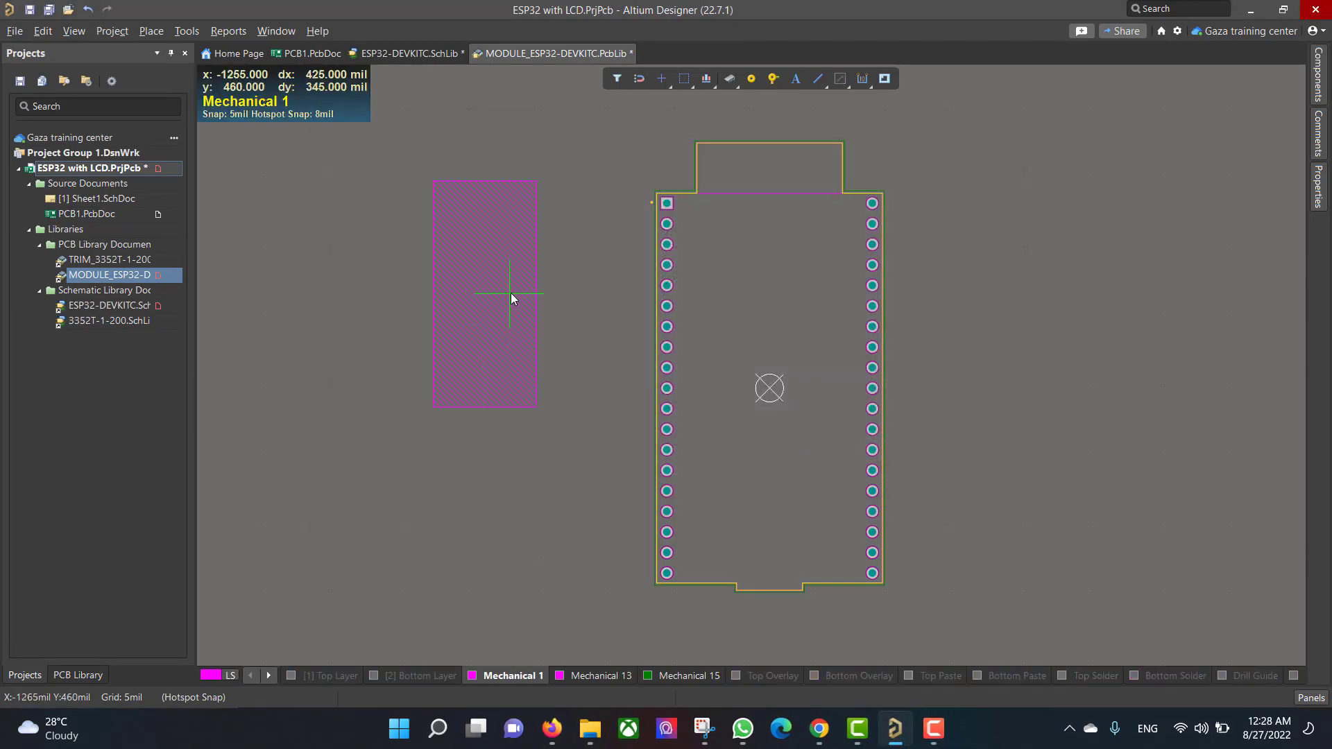
pyautogui.click(506, 290)
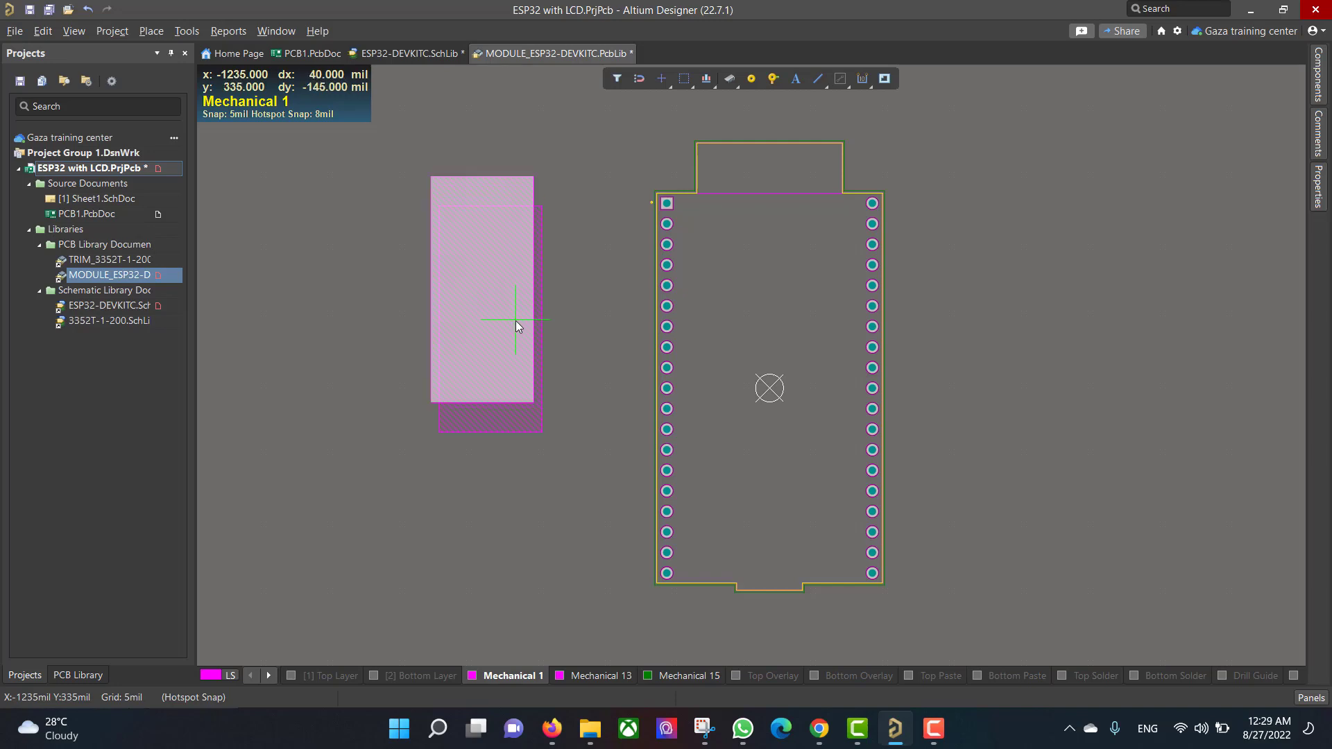
# Rotate the ESP32-DEVKITC 3D body to X 90°, Y 360° and Z 360°, and align it over the footprint's pads.
pyautogui.press('3')
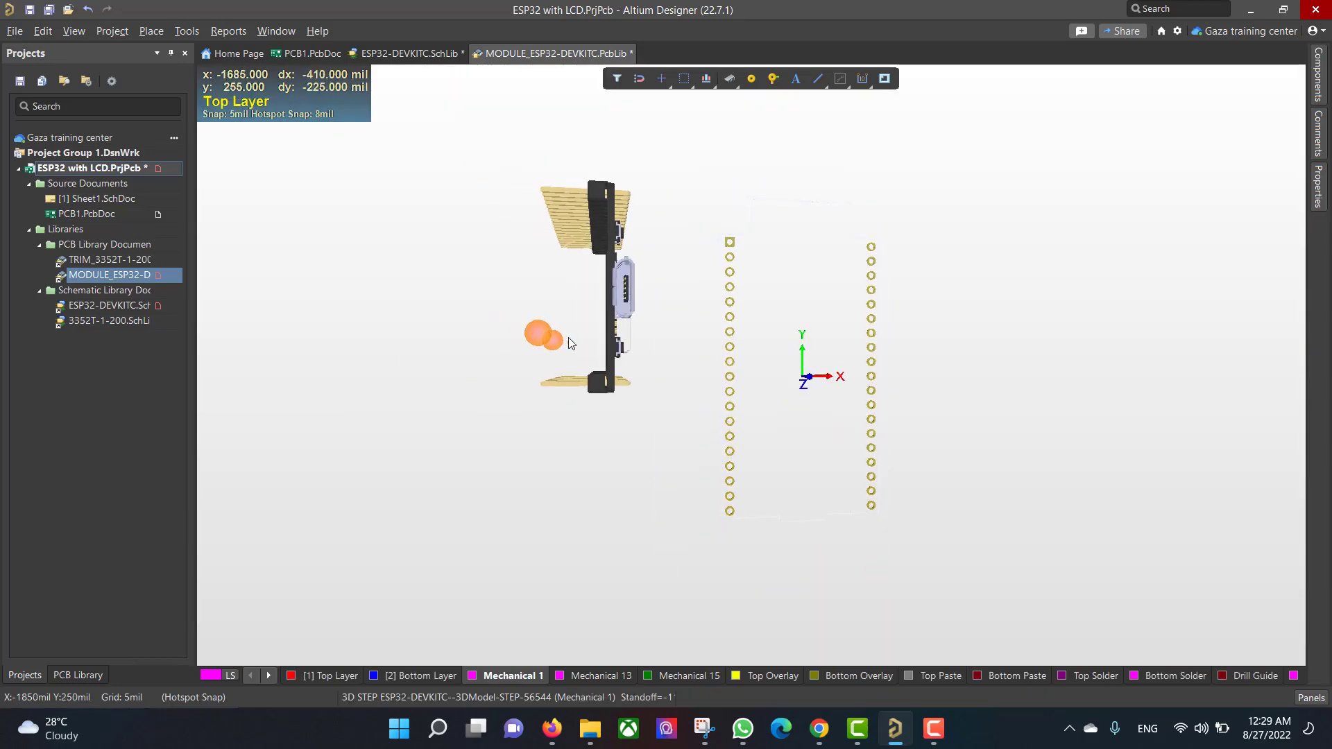
pyautogui.moveTo(613, 331); pyautogui.dragTo(576, 327, button='right')
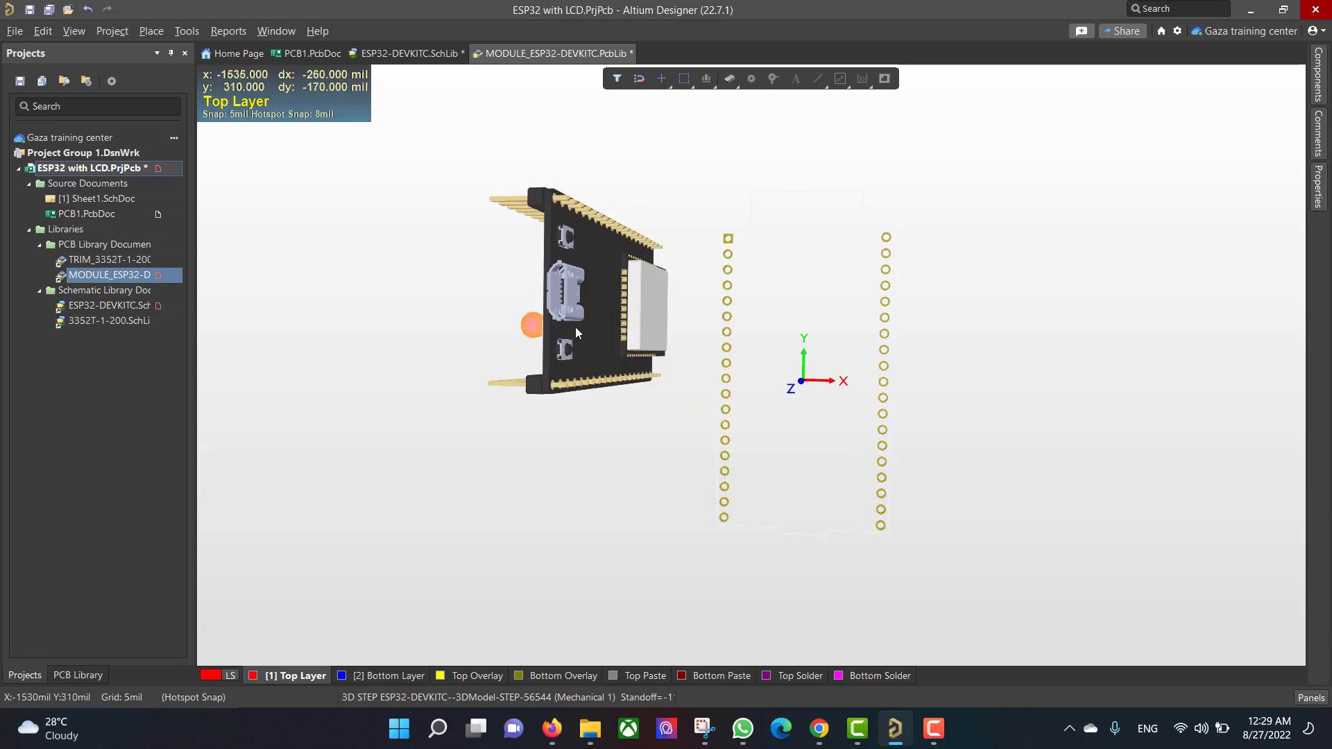
pyautogui.click(564, 324)
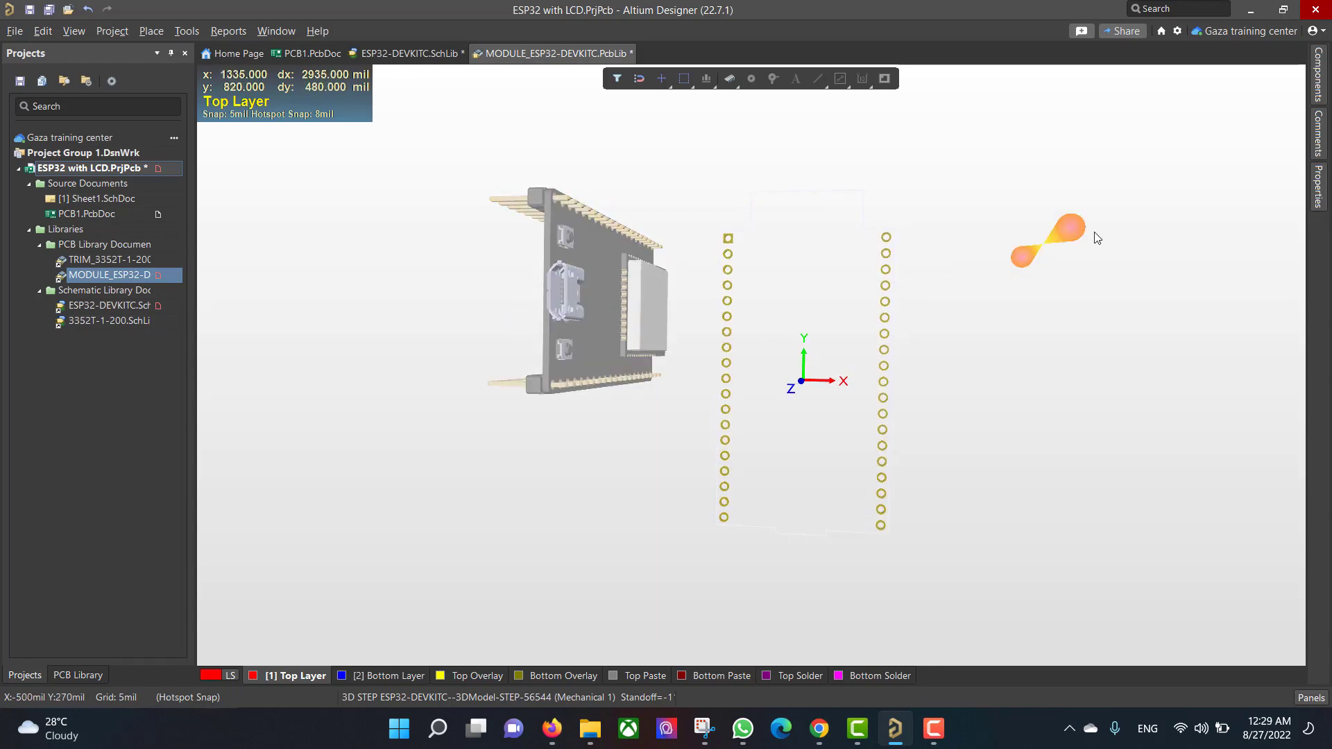
pyautogui.click(1317, 186)
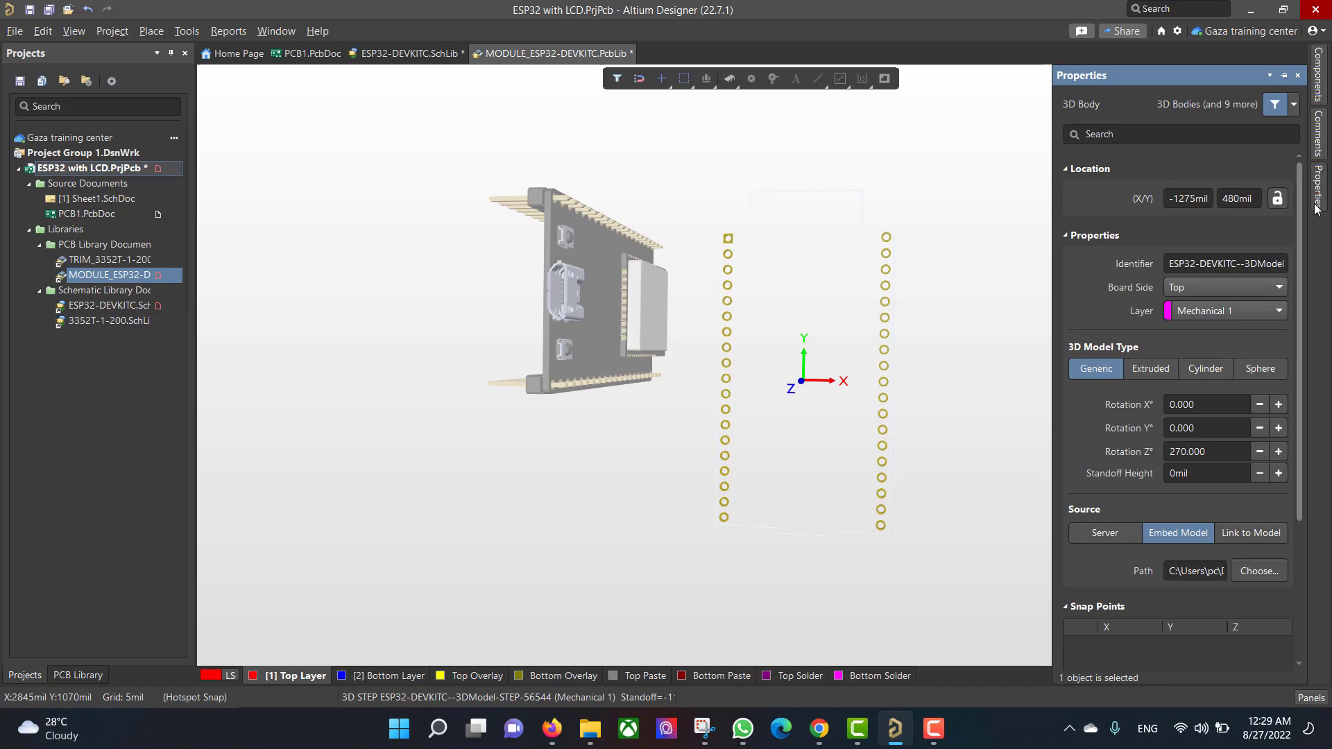
pyautogui.click(1278, 427)
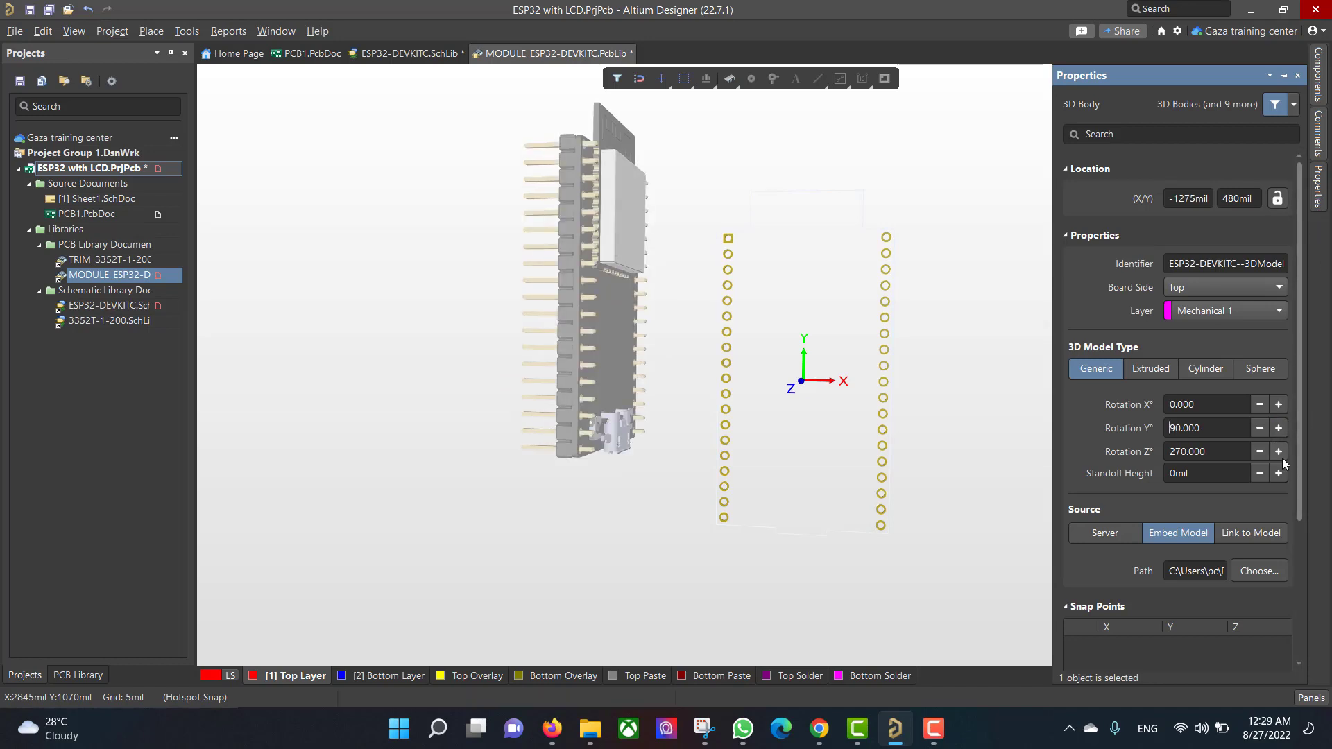
pyautogui.click(1278, 428)
pyautogui.click(1279, 428)
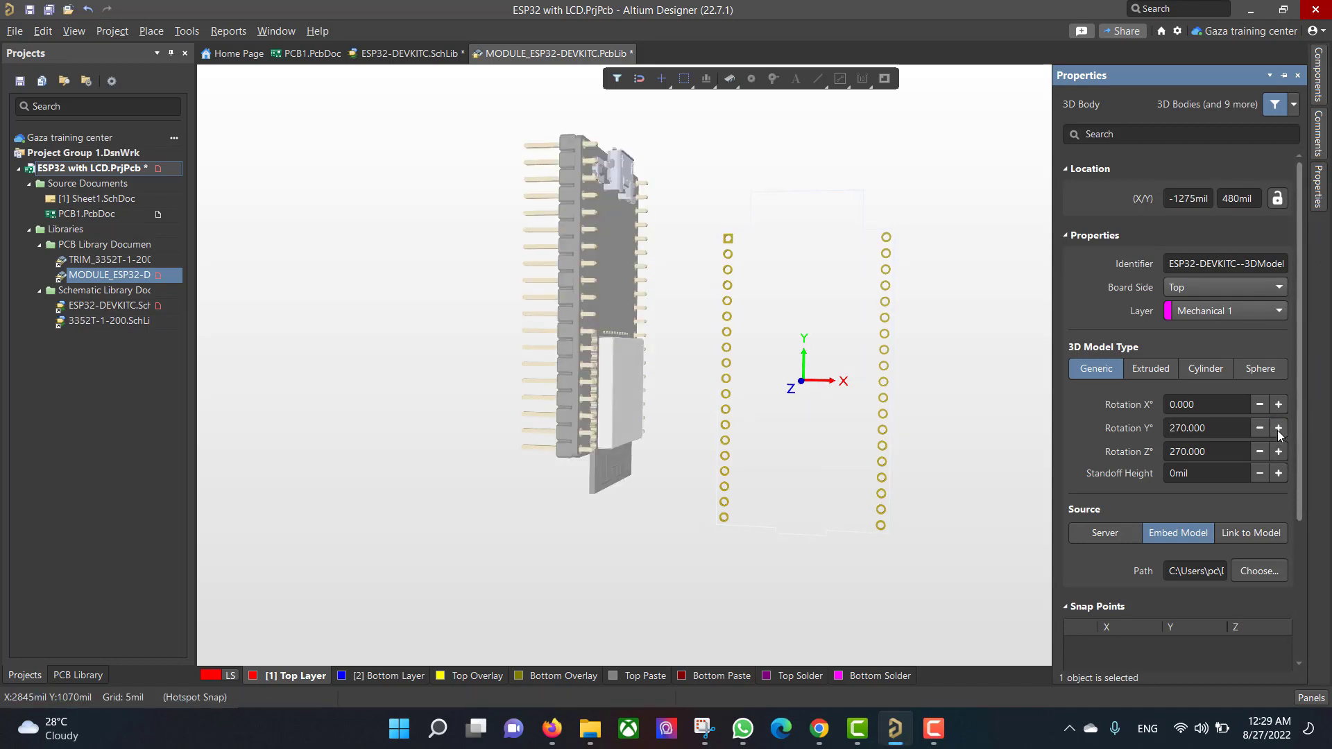
pyautogui.click(1278, 428)
pyautogui.click(1278, 451)
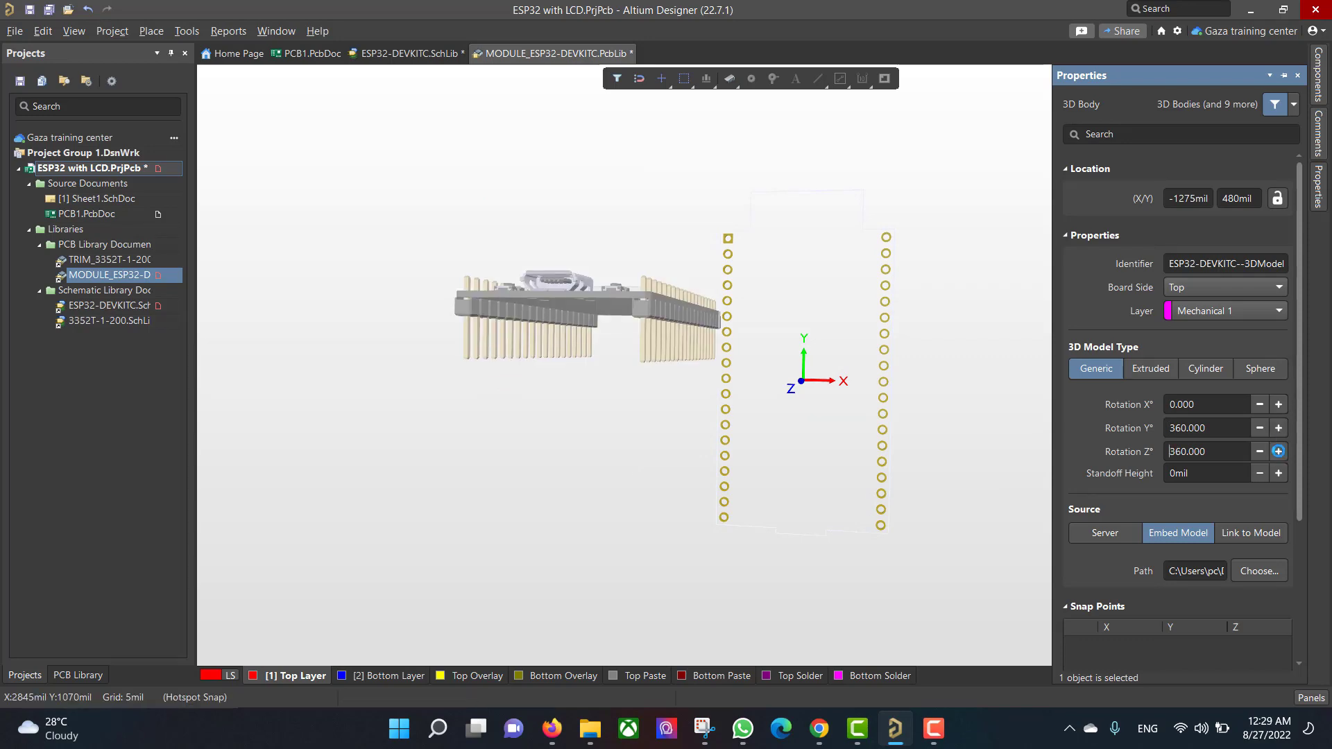
pyautogui.click(1279, 404)
pyautogui.click(847, 349)
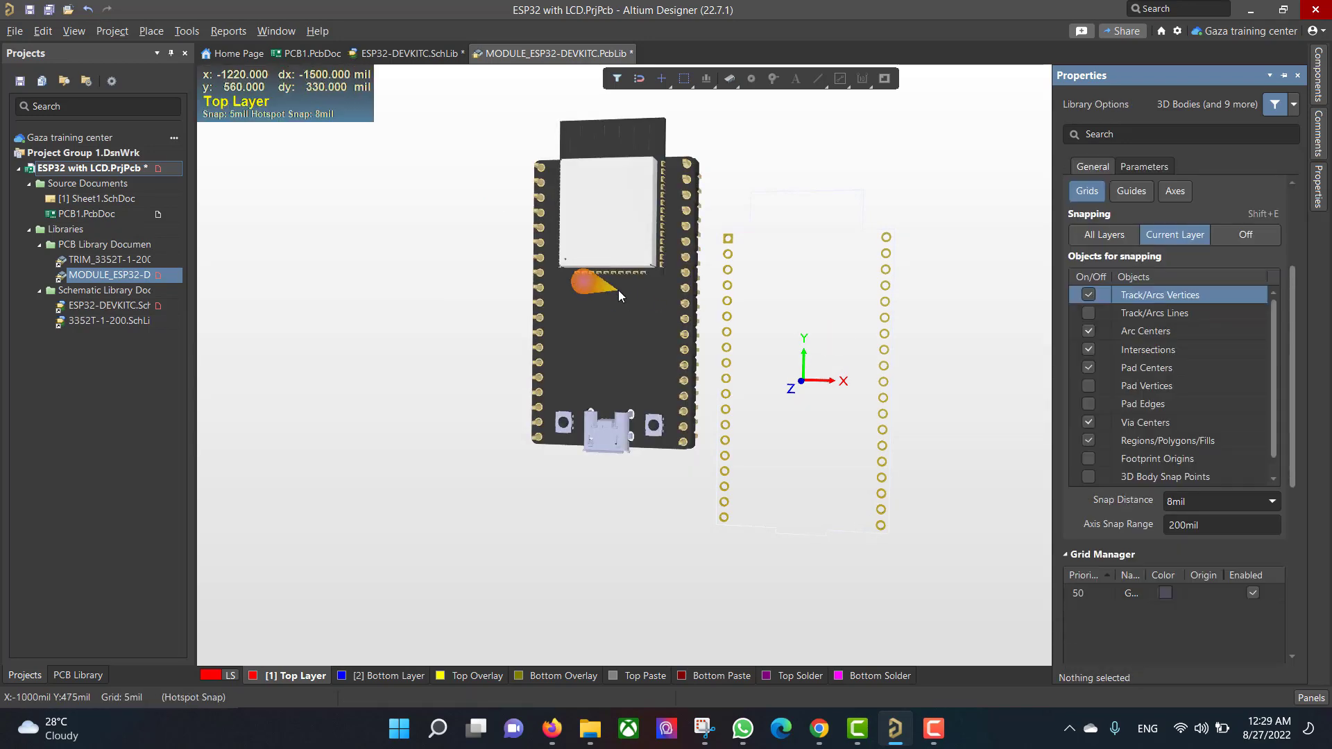
pyautogui.moveTo(618, 290); pyautogui.dragTo(802, 381)
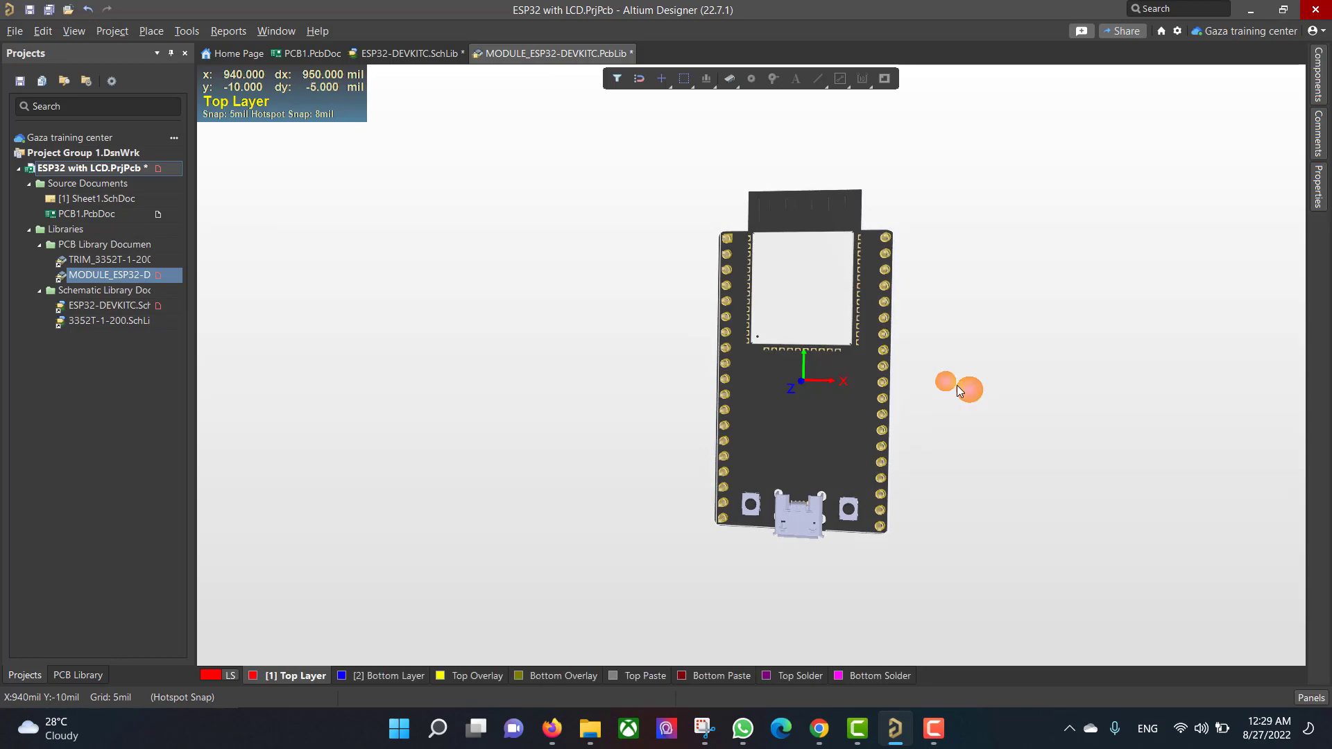
# Inspect the model from below and from the side, and set the ESP32-DEVKITC 3D body's standoff height to 160 mil.
pyautogui.hotkey('ctrl', 'f')
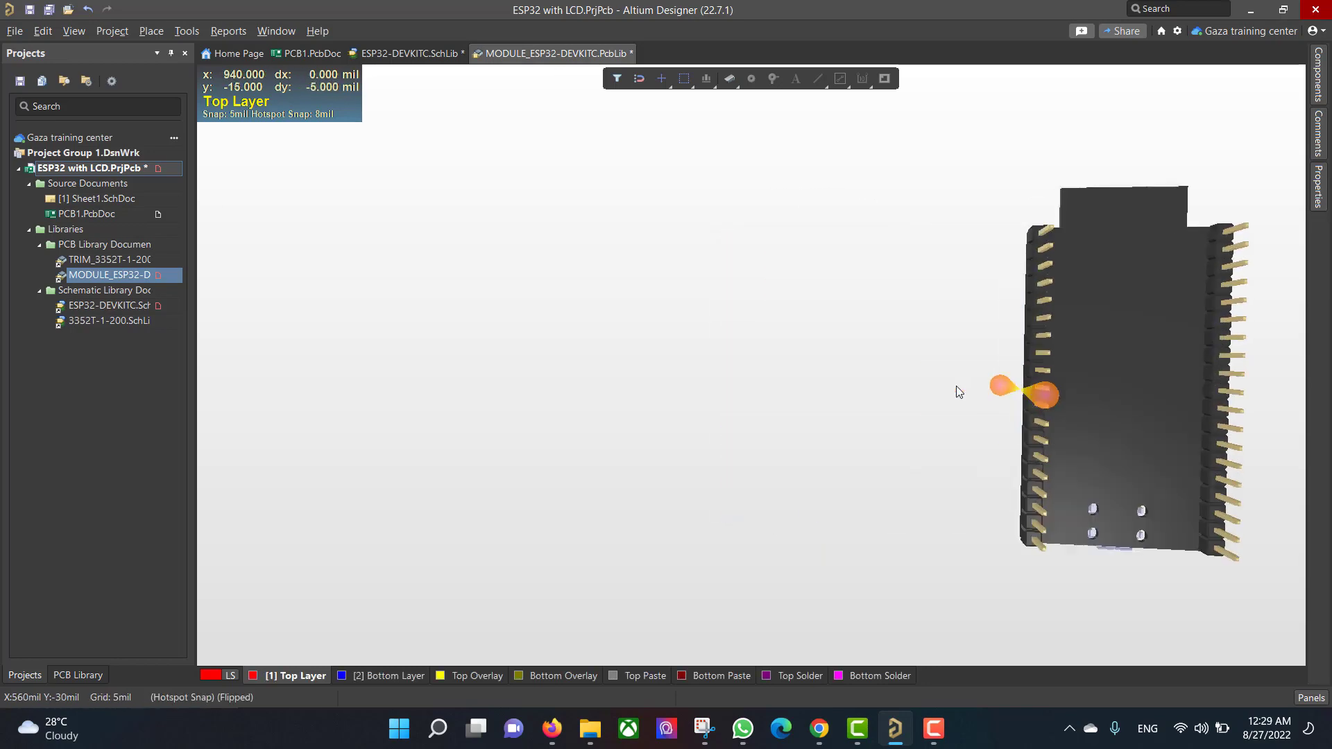
pyautogui.press('shift')
pyautogui.keyDown('shift'); pyautogui.moveTo(900, 389); pyautogui.dragTo(965, 427, button='right'); pyautogui.keyUp('shift')
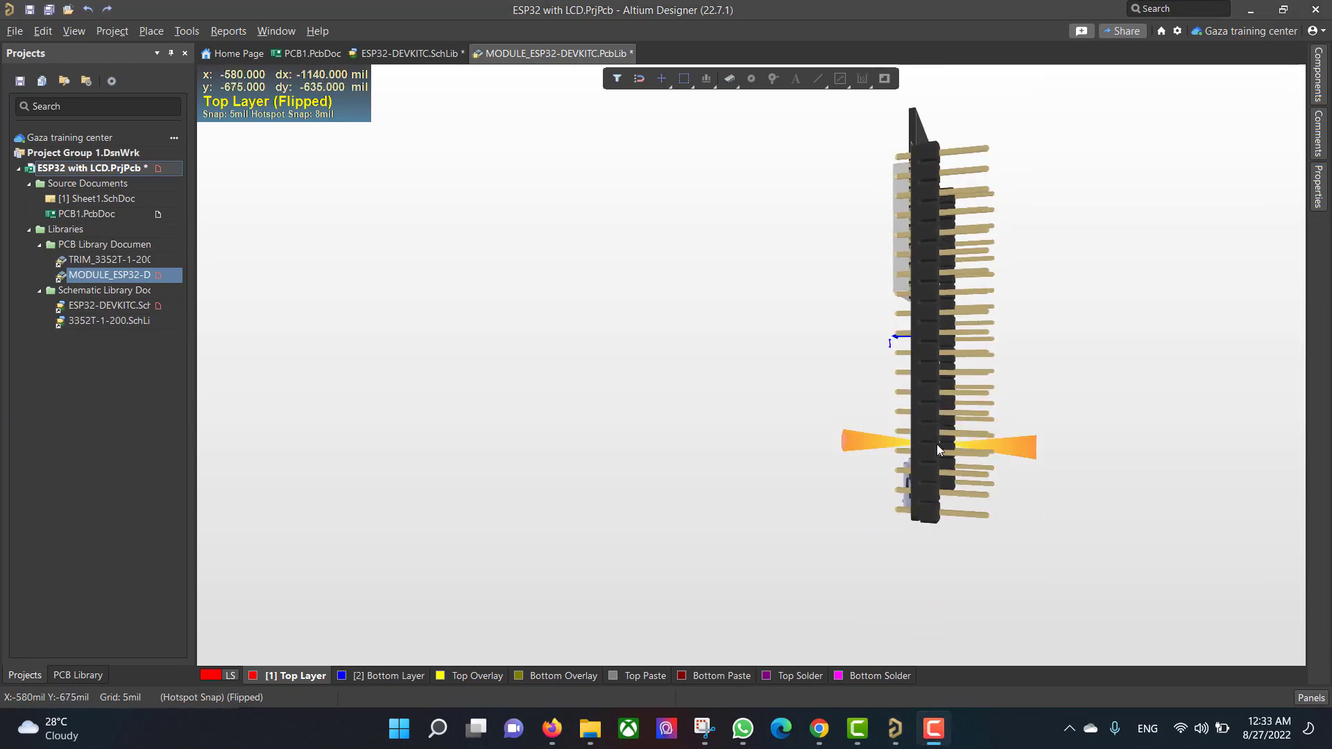
pyautogui.click(926, 434)
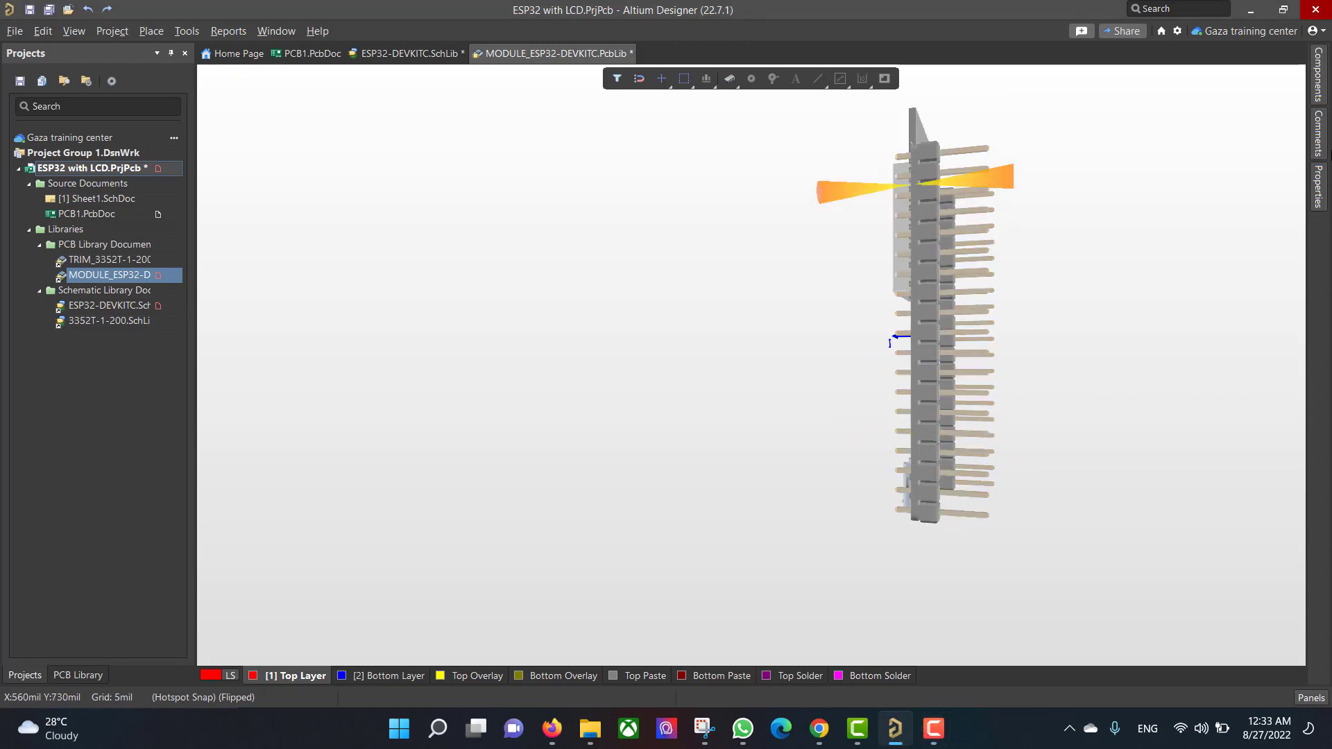
pyautogui.click(1318, 187)
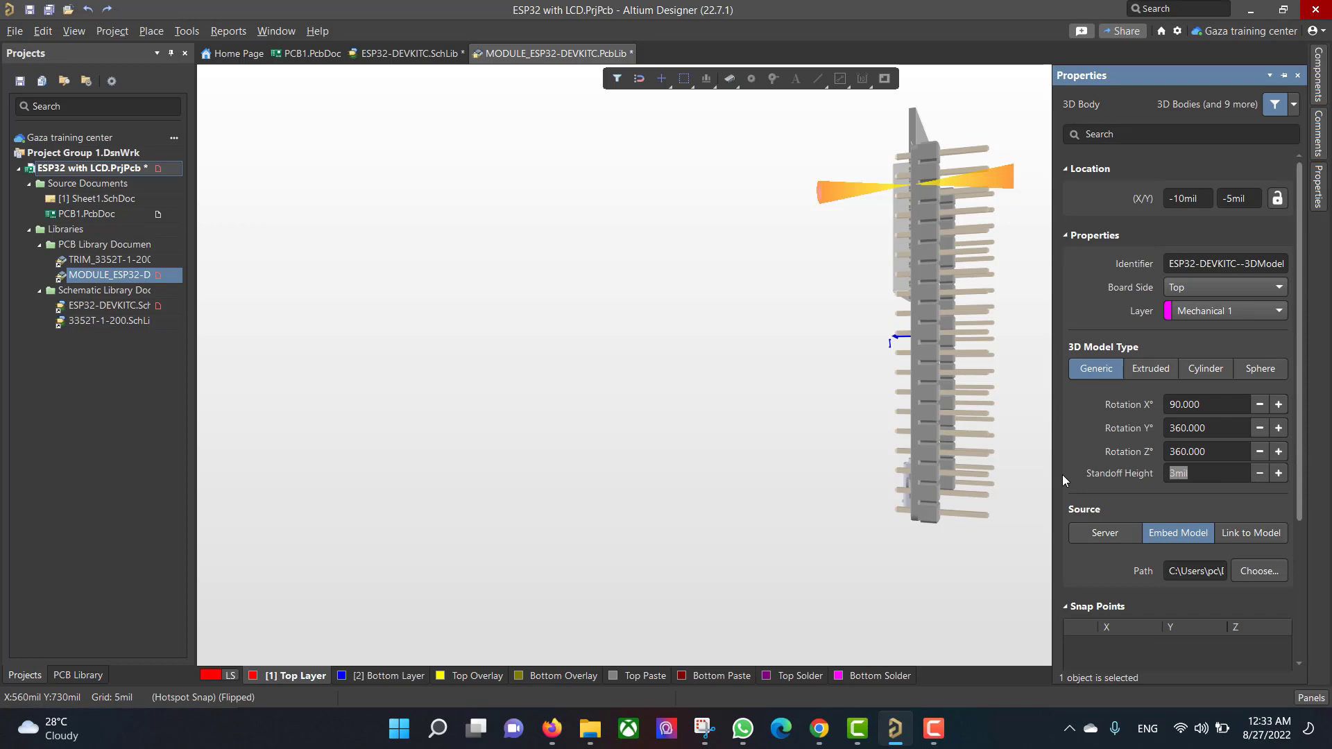
pyautogui.write('160')
pyautogui.press('Return')
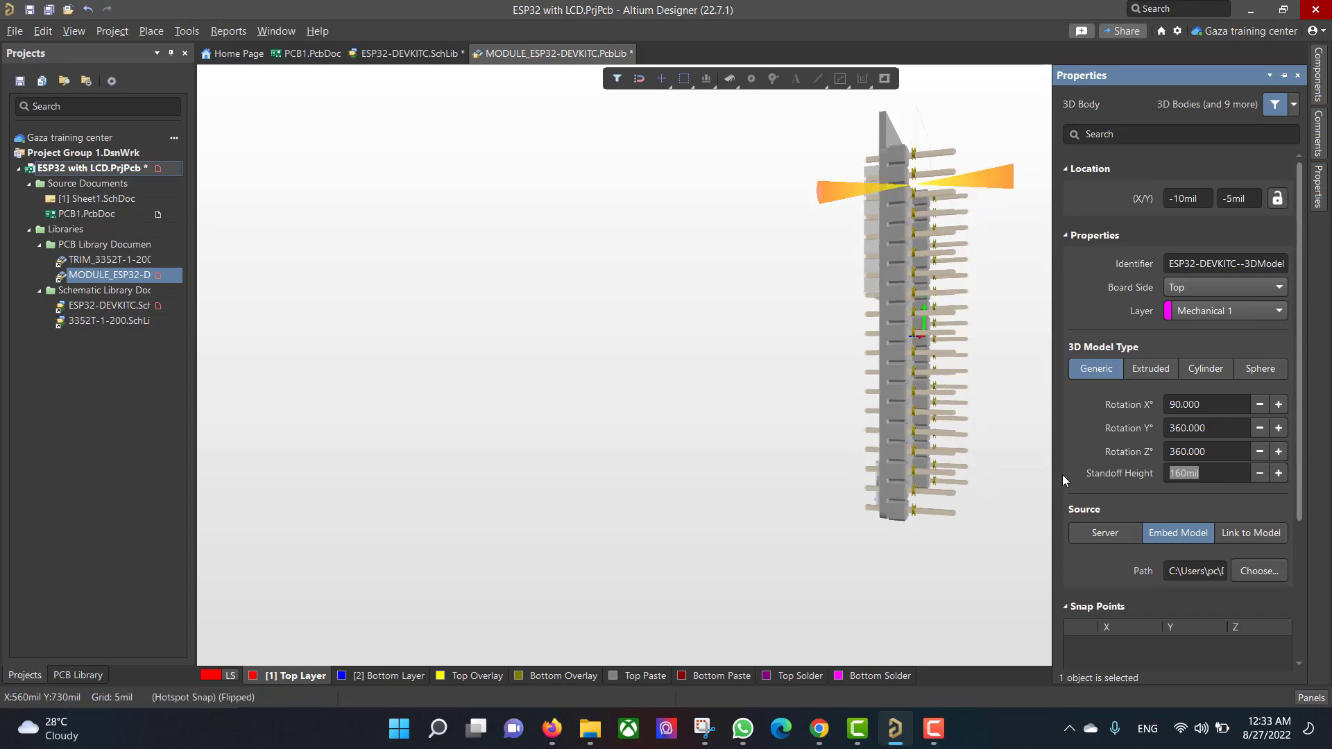
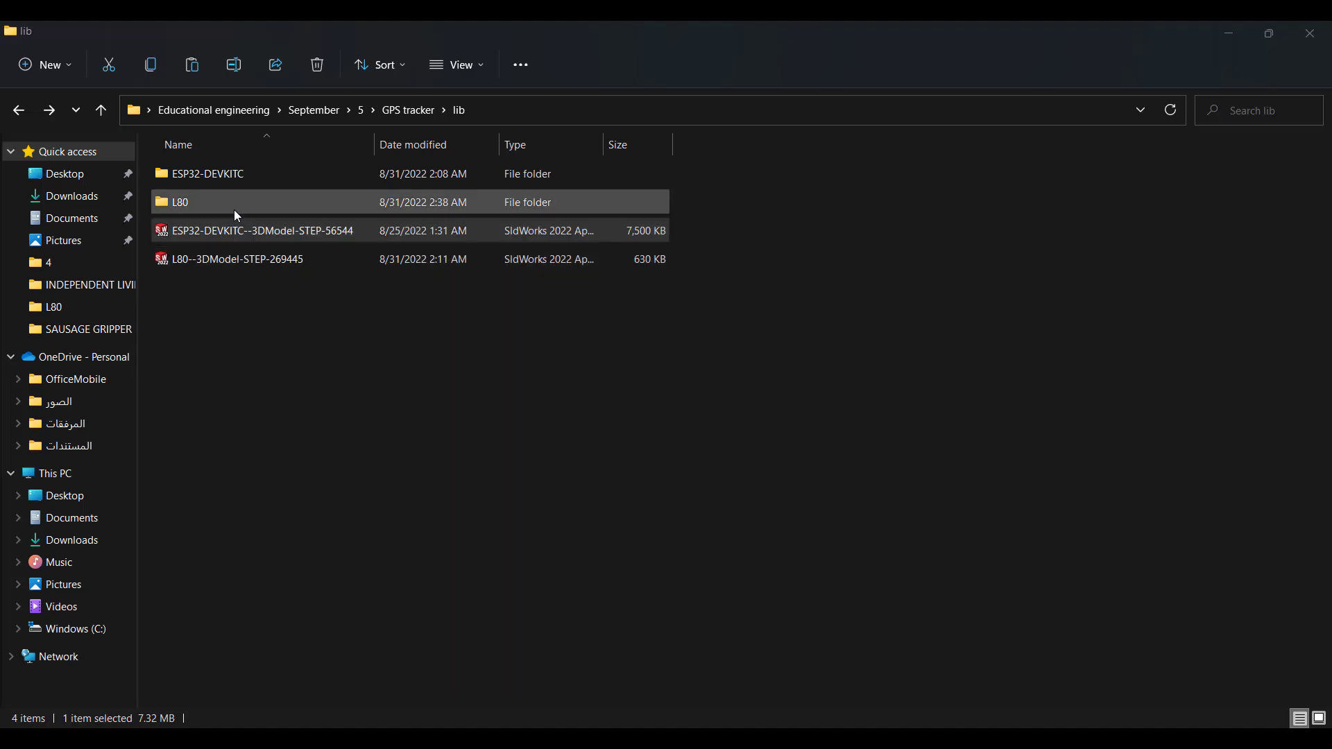
# Extract the L80 integrated library from GPS tracker\lib\L80 and open its SnapEDApcb.PcbLib and SnapEDAsch.SchLib documents.
pyautogui.doubleClick(237, 208)
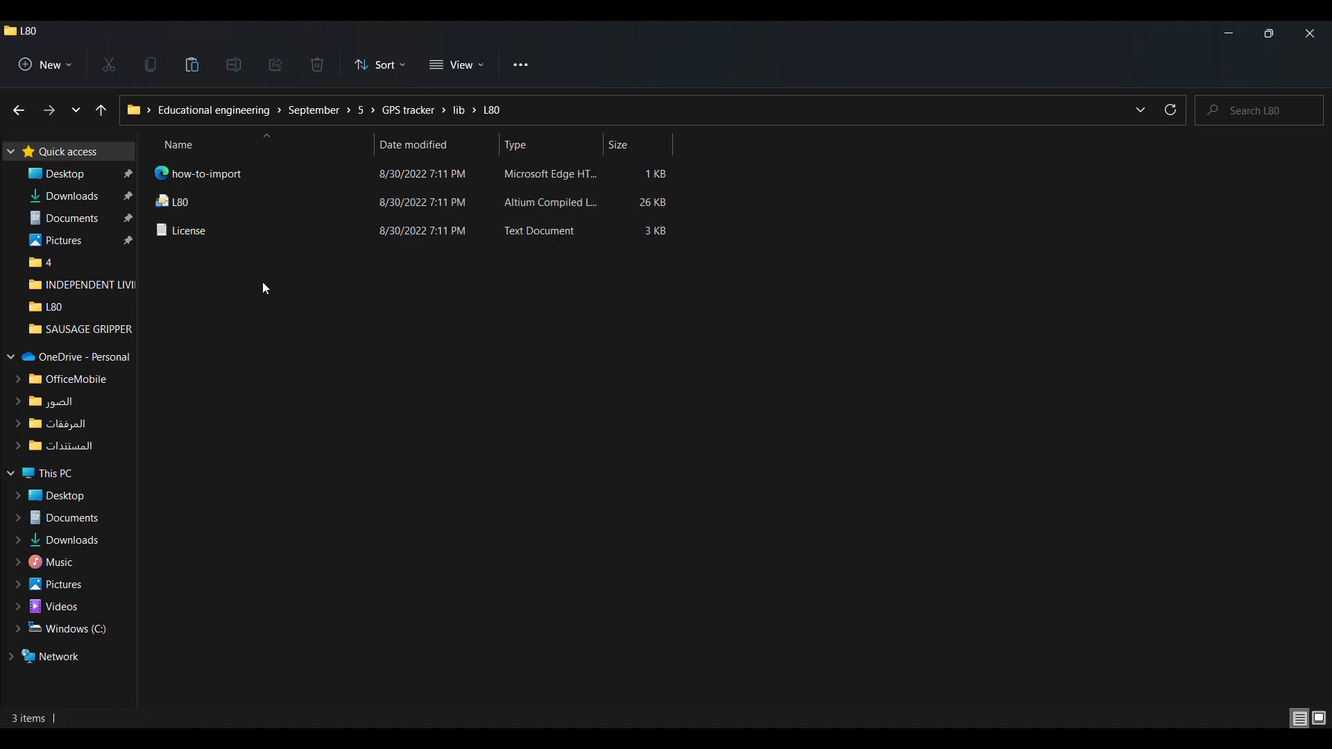
pyautogui.doubleClick(219, 207)
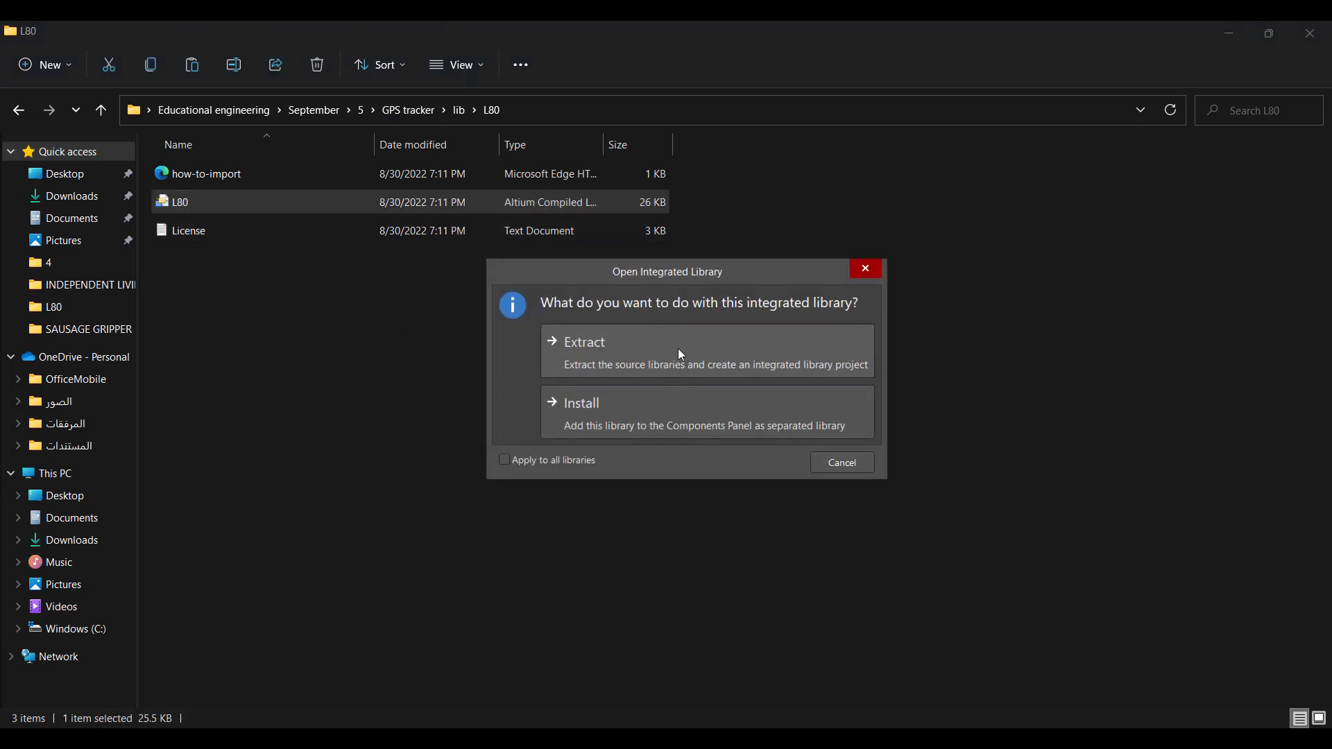
pyautogui.click(677, 348)
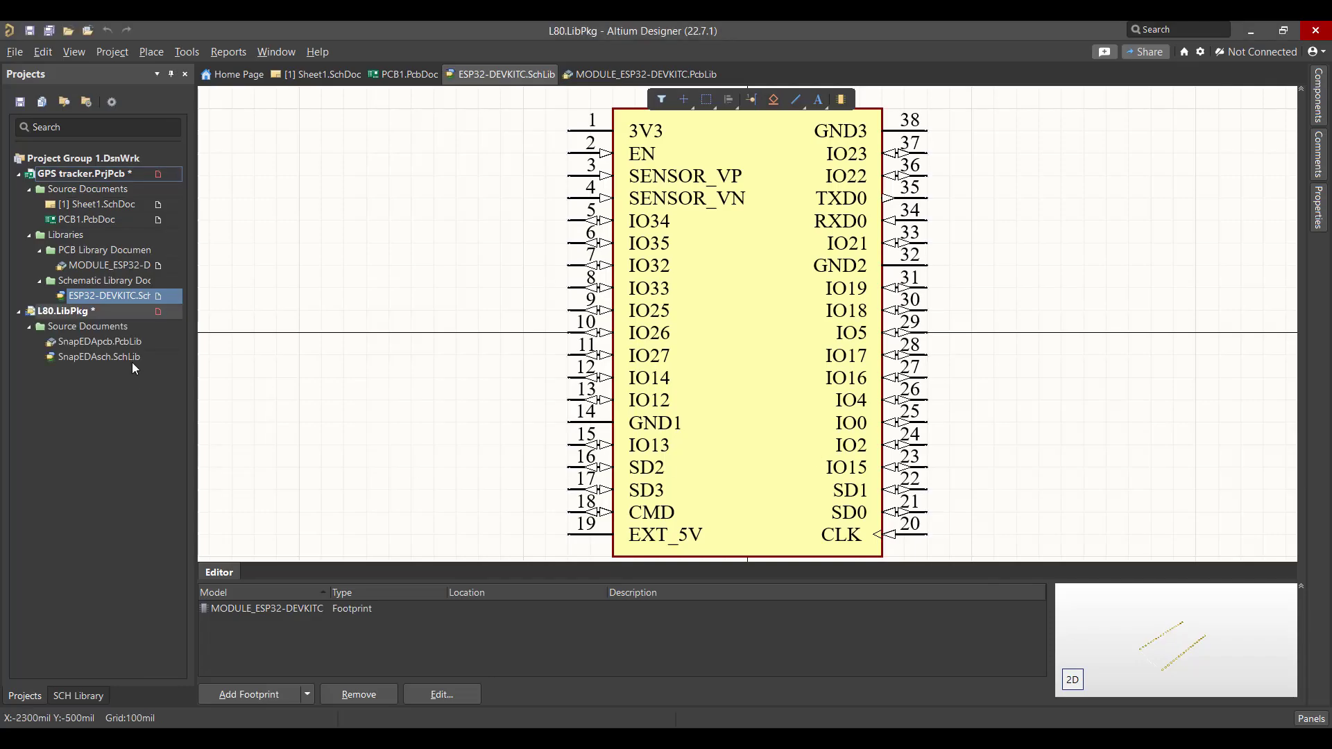
pyautogui.doubleClick(93, 341)
pyautogui.doubleClick(96, 356)
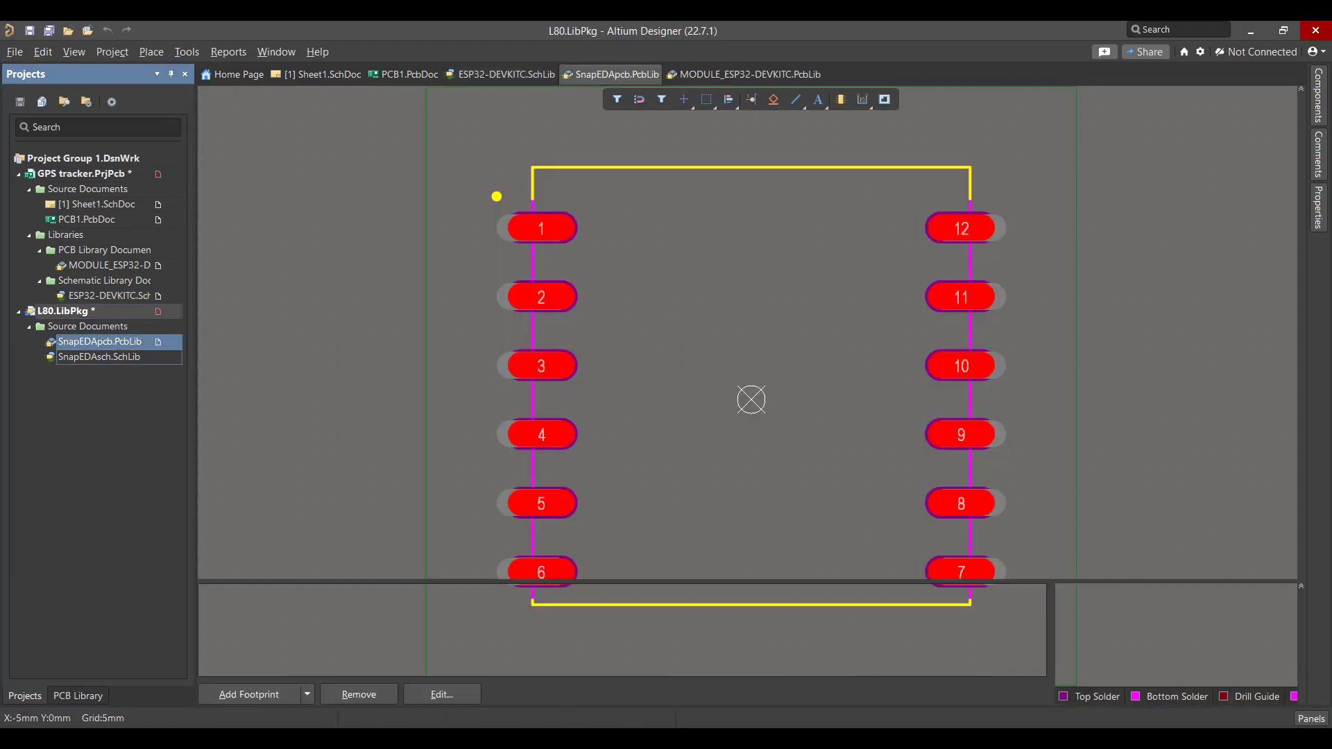
# Add the XCVR_L80 footprint from SnapEDApcb.PcbLib to the L80 schematic symbol.
pyautogui.click(257, 692)
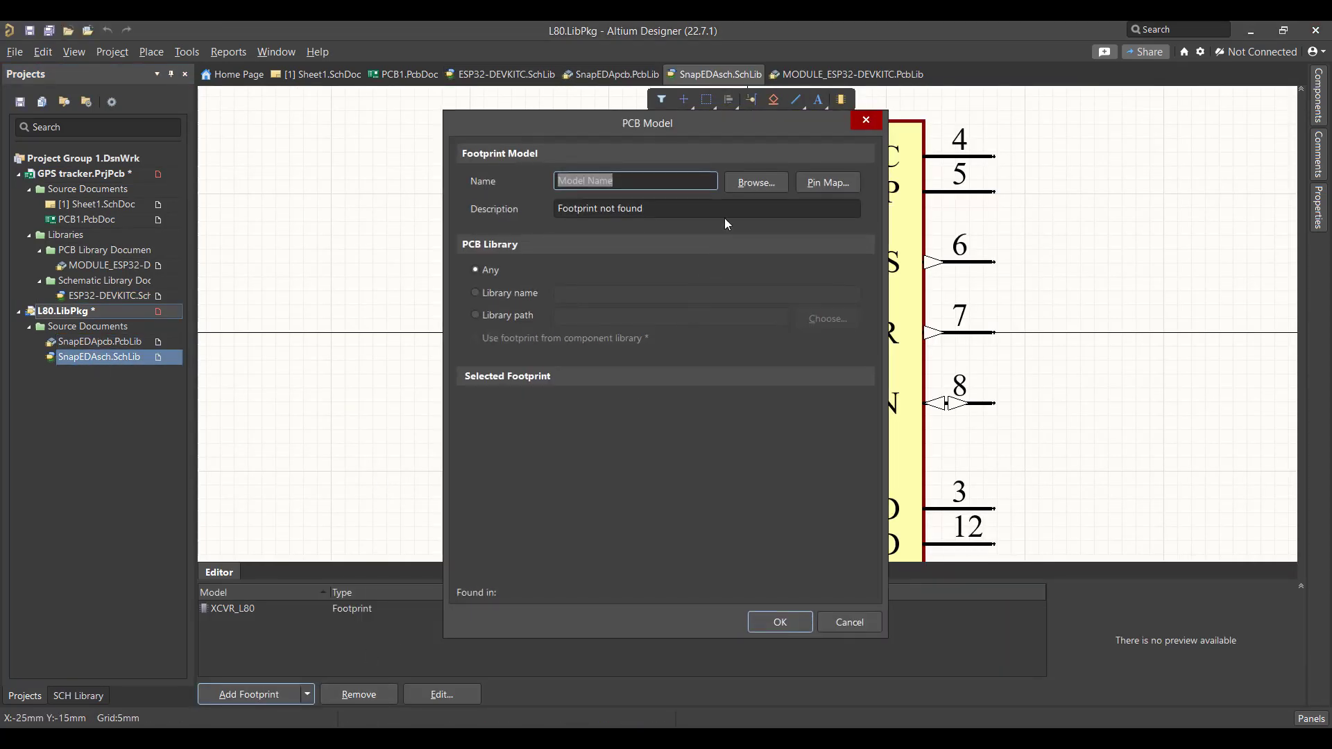
pyautogui.click(756, 184)
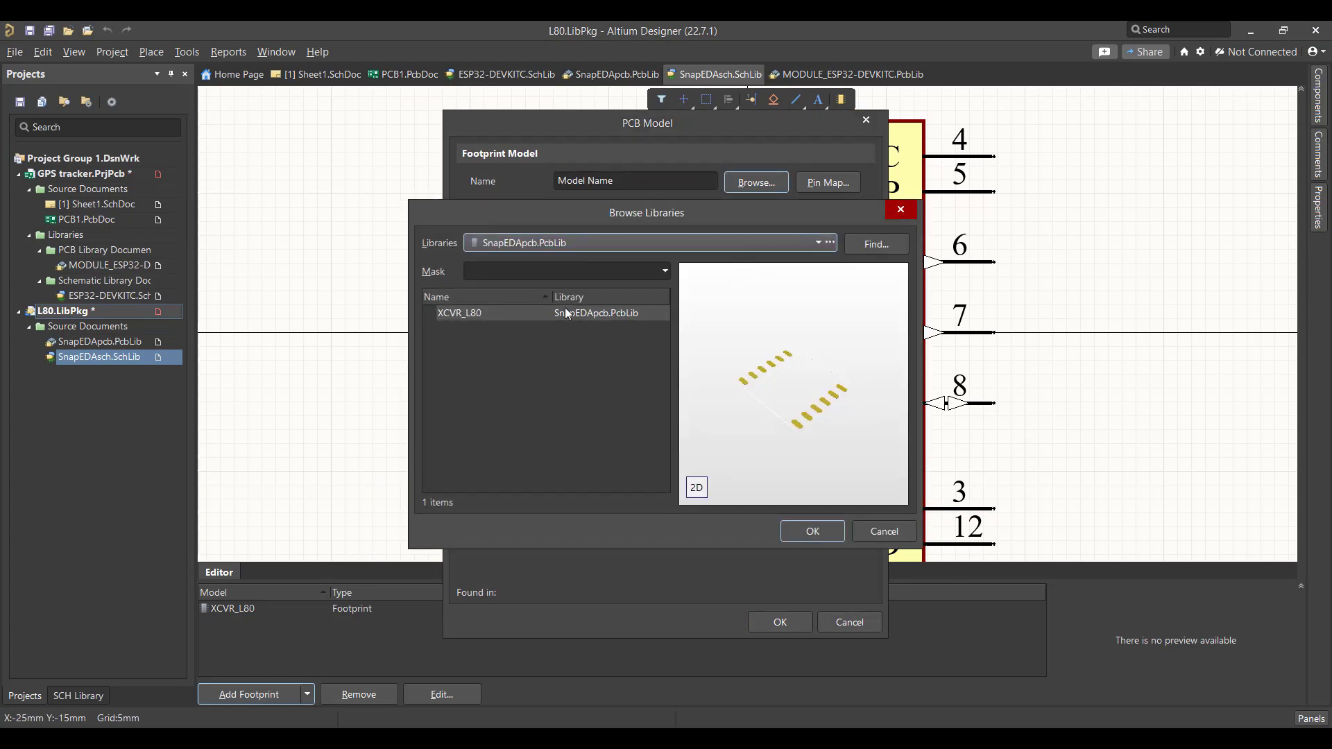
pyautogui.click(560, 313)
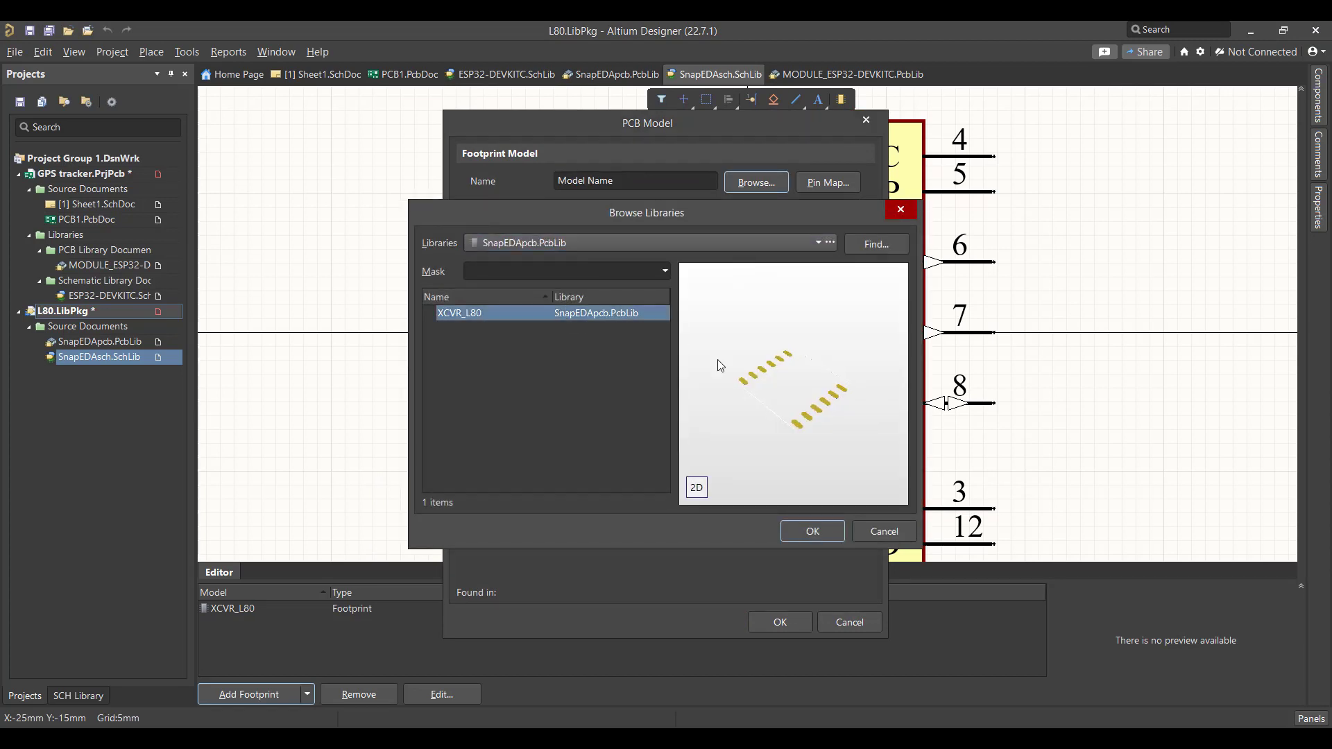
pyautogui.click(812, 532)
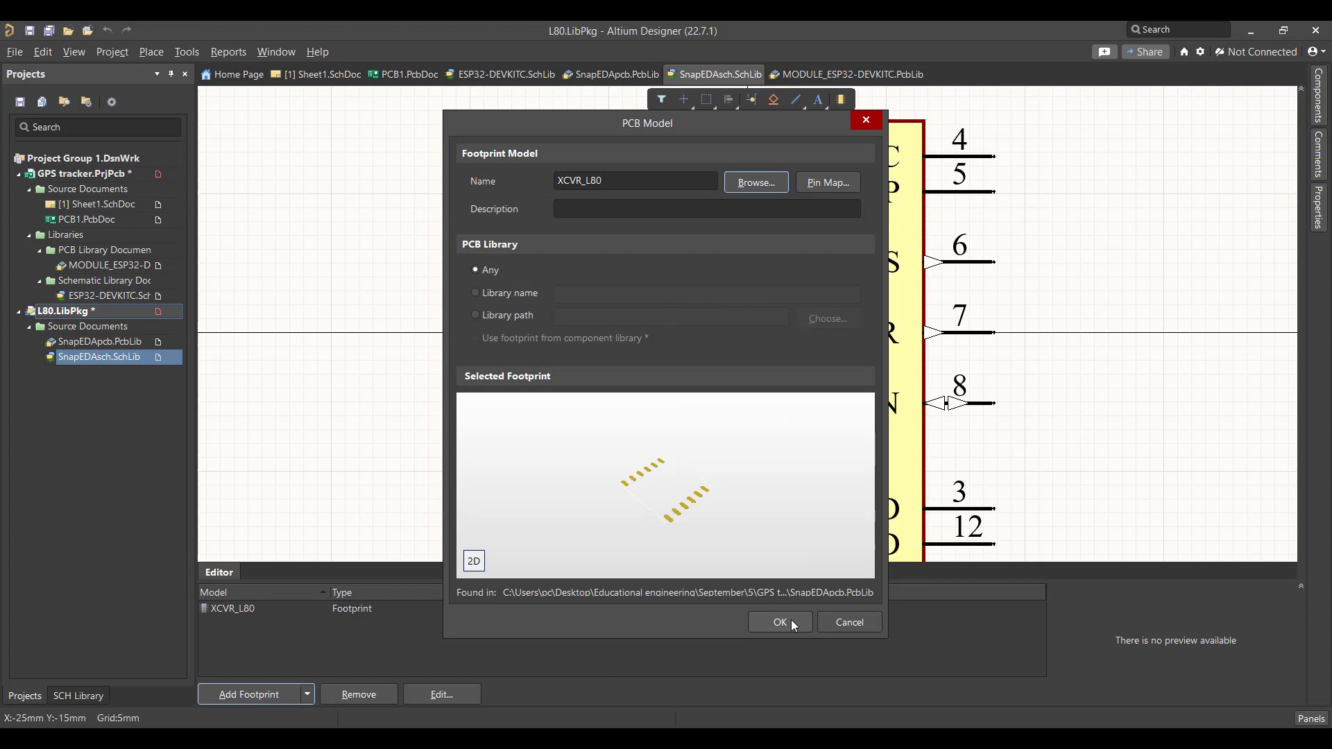
pyautogui.click(792, 623)
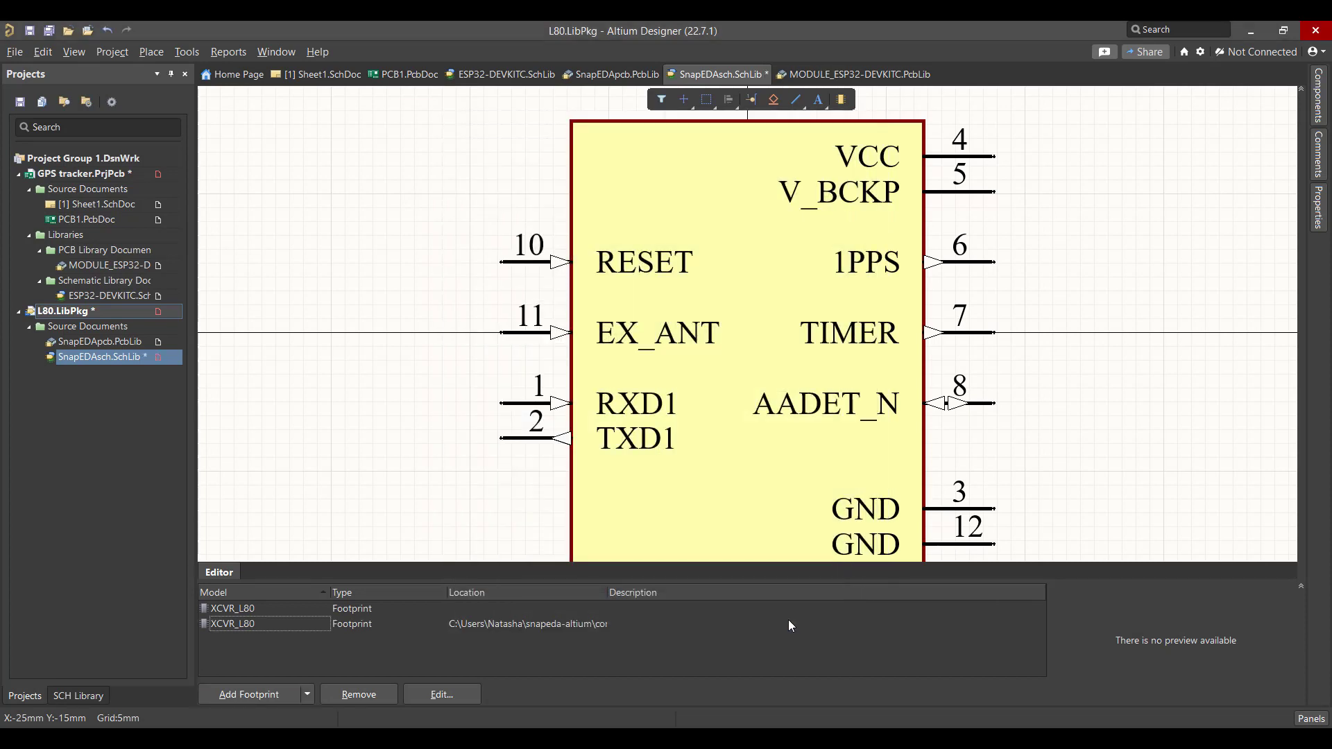
# Delete the L80 symbol's original XCVR_L80 footprint link, the one located in the snapeda-altium folder.
pyautogui.click(286, 622)
pyautogui.rightClick(276, 624)
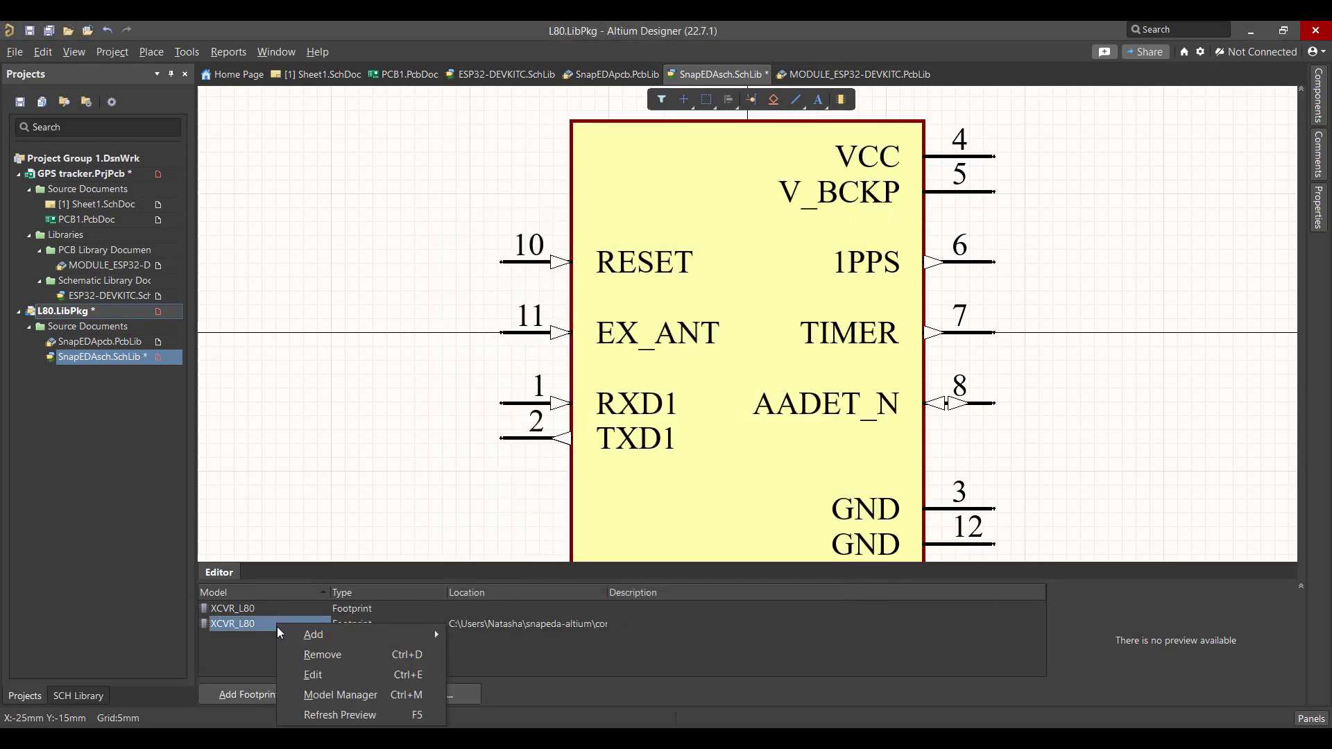
pyautogui.click(322, 654)
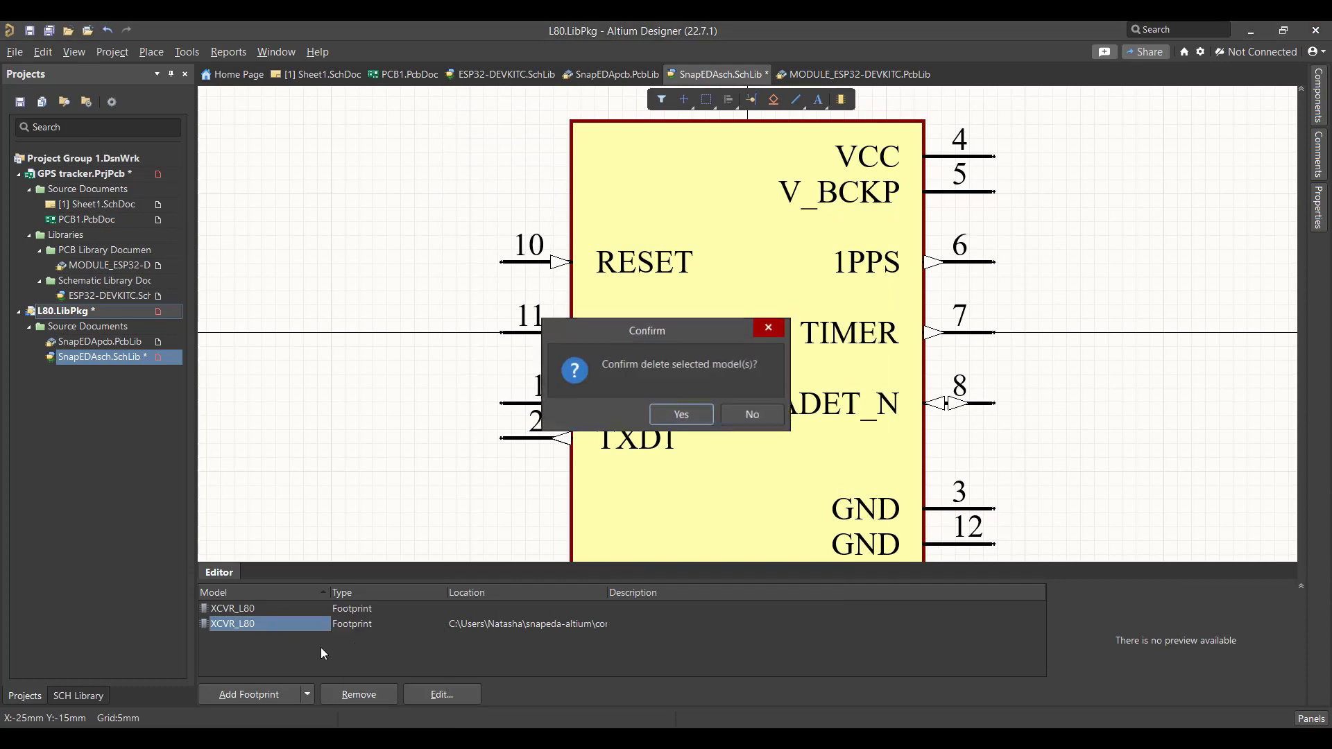
pyautogui.click(676, 413)
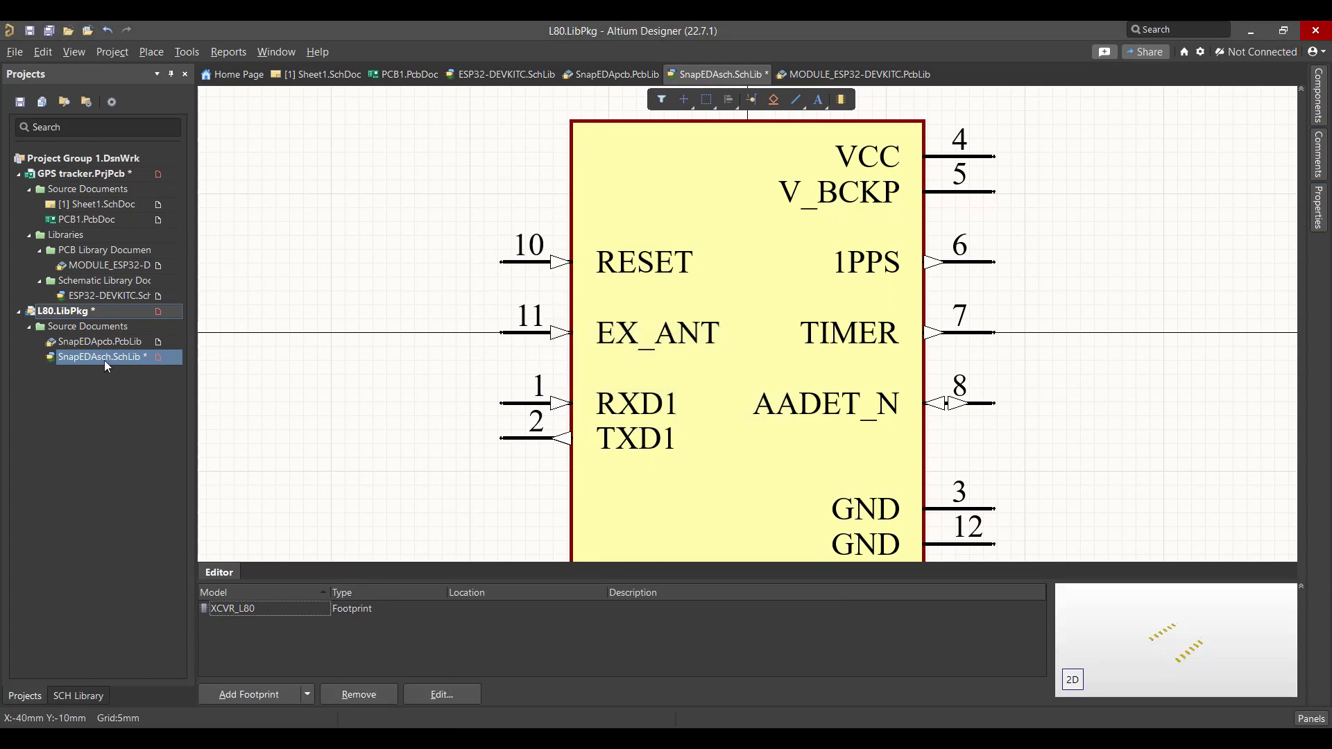
# Place the L80--3DModel-STEP-269445 file as a single 3D body beside the footprint in SnapEDApcb.PcbLib and show it in 3D.
pyautogui.click(123, 343)
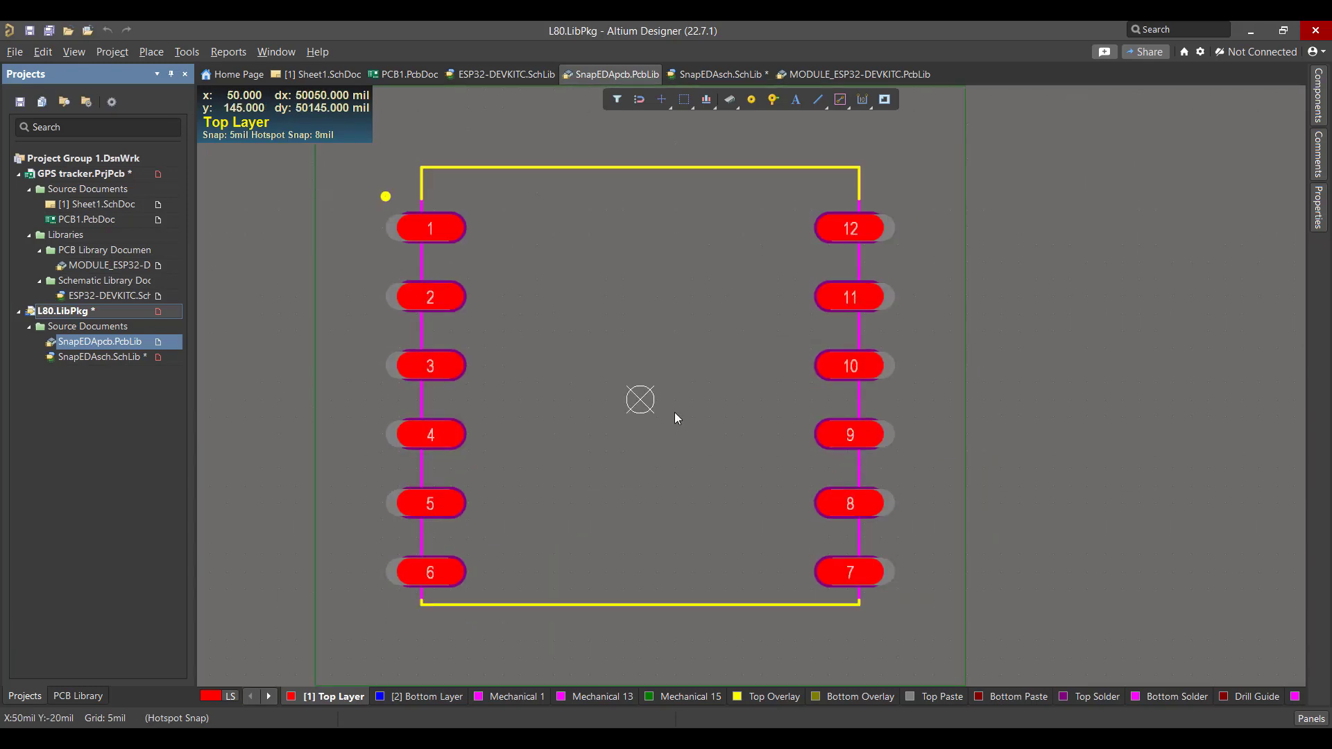
pyautogui.keyDown('ctrl'); pyautogui.scroll(-2, 675, 414); pyautogui.keyUp('ctrl')
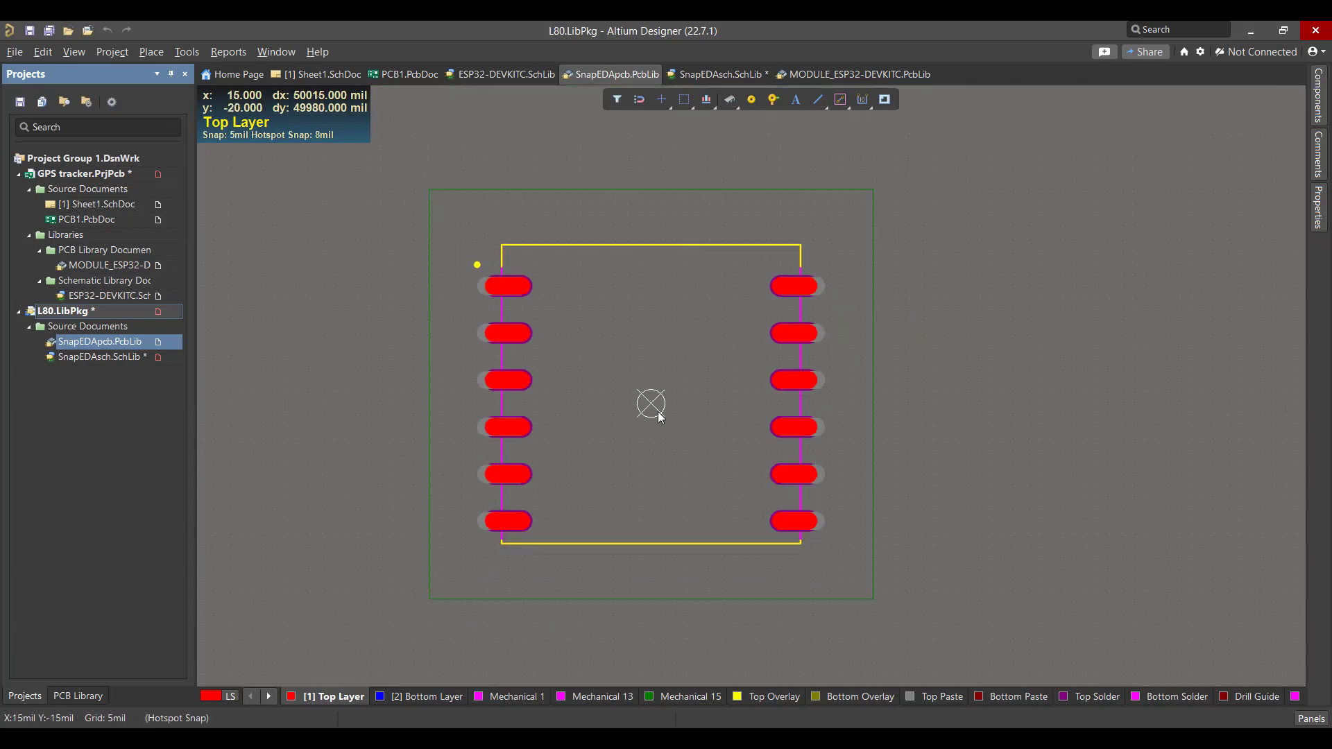
pyautogui.click(141, 54)
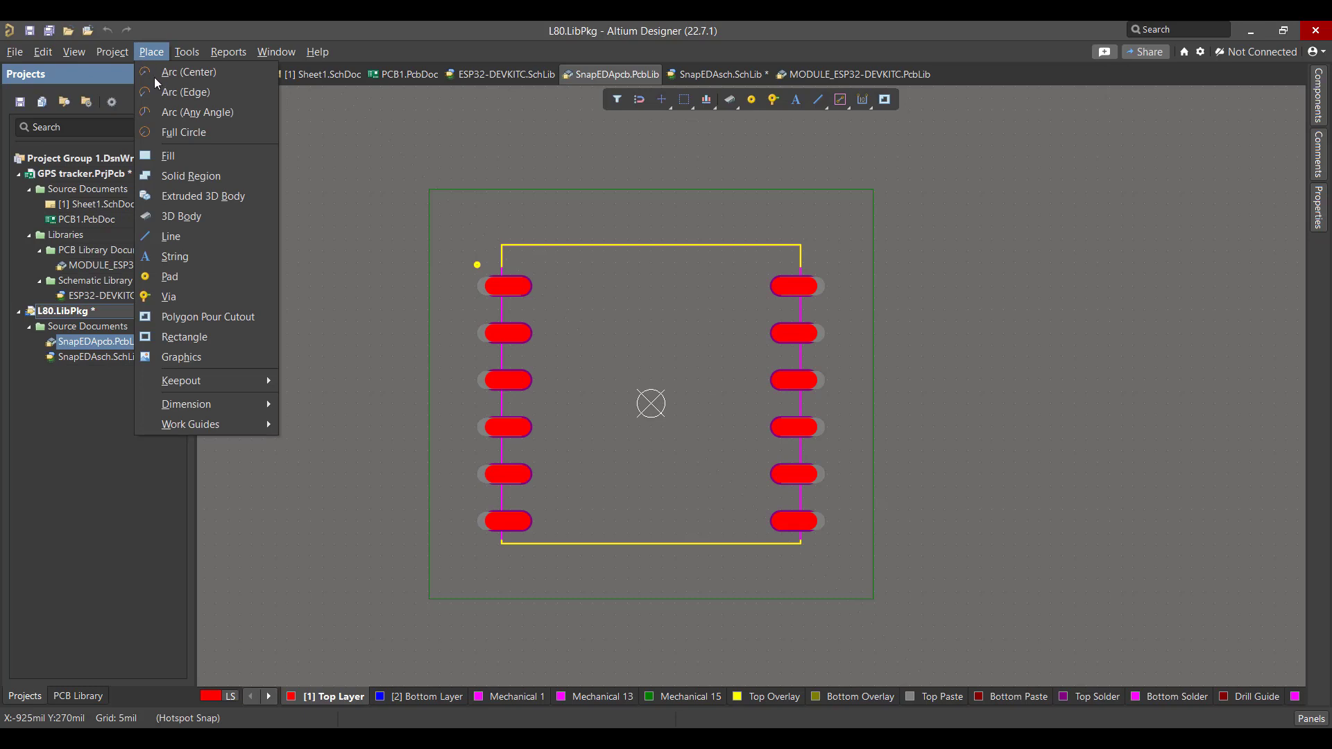
pyautogui.click(201, 217)
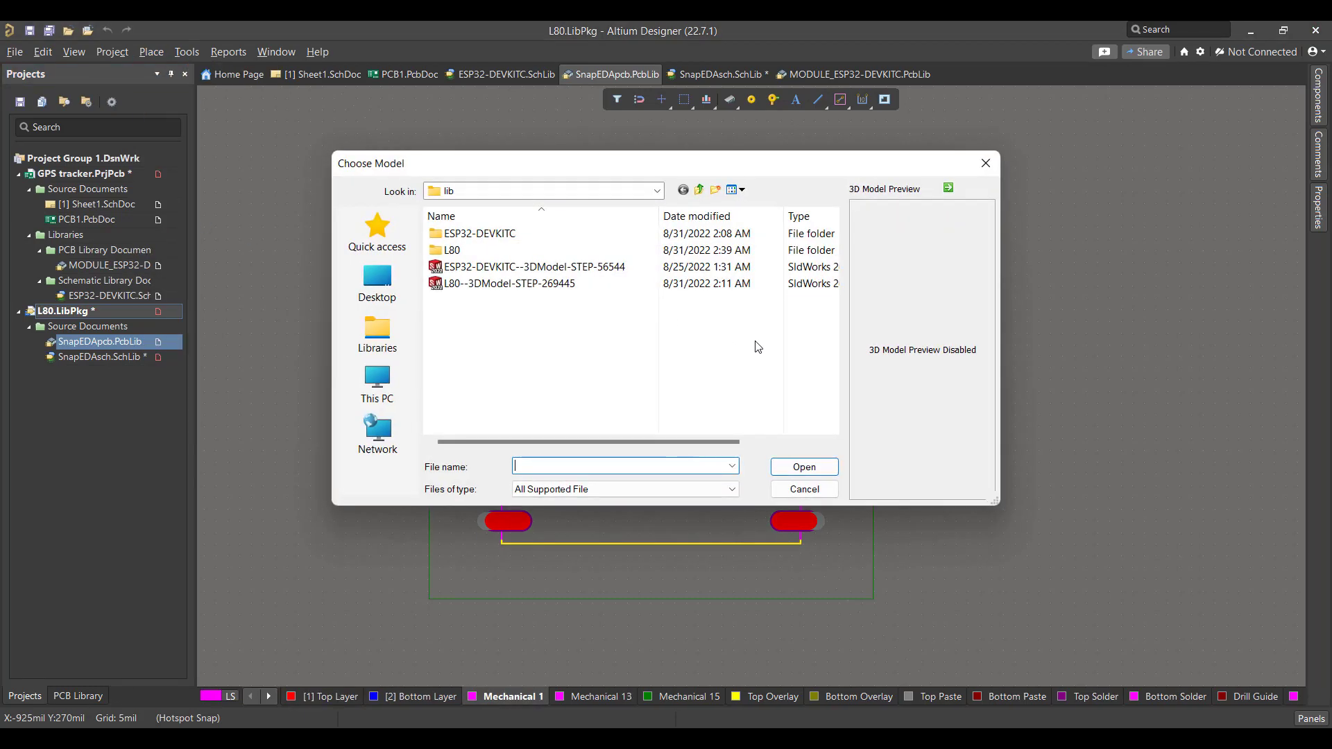
pyautogui.click(521, 284)
pyautogui.click(803, 467)
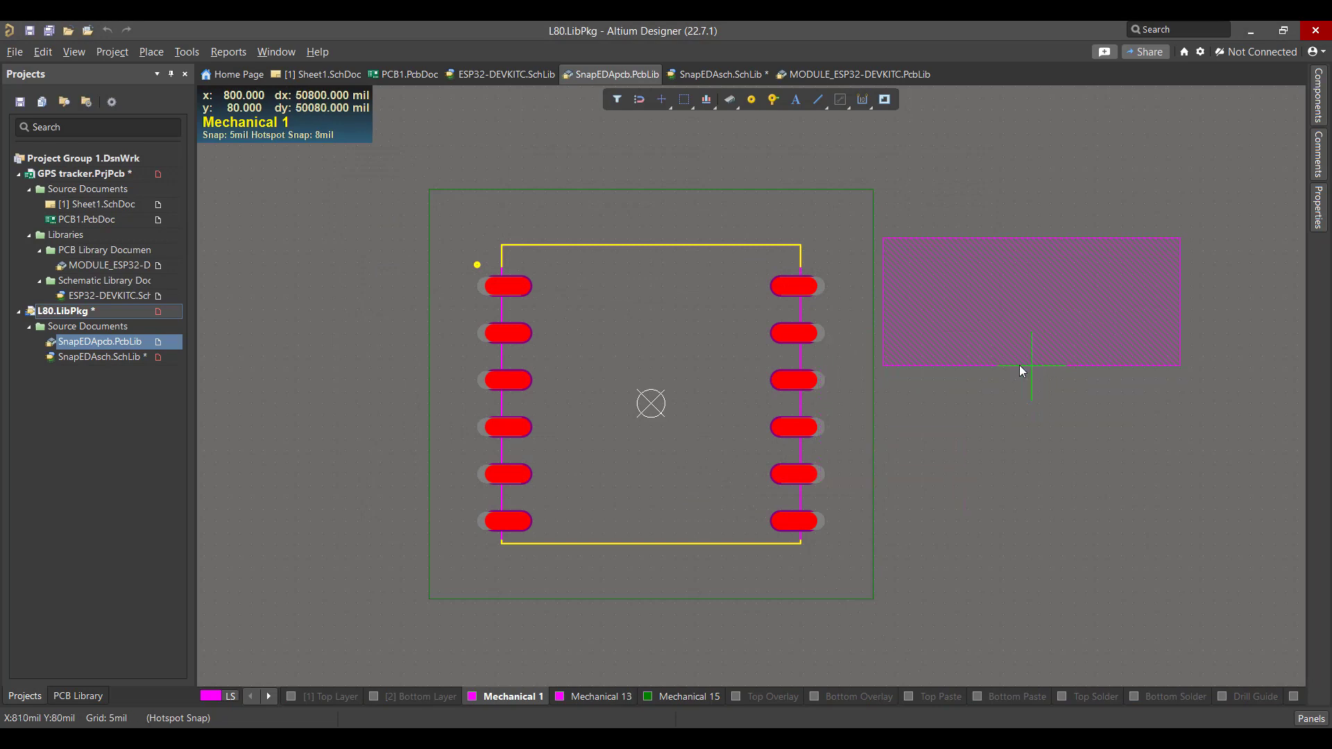
pyautogui.click(1000, 365)
pyautogui.click(996, 448)
pyautogui.press('Escape')
pyautogui.hotkey('ctrl', 'z')
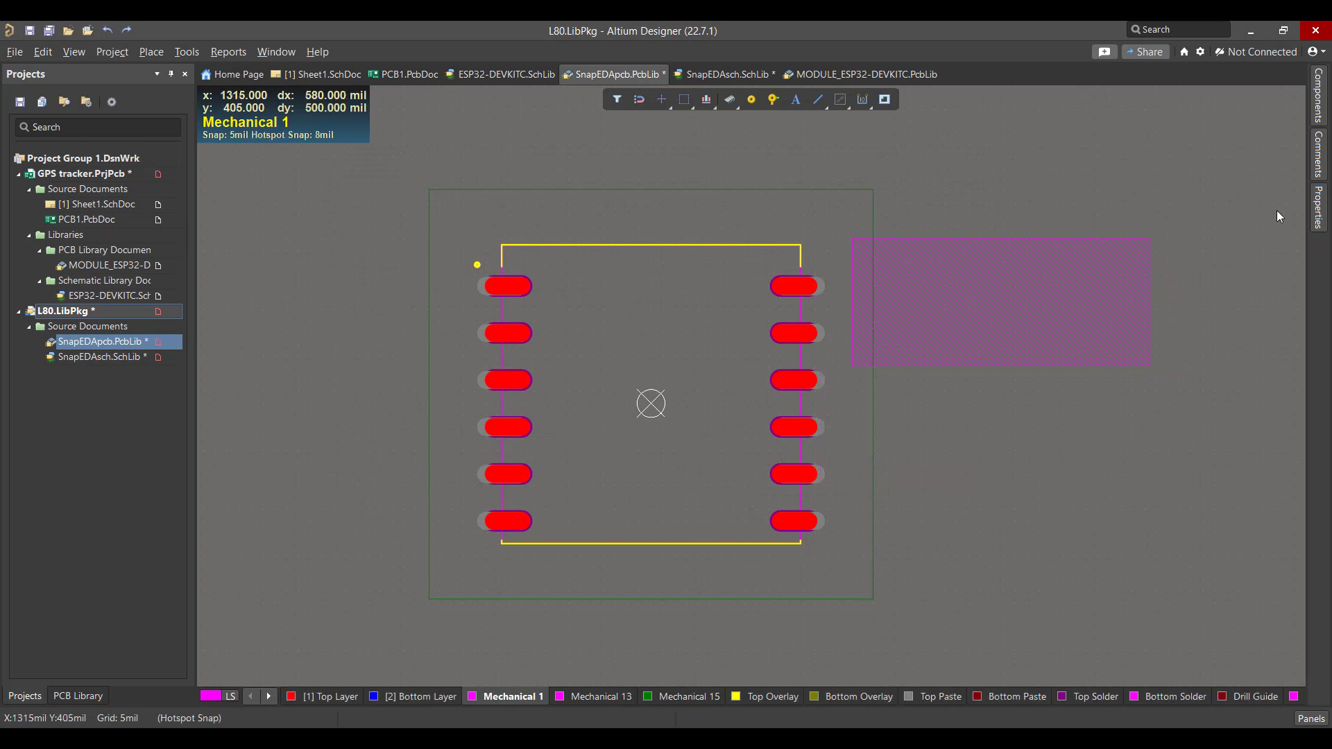
pyautogui.click(66, 53)
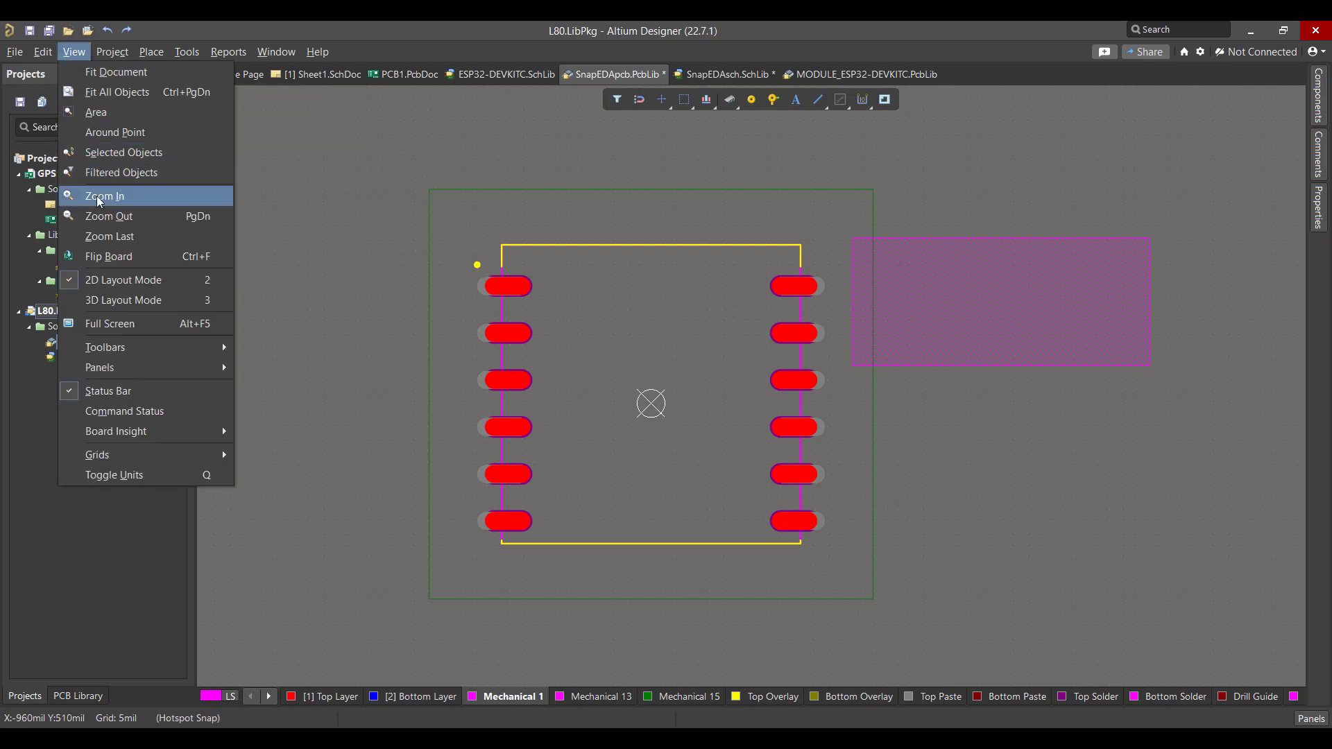
pyautogui.click(115, 300)
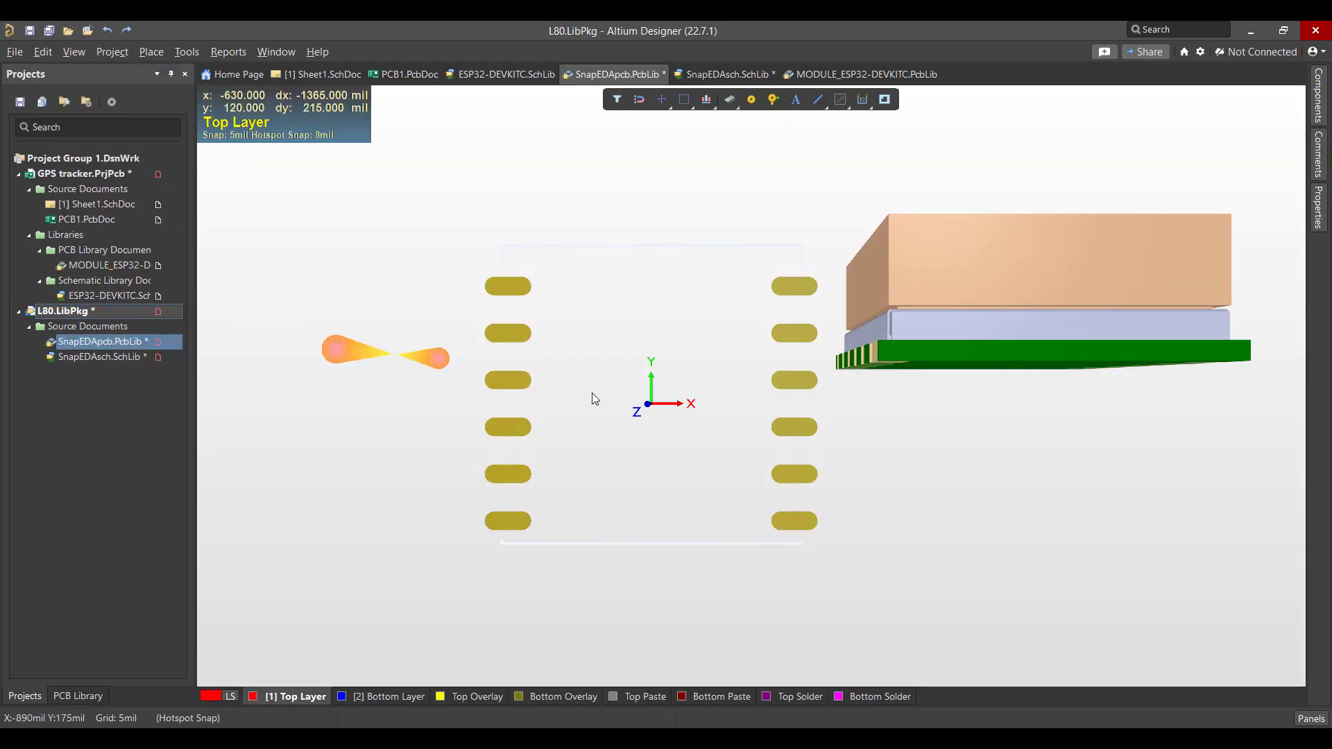
# Rotate the L80 3D body to 90° about X and 0° about Y, and move it onto the footprint's pads.
pyautogui.click(1067, 276)
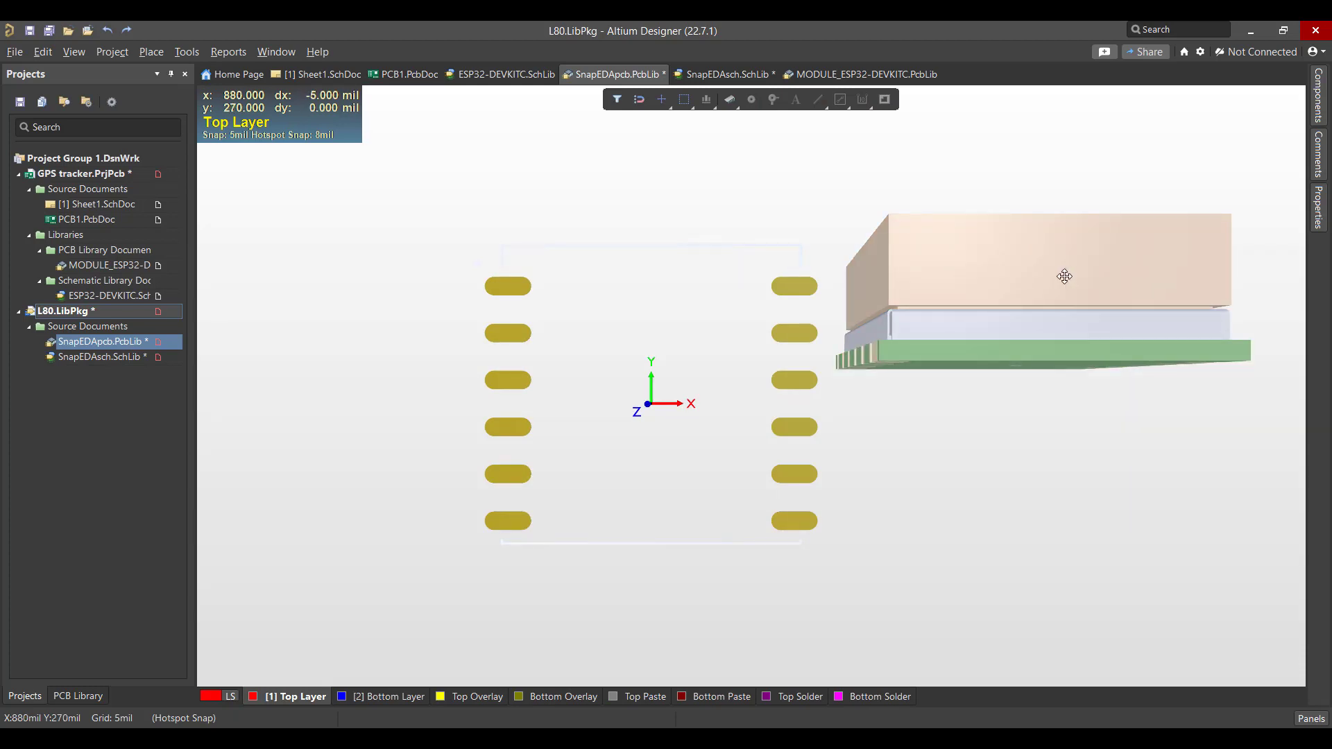
pyautogui.click(1316, 229)
pyautogui.click(1279, 449)
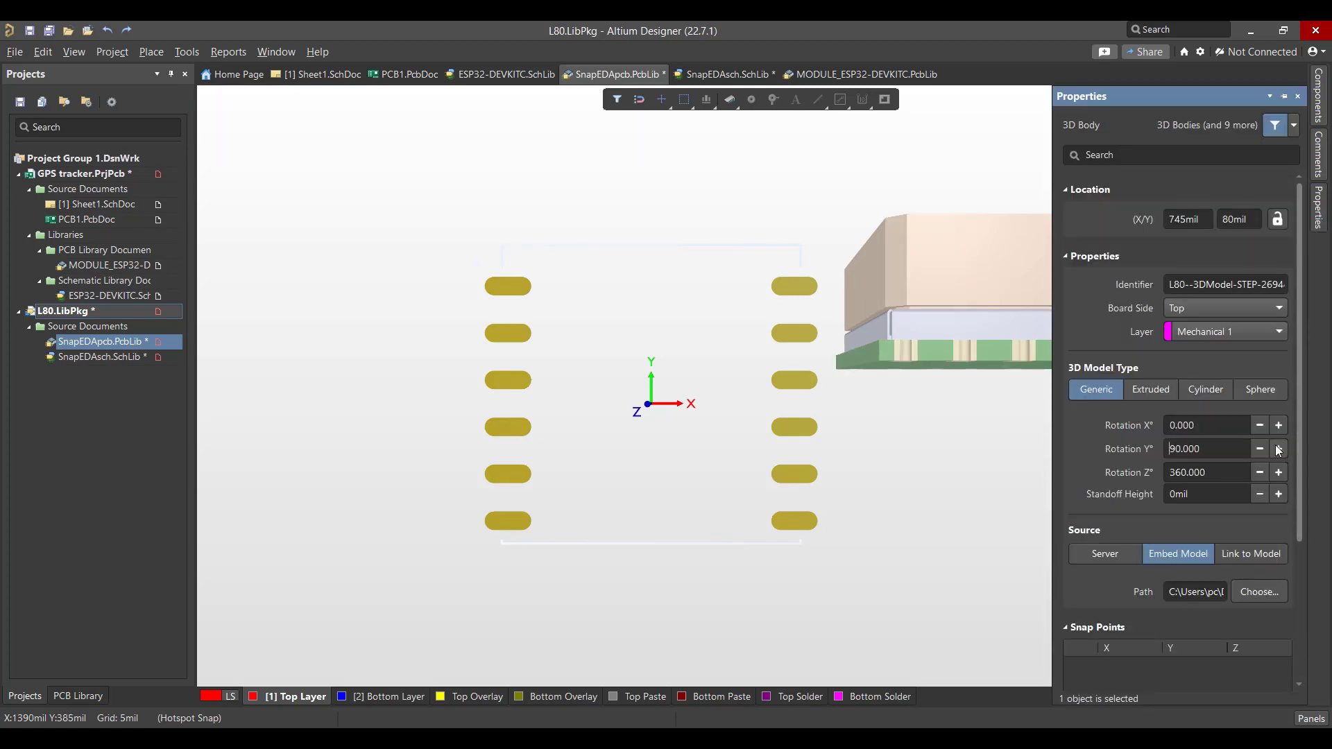
pyautogui.click(1278, 448)
pyautogui.click(1278, 425)
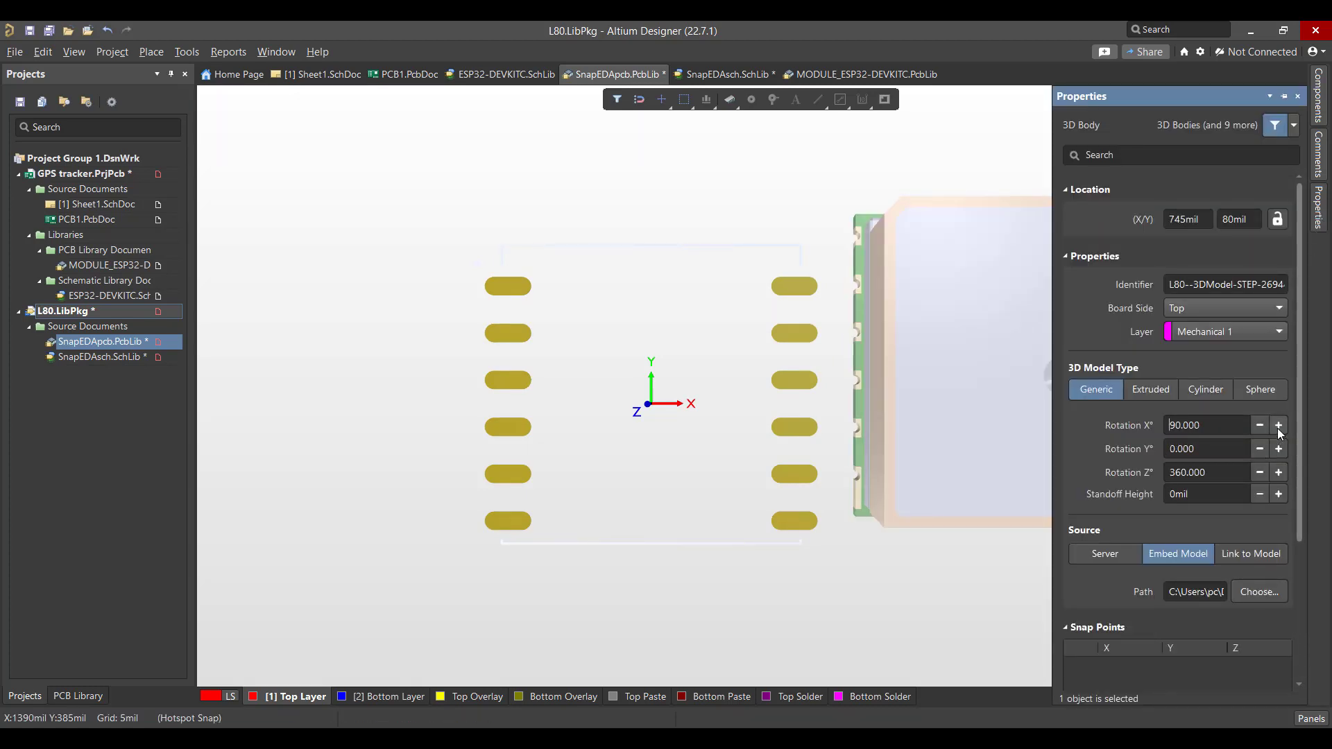
pyautogui.click(985, 576)
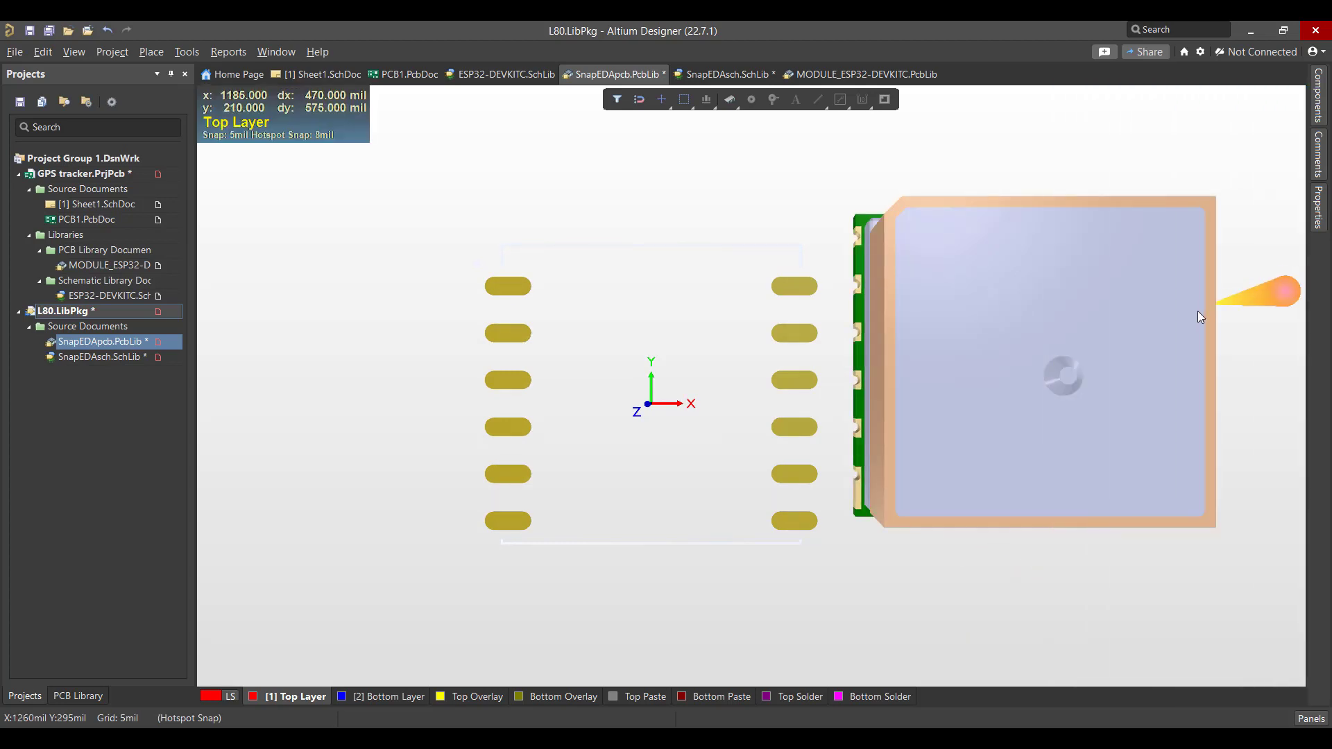
pyautogui.moveTo(1055, 406); pyautogui.dragTo(652, 413)
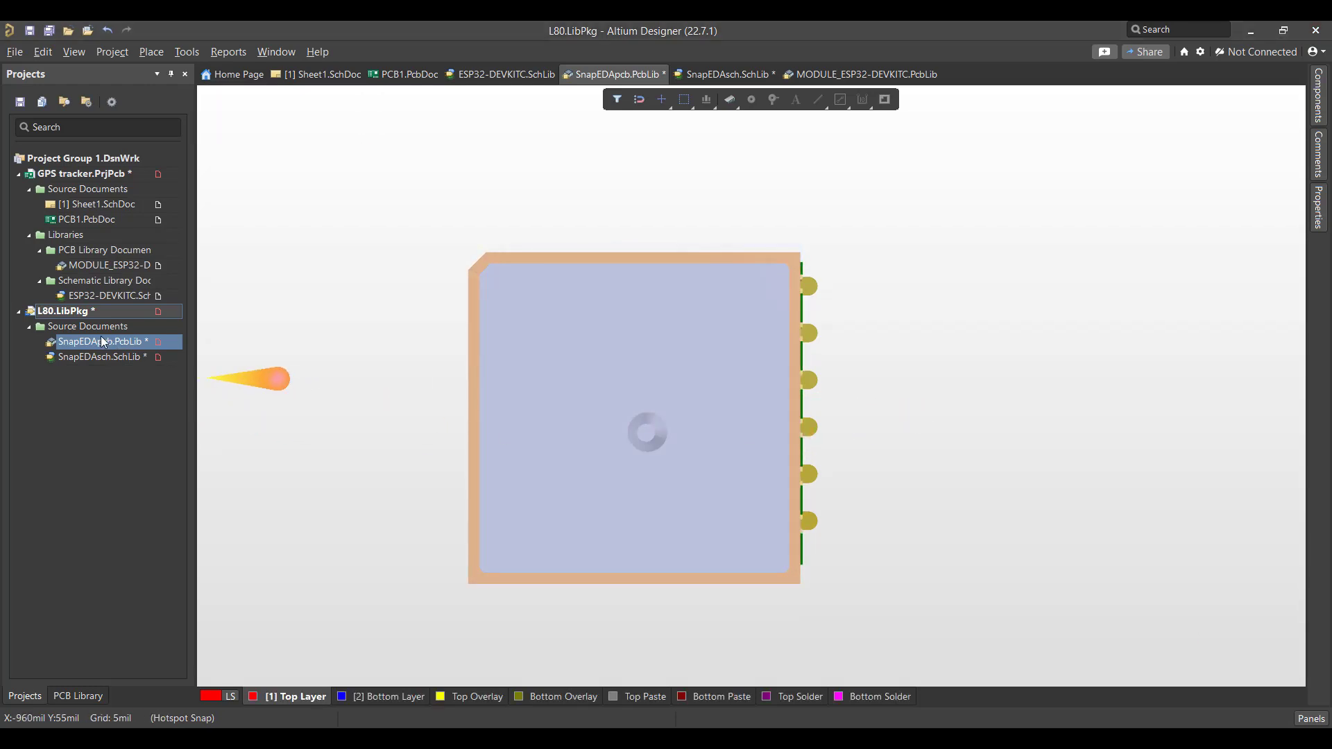
# Move SnapEDApcb.PcbLib and SnapEDAsch.SchLib into the GPS tracker project's library folders and close the L80.LibPkg project.
pyautogui.moveTo(99, 344); pyautogui.dragTo(99, 267)
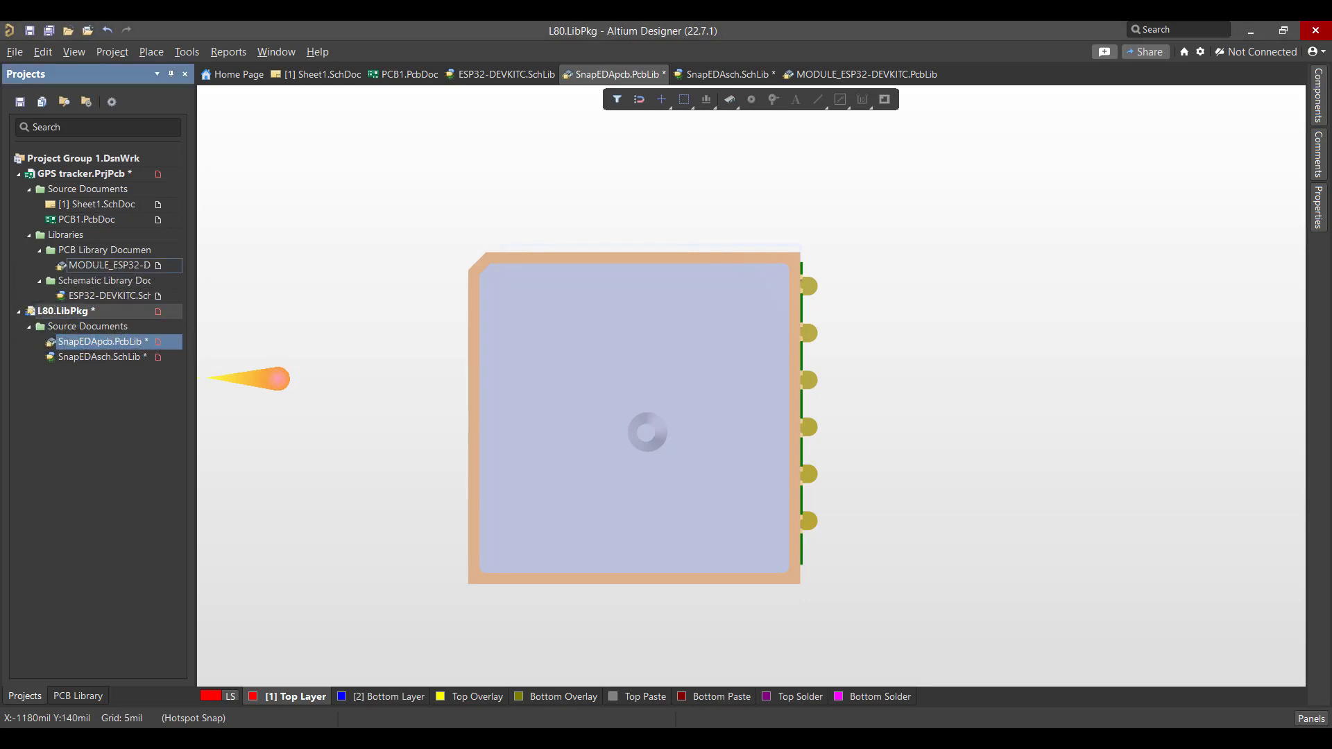
pyautogui.click(94, 360)
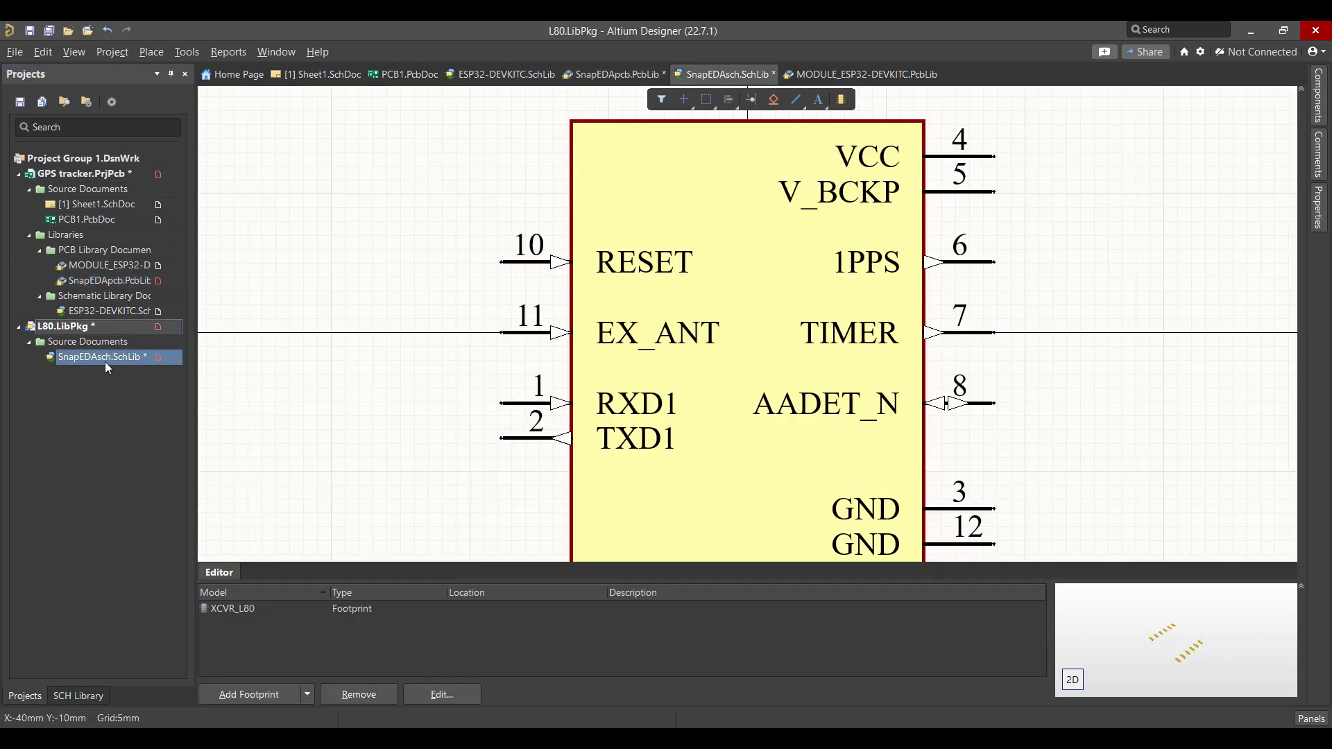
pyautogui.moveTo(101, 358); pyautogui.dragTo(97, 298)
pyautogui.rightClick(59, 342)
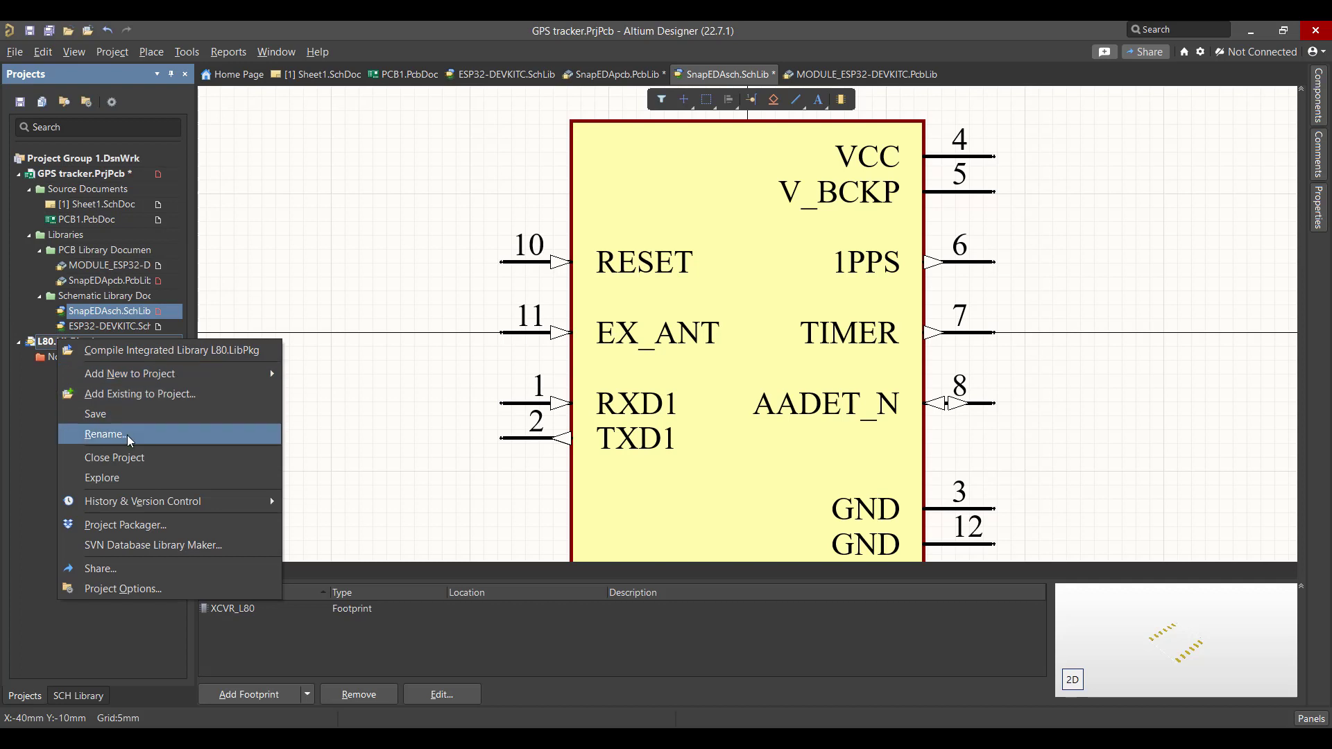
pyautogui.click(128, 458)
pyautogui.click(706, 438)
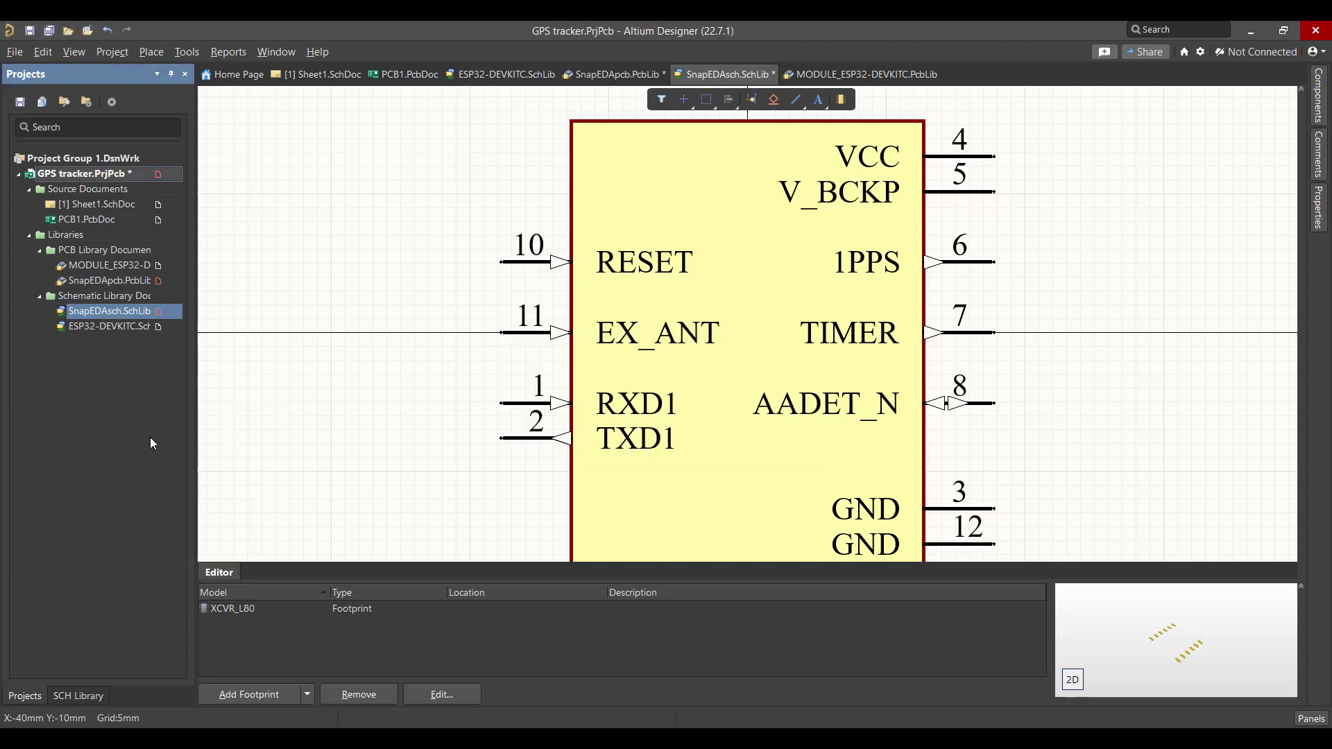
# Place the ESP32-DEVKITC component from ESP32-DEVKITC.SchLib in the upper left area of the Sheet1.SchDoc schematic.
pyautogui.doubleClick(90, 206)
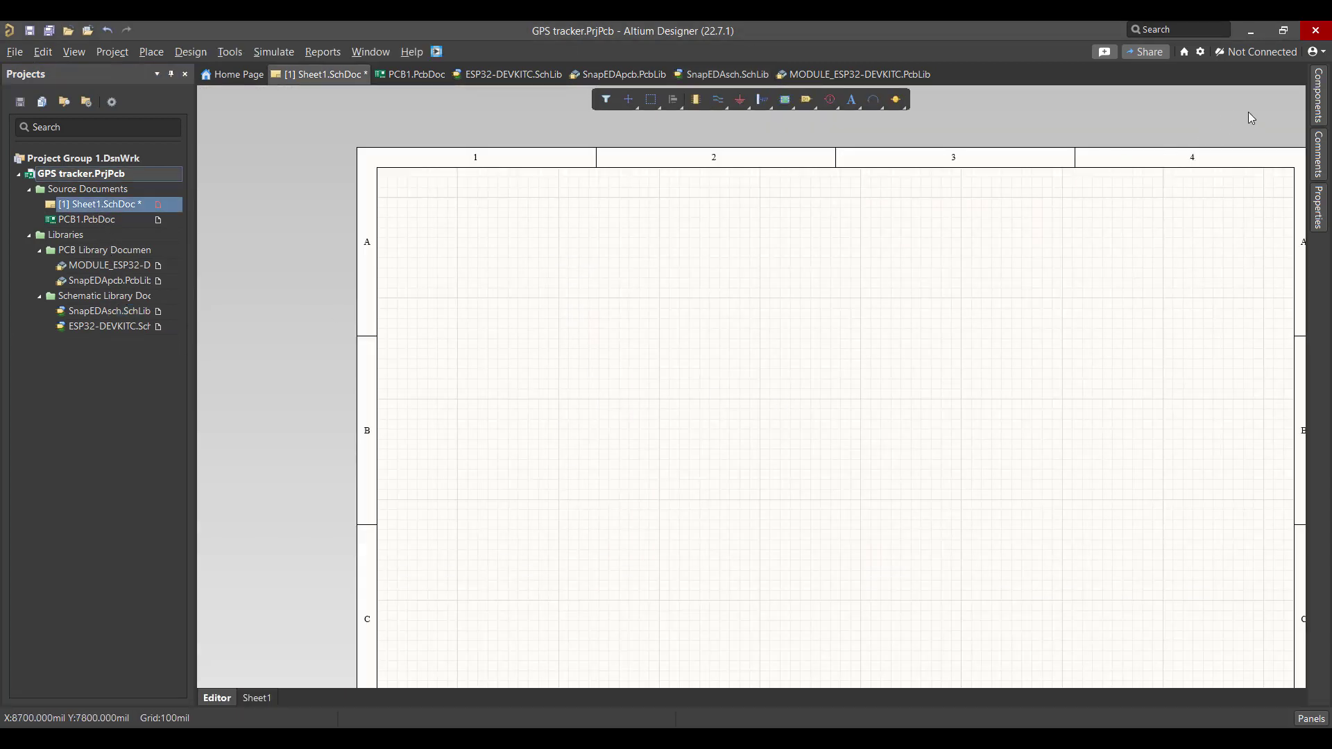
pyautogui.click(1316, 104)
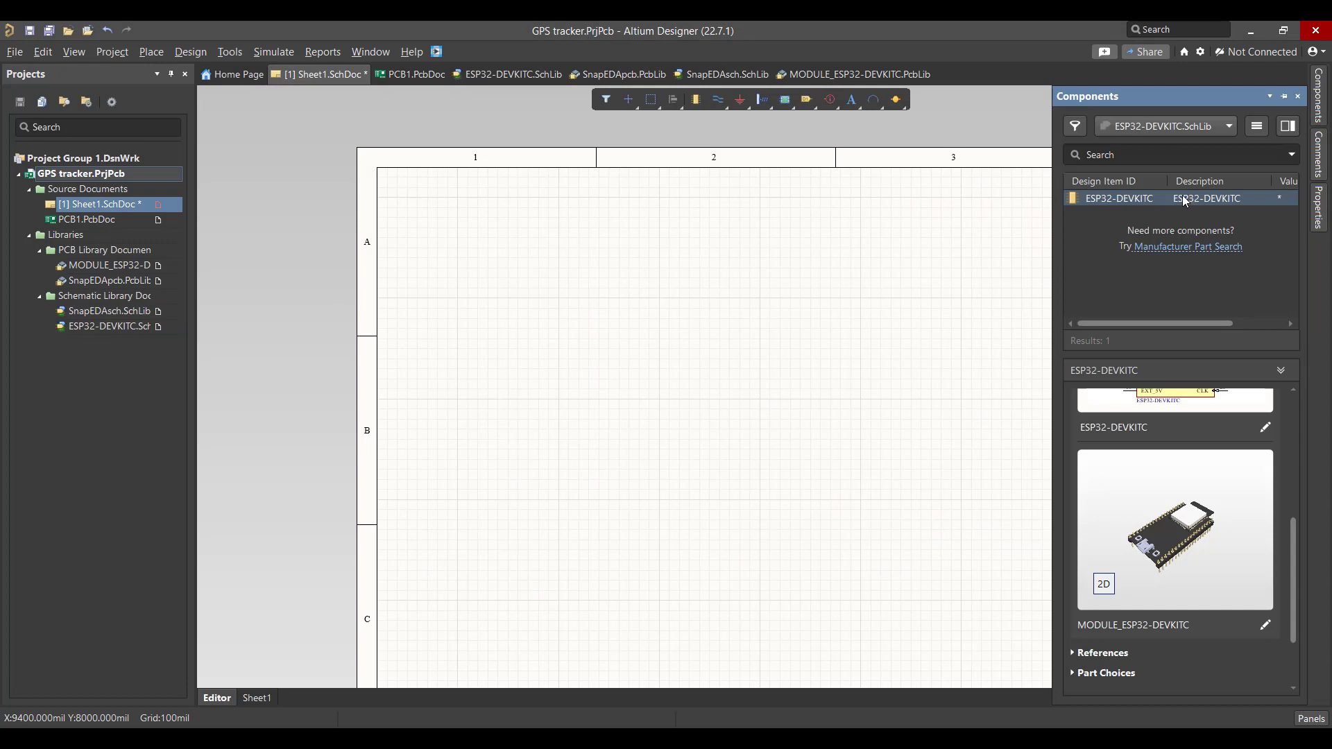
pyautogui.moveTo(1182, 201); pyautogui.dragTo(597, 321)
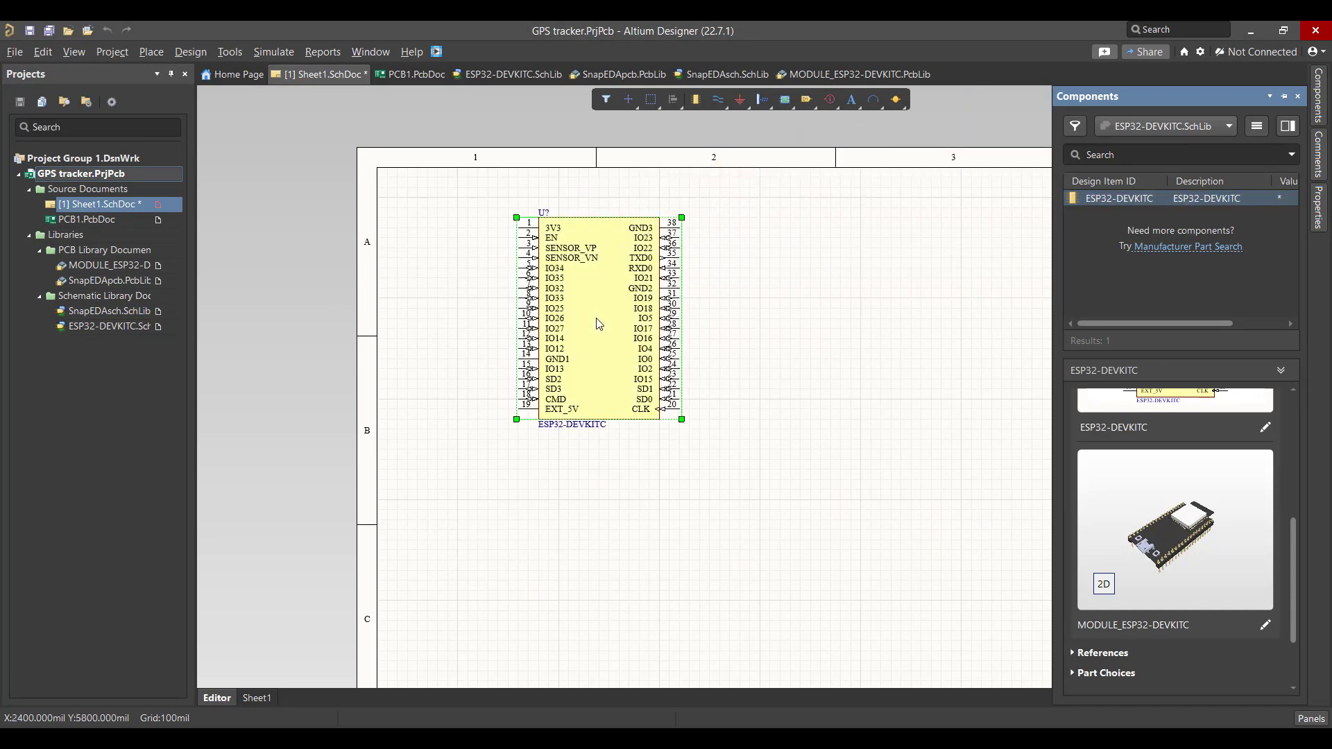
# Place the L80 component from SnapEDAsch.SchLib to the right of the ESP32-DEVKITC symbol on the schematic.
pyautogui.click(1321, 87)
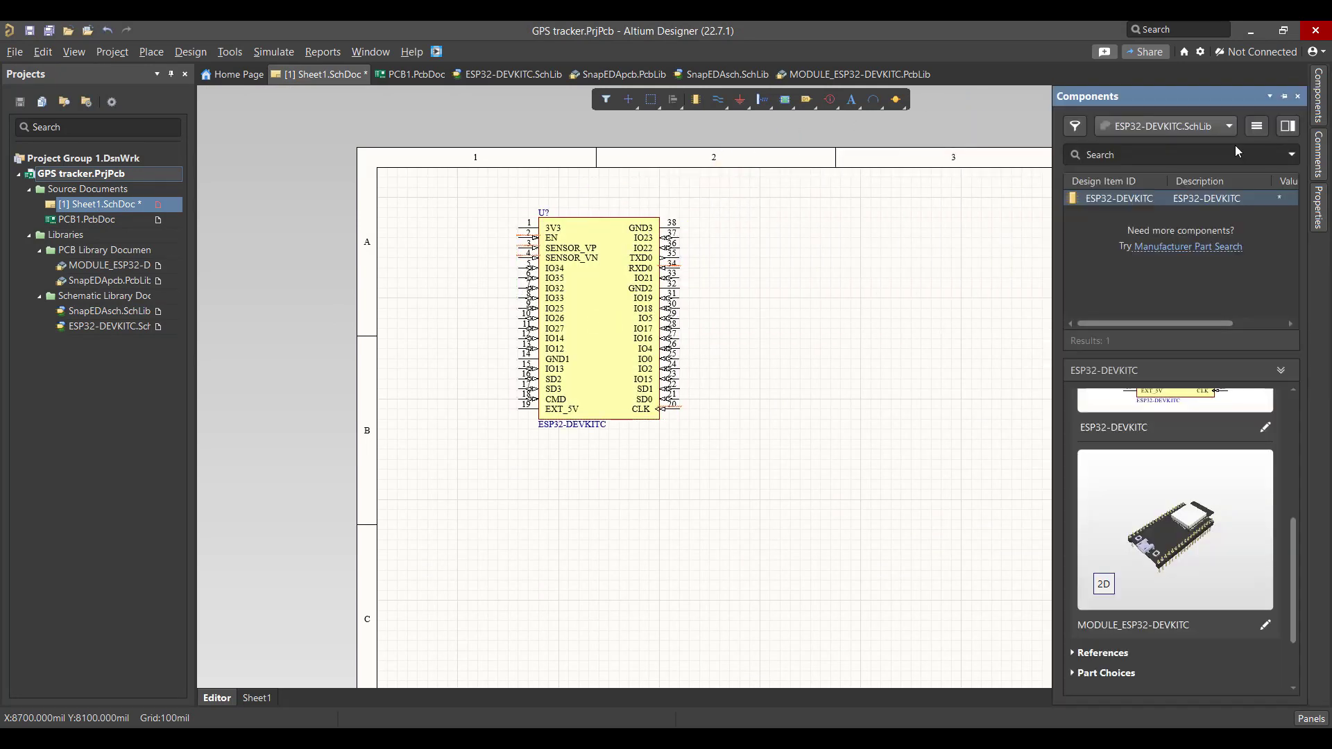
pyautogui.click(1132, 126)
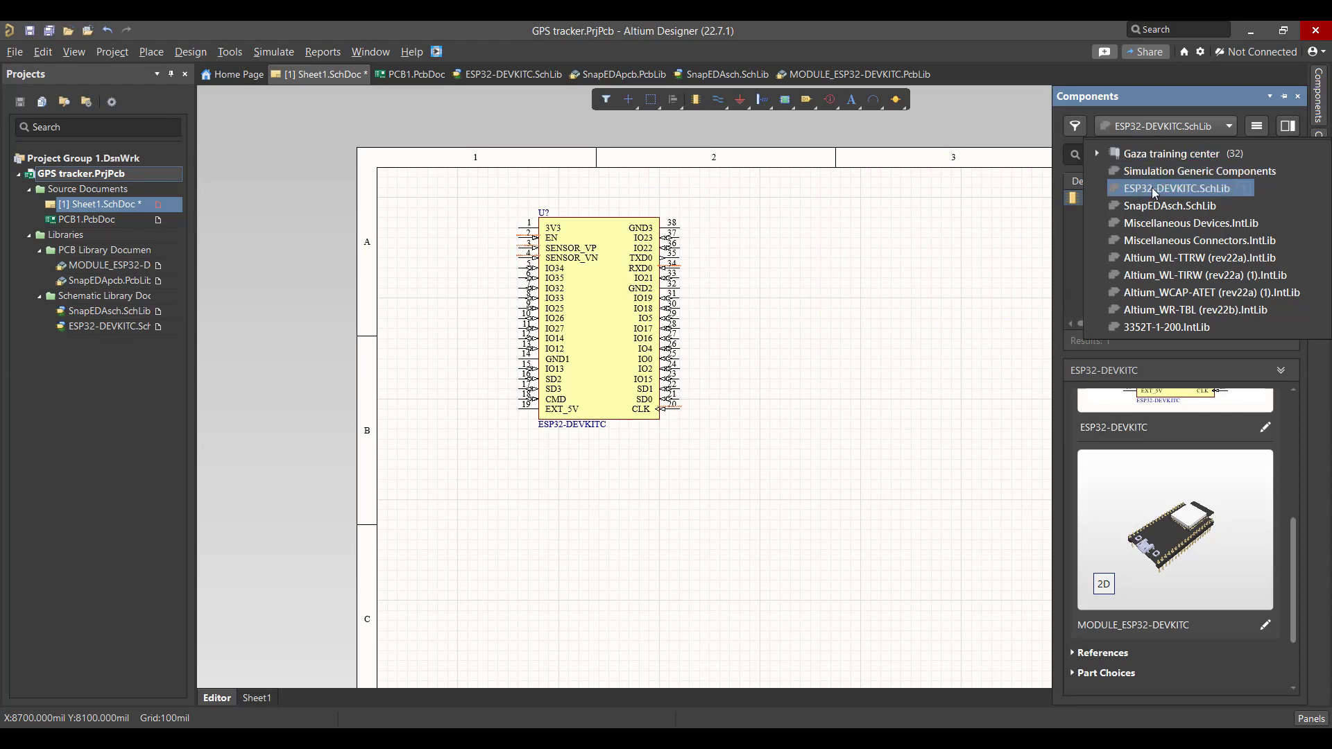
pyautogui.click(1169, 205)
pyautogui.moveTo(1160, 201); pyautogui.dragTo(868, 314)
pyautogui.click(871, 407)
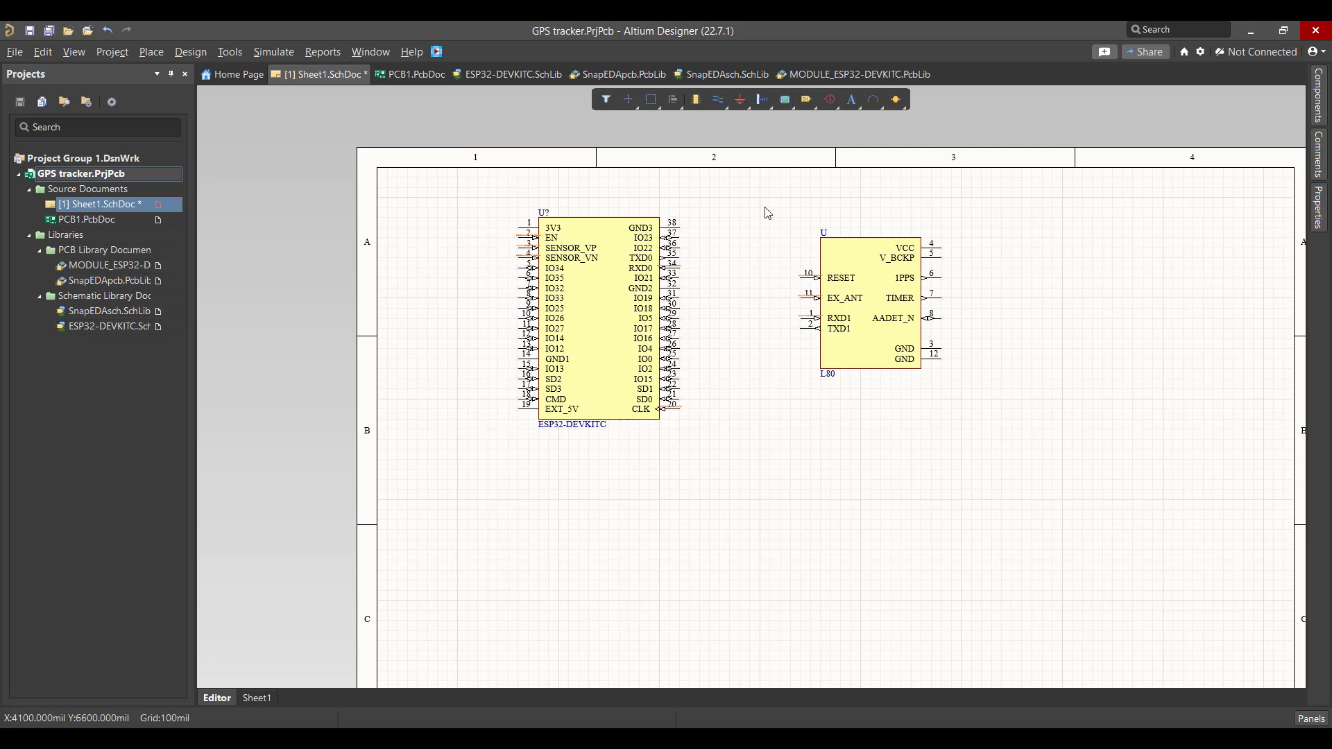
# Wire the L80's RXD1 pin to the ESP32's TXD0 pin and its TXD1 pin to RXD0.
pyautogui.click(717, 102)
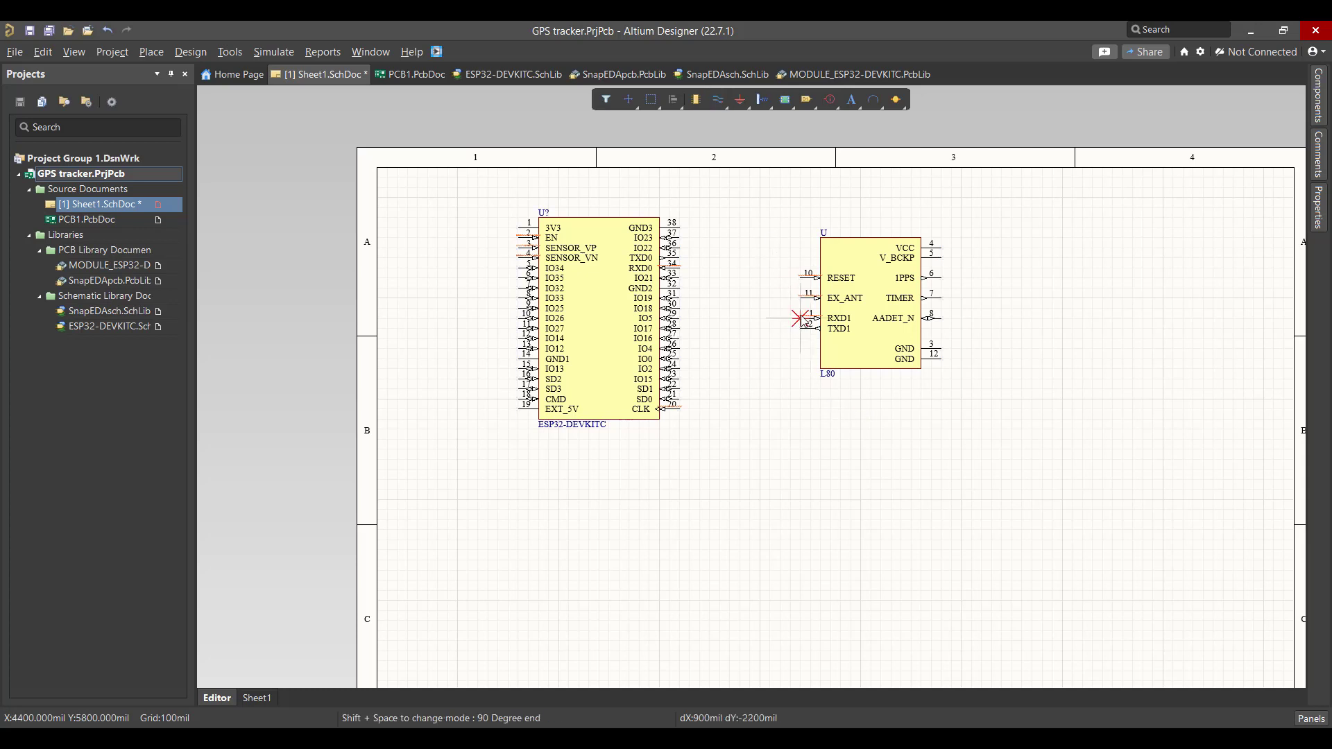
pyautogui.click(802, 318)
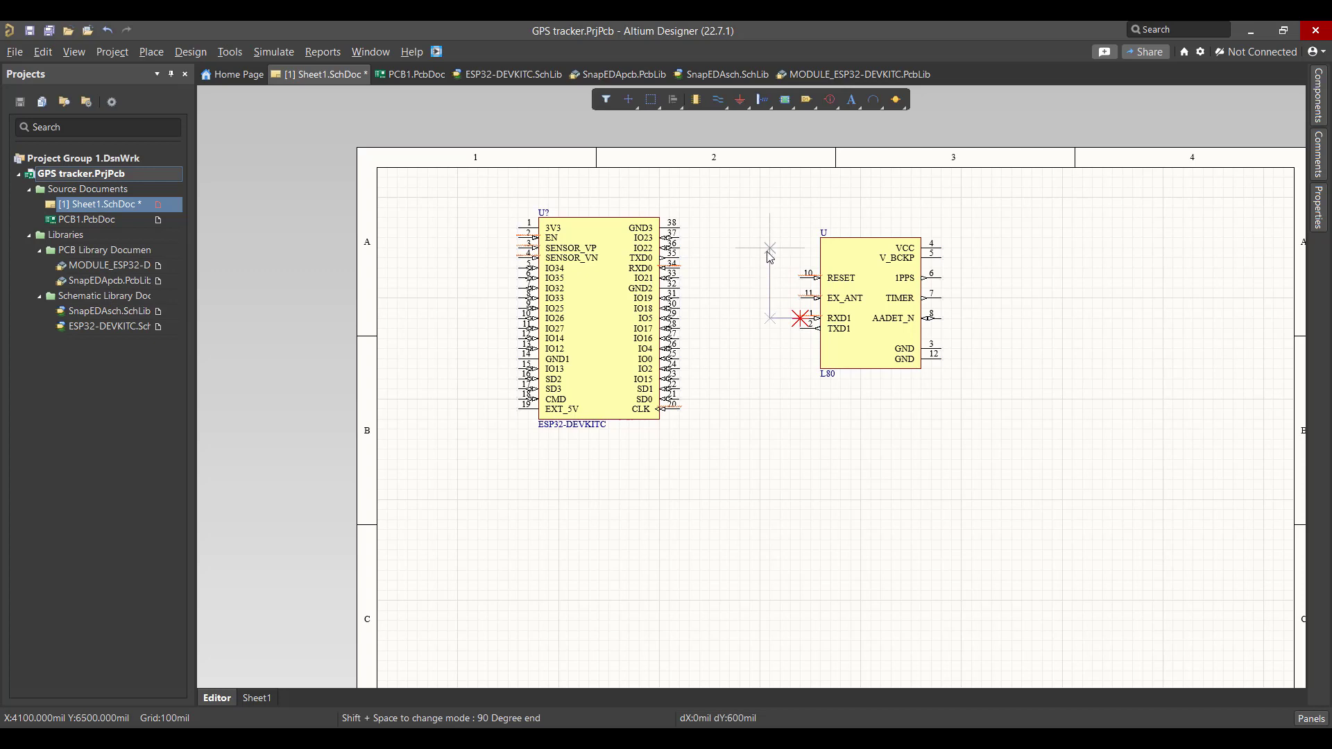
pyautogui.click(680, 258)
pyautogui.click(805, 328)
pyautogui.press('space')
pyautogui.click(750, 271)
pyautogui.click(681, 270)
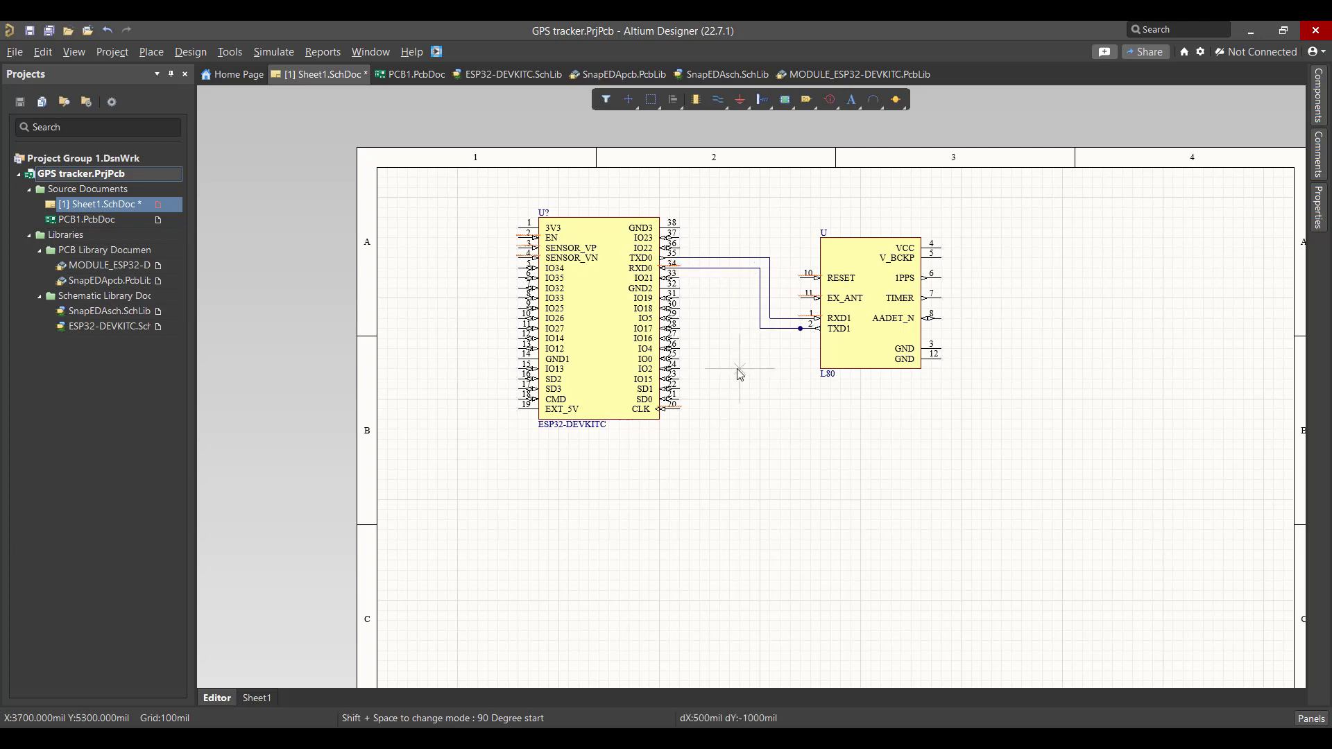
# Place GND power ports at the L80's pin 12 and beside the ESP32, and wire the ESP32's GND3 pin to its port.
pyautogui.click(740, 100)
pyautogui.click(942, 368)
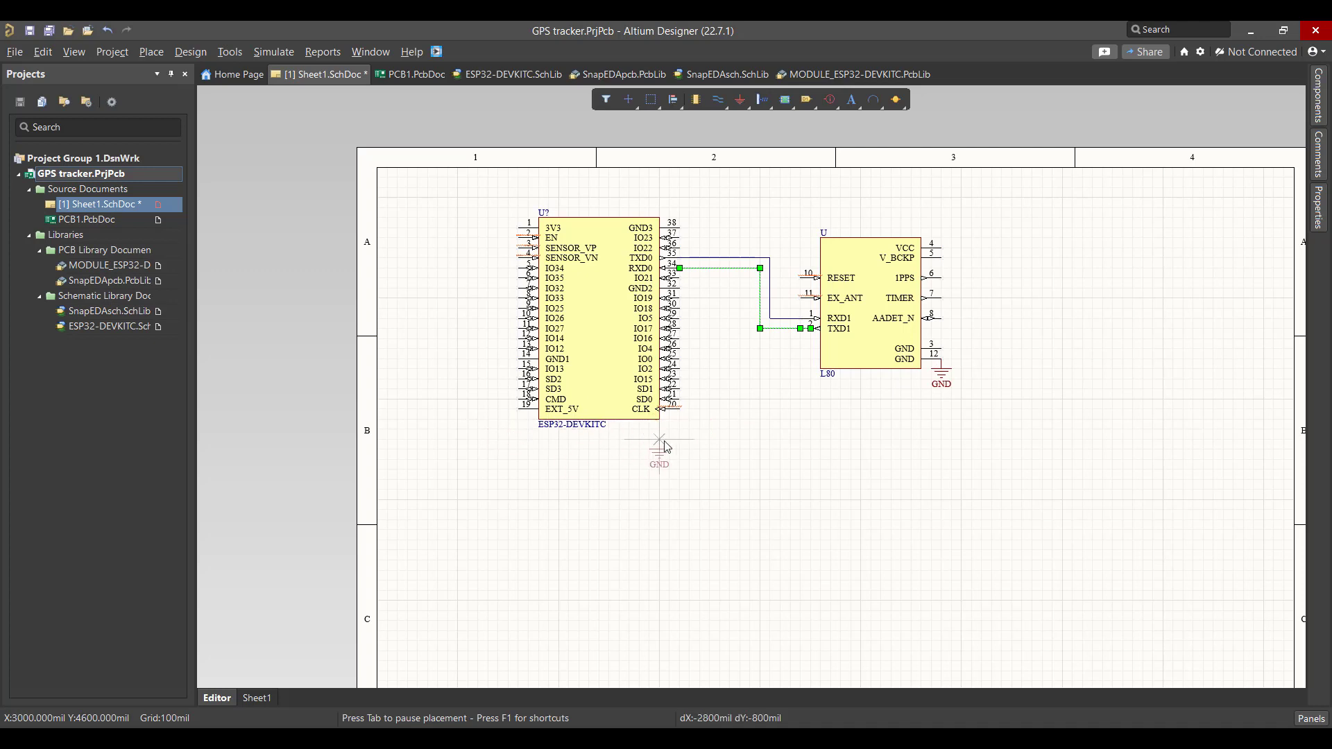
pyautogui.click(709, 230)
pyautogui.press('Escape')
pyautogui.hotkey('ctrl', 'w')
pyautogui.click(680, 227)
pyautogui.click(709, 227)
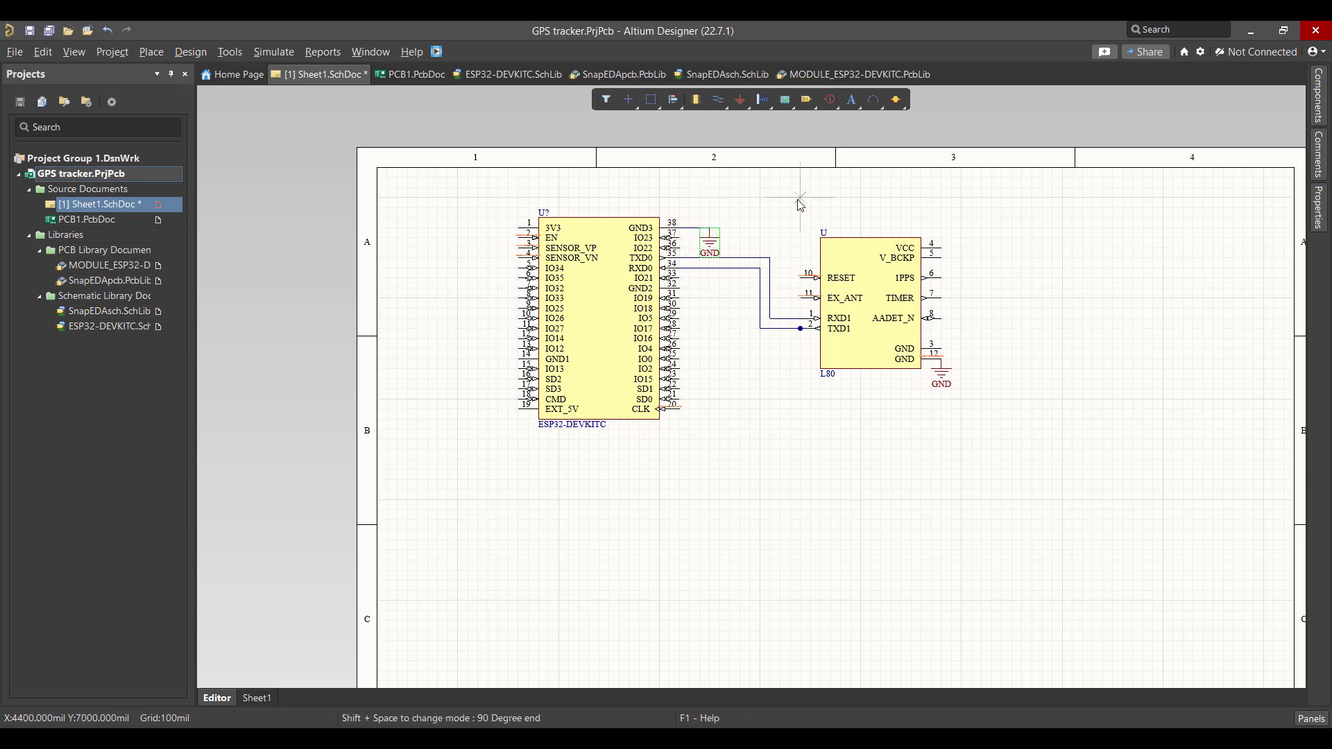
# Place VCC power ports on the L80's VCC pin and the ESP32's 3V3 pin.
pyautogui.rightClick(740, 100)
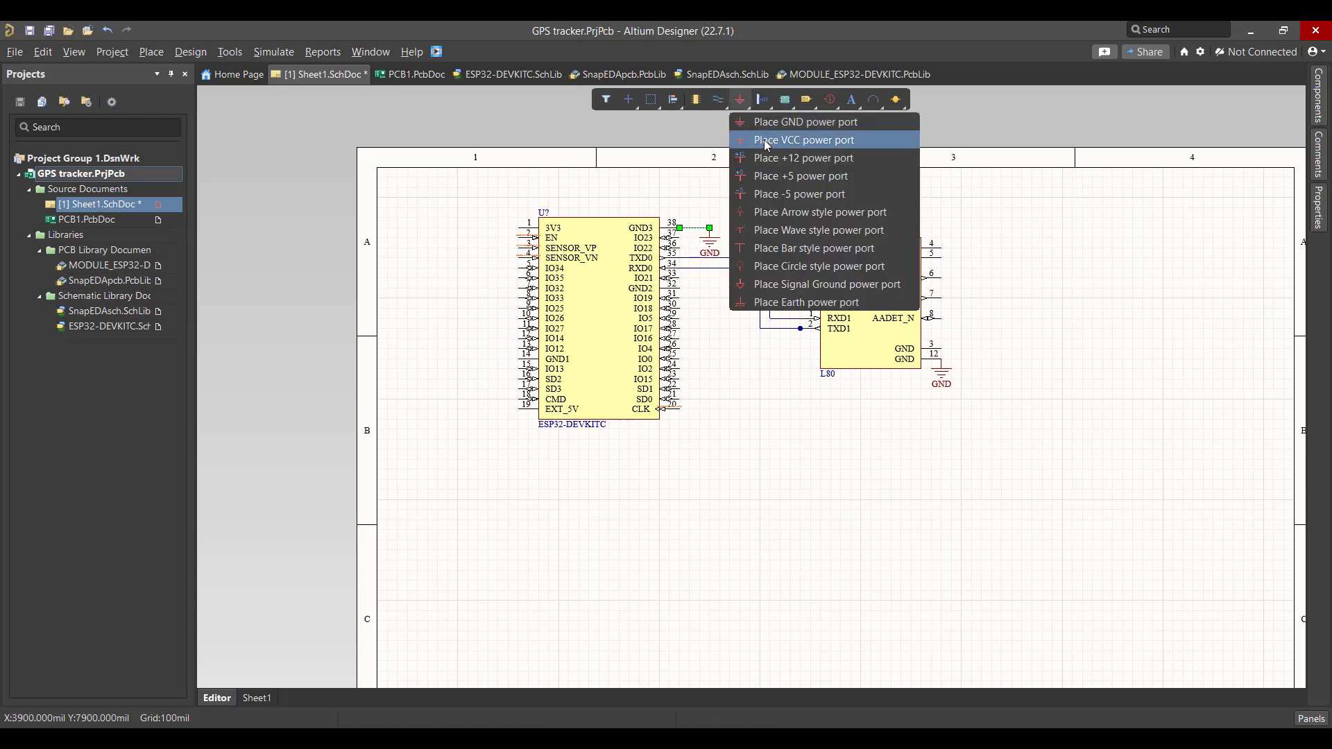
pyautogui.click(767, 137)
pyautogui.click(943, 251)
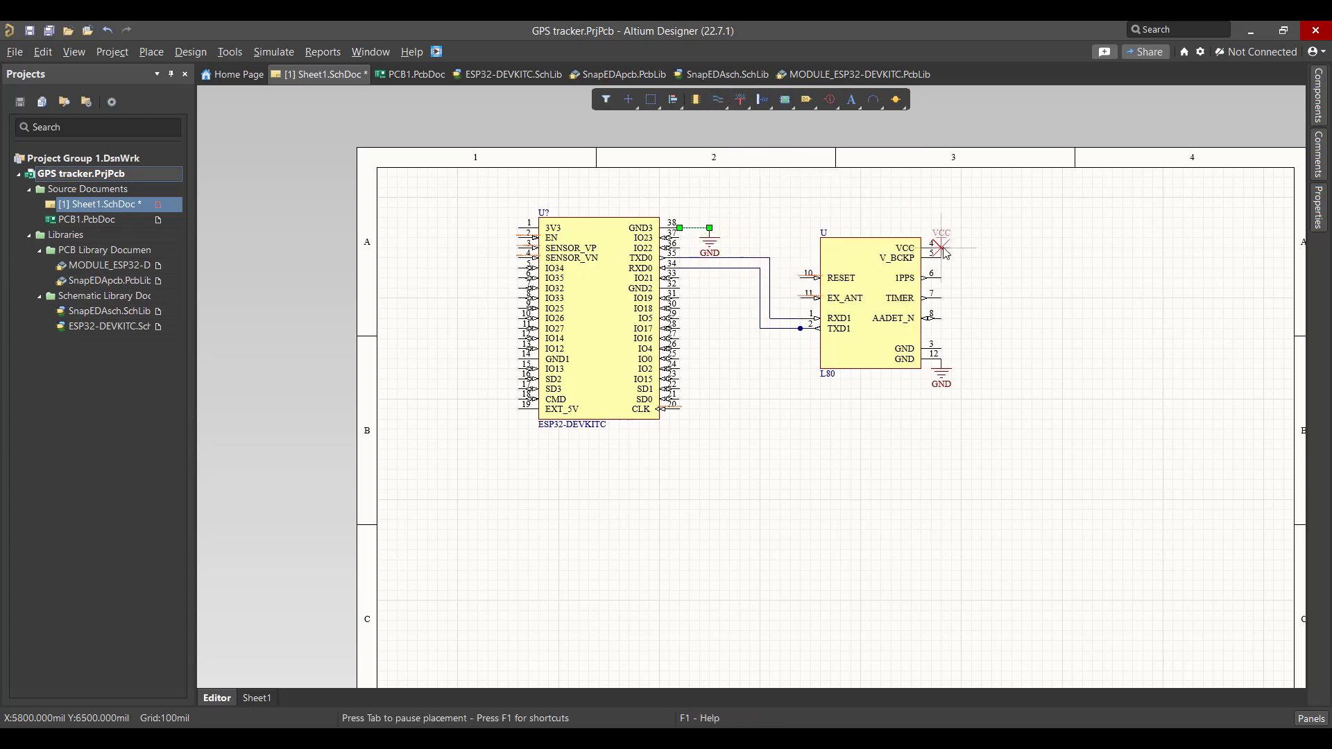
pyautogui.click(518, 228)
pyautogui.press('Escape')
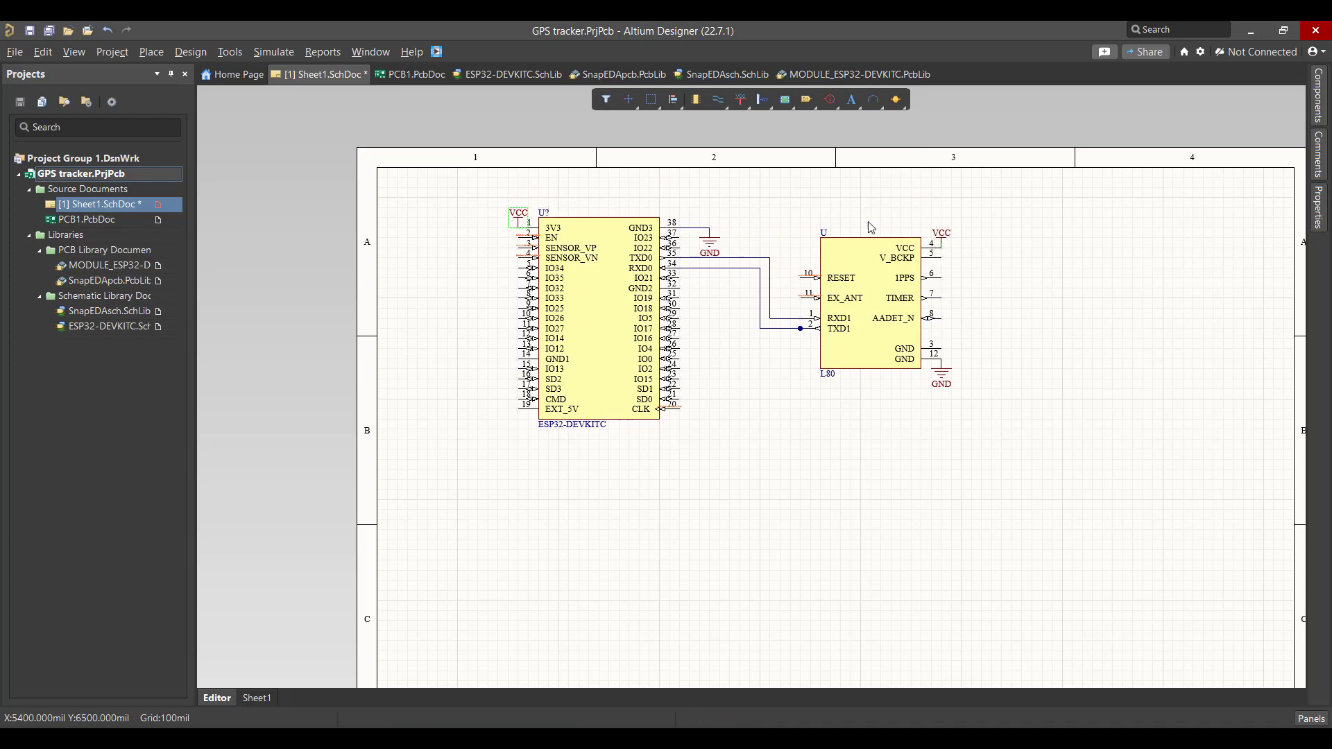
# Wire the L80's V_BCKP pin to its VCC pin.
pyautogui.click(718, 99)
pyautogui.click(943, 251)
pyautogui.click(941, 257)
pyautogui.press('Escape')
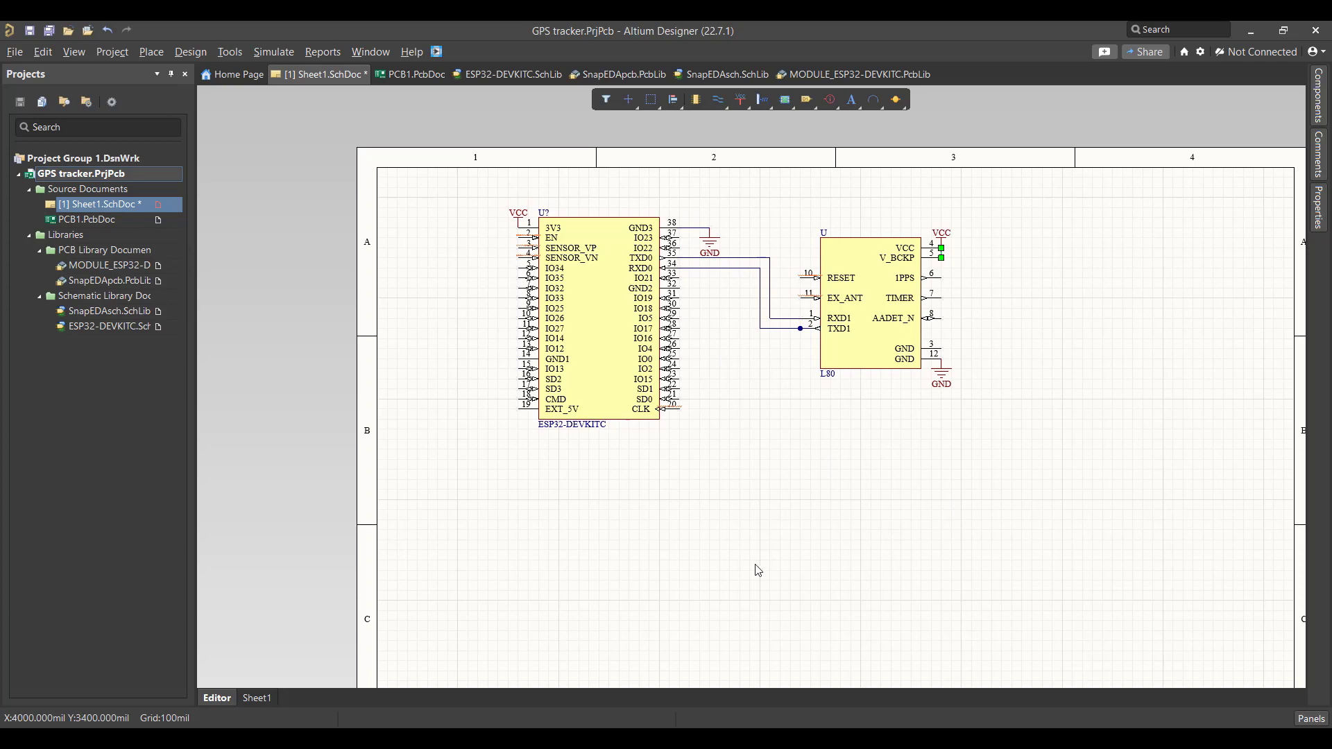
# Switch to the browser and look through the MIKROE-1714 datasheet on Octopart for the L80 GPS module's connections.
pyautogui.hotkey('alt', 'Tab')
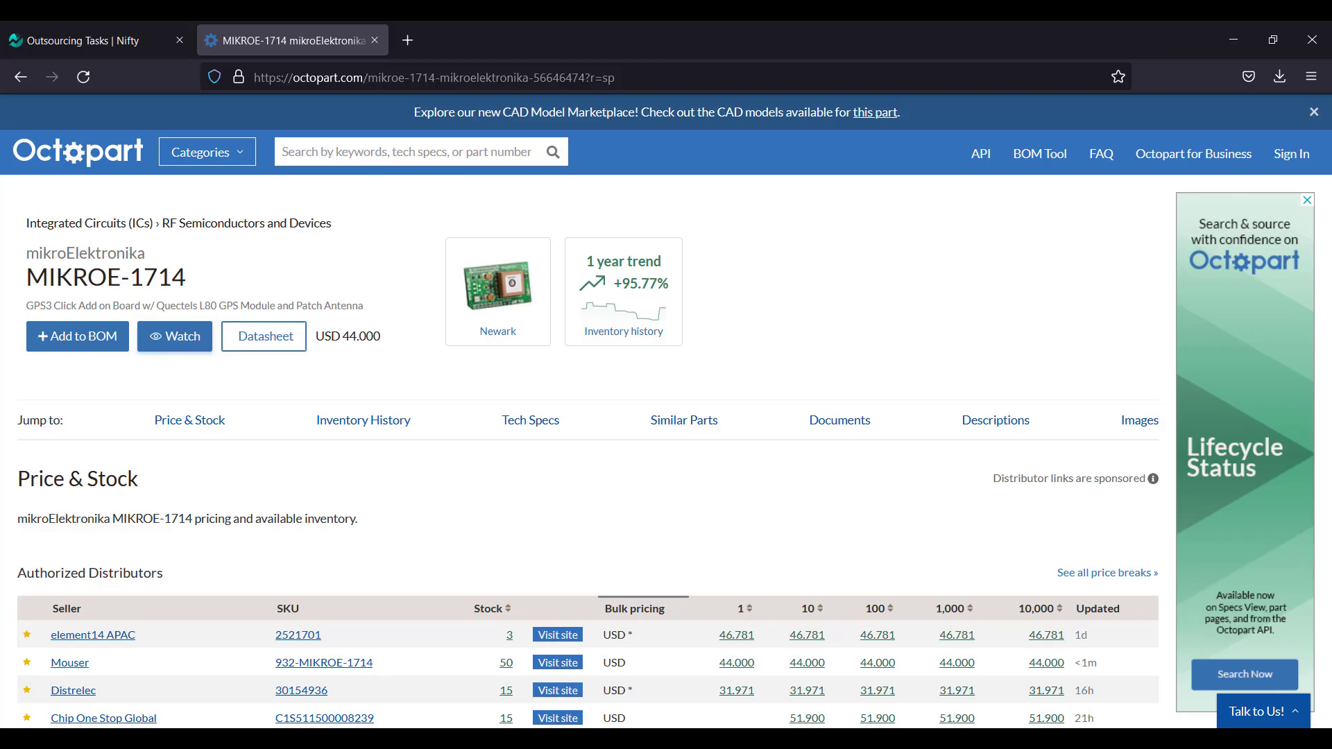
pyautogui.click(250, 342)
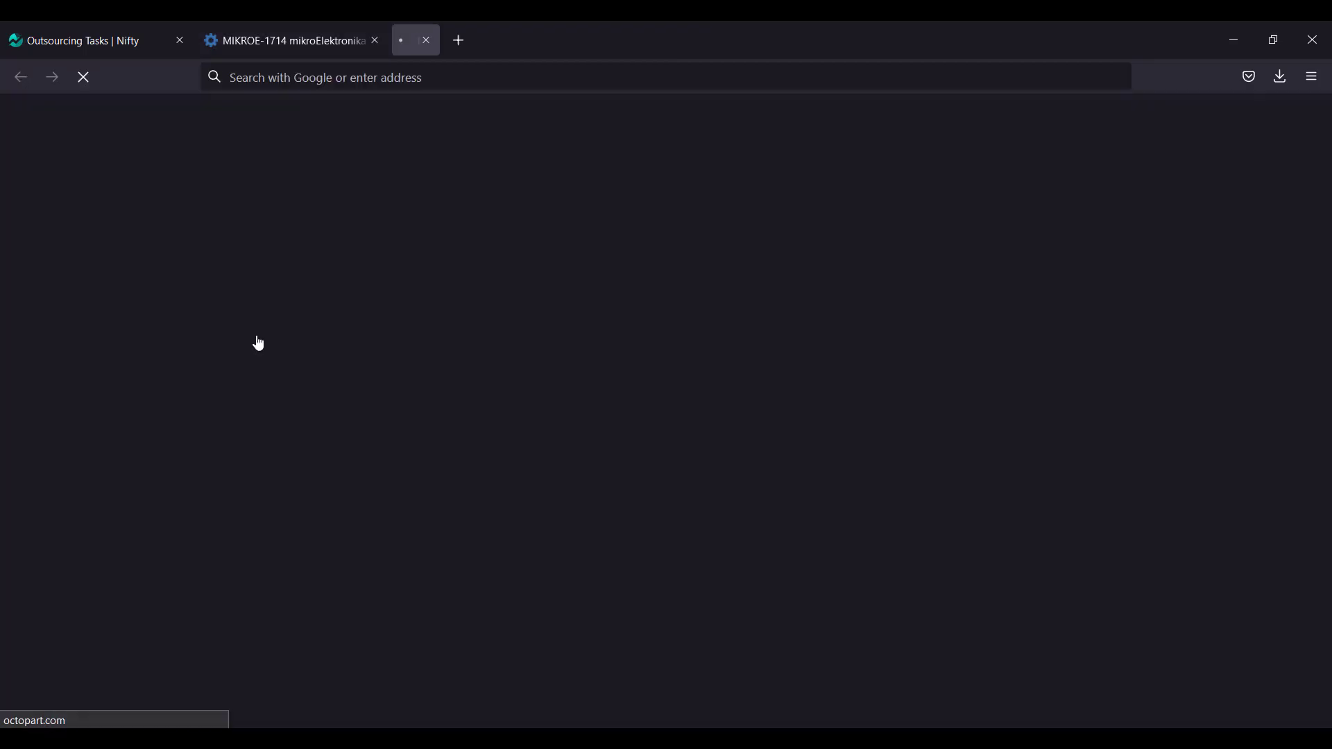
pyautogui.scroll(-15, 555, 294)
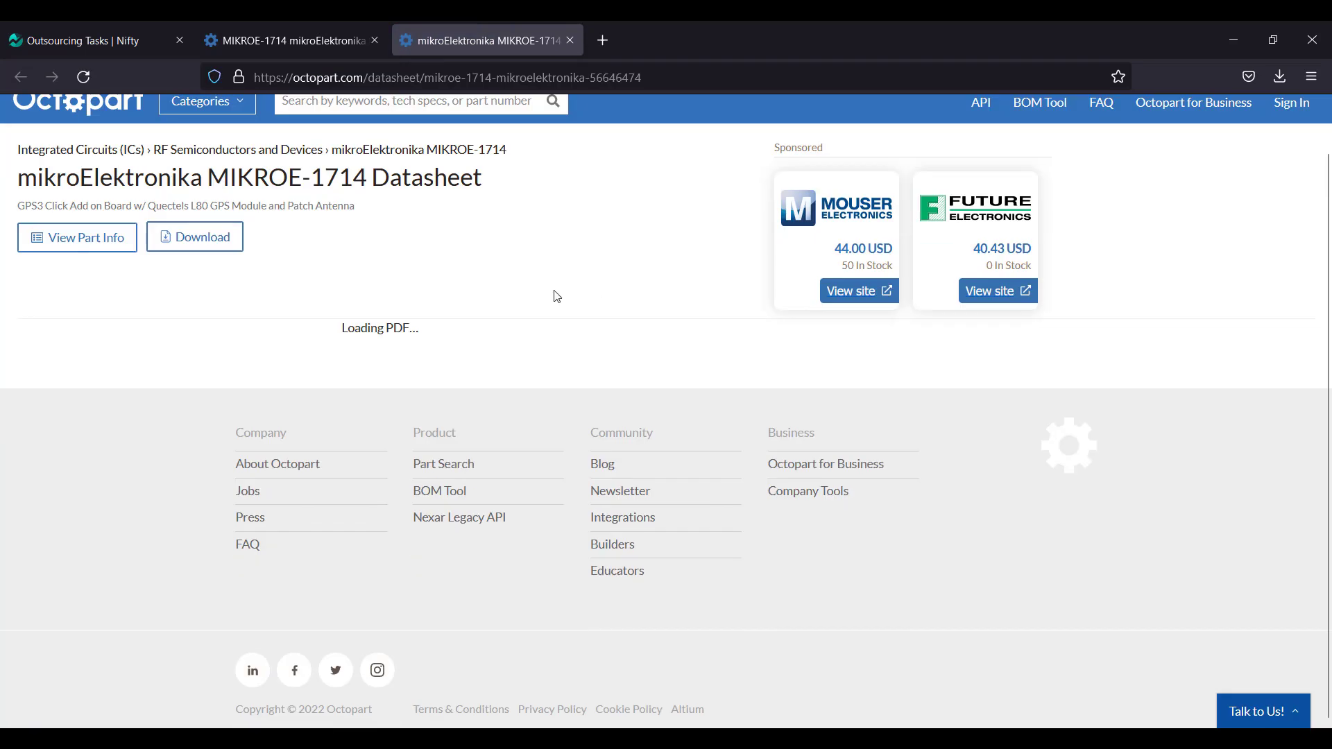
pyautogui.scroll(-20, 848, 393)
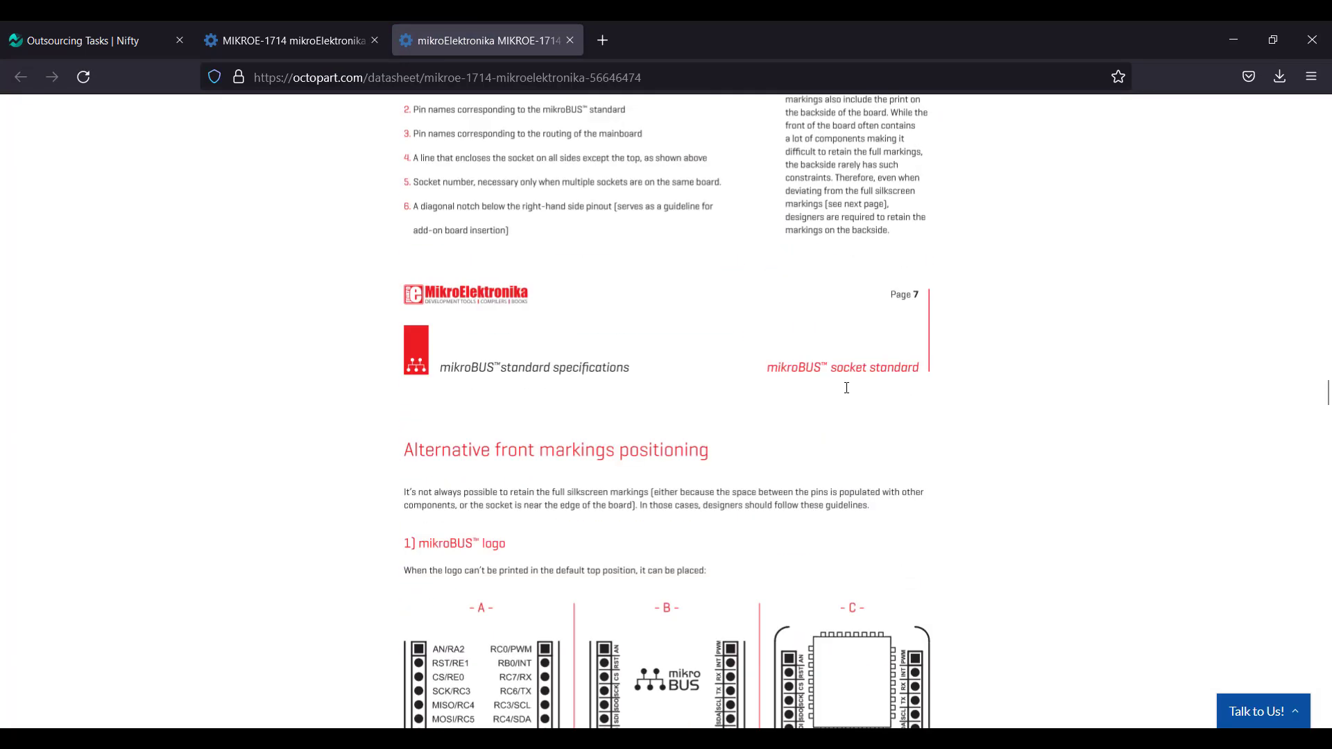
pyautogui.scroll(-20, 846, 387)
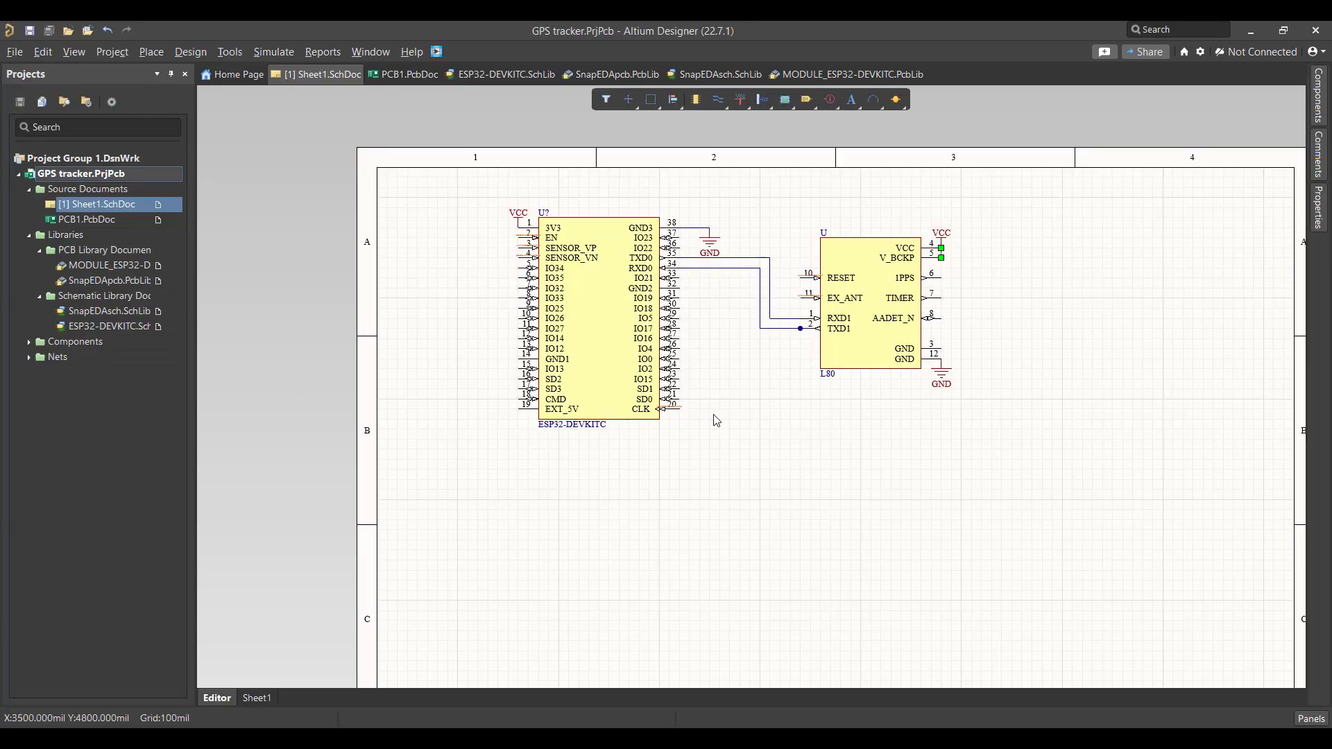
# Update PCB1.PcbDoc from the schematic, validating and executing all changes in the Engineering Change Order.
pyautogui.click(190, 51)
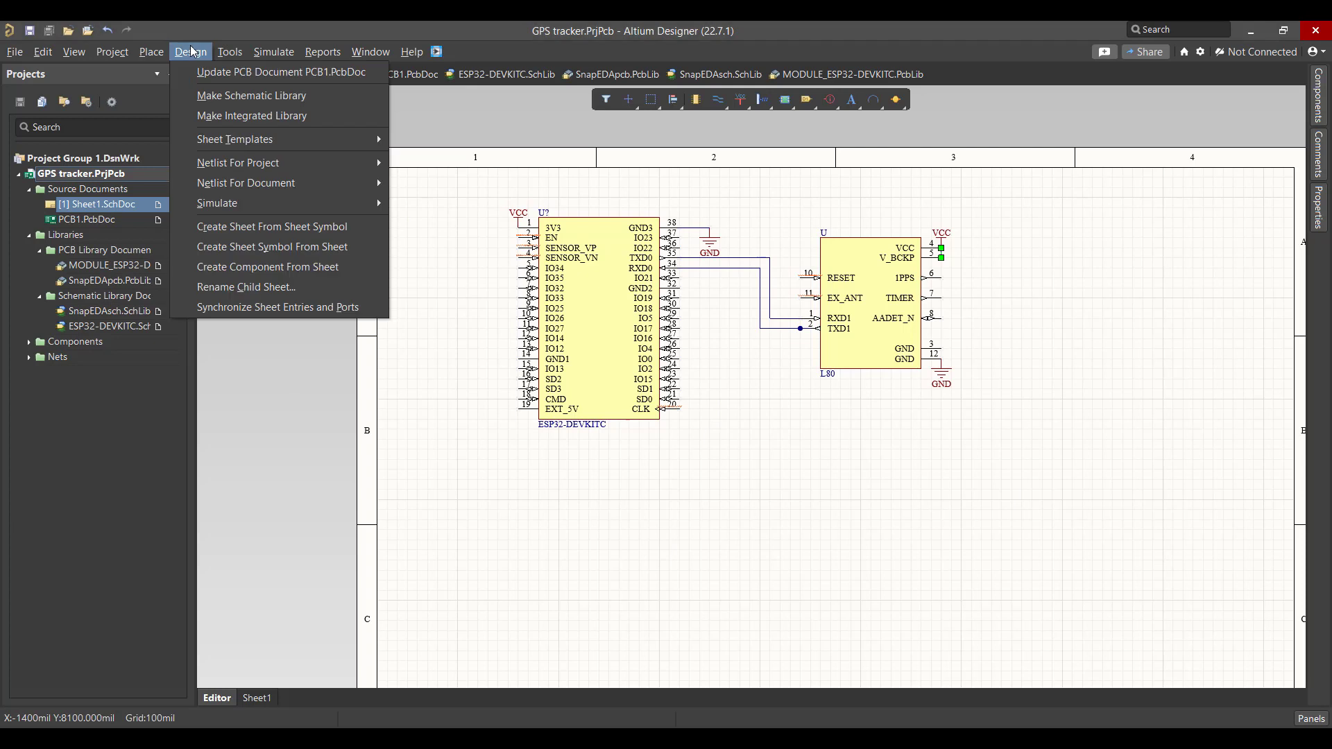
pyautogui.click(257, 65)
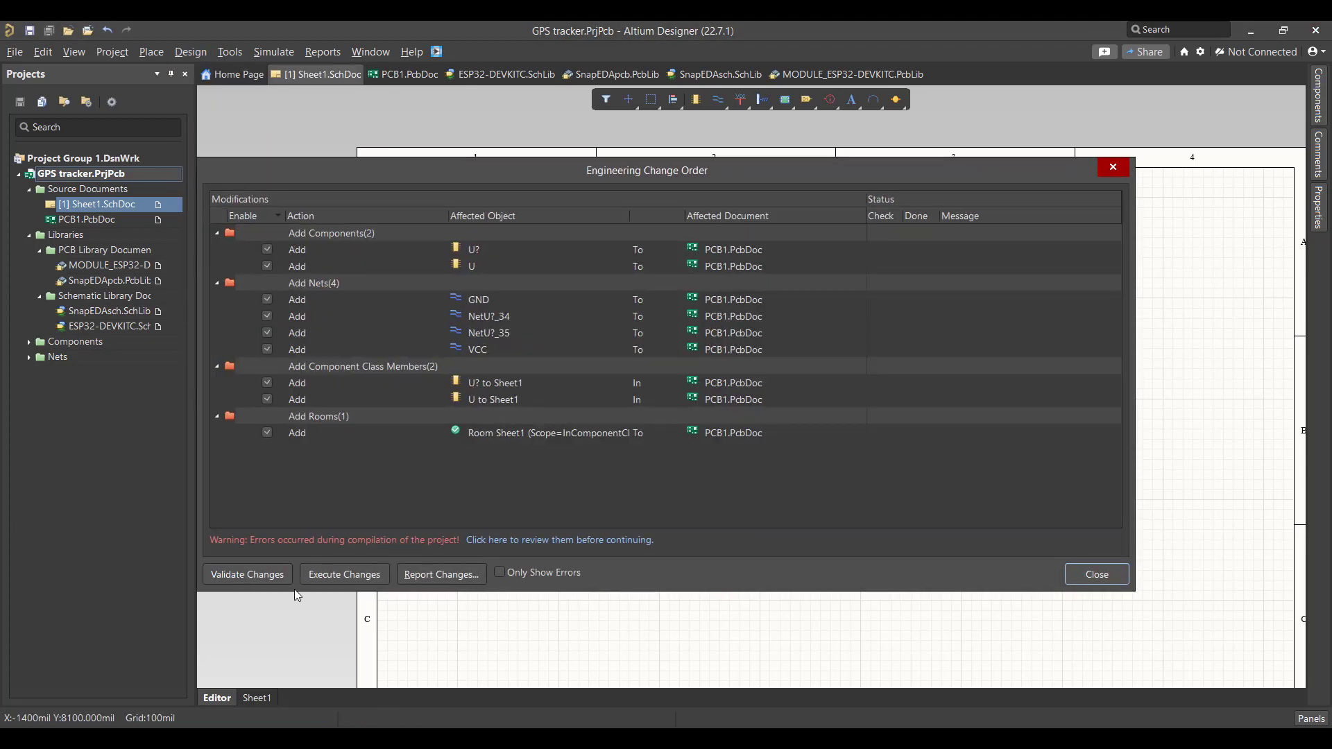
pyautogui.click(252, 575)
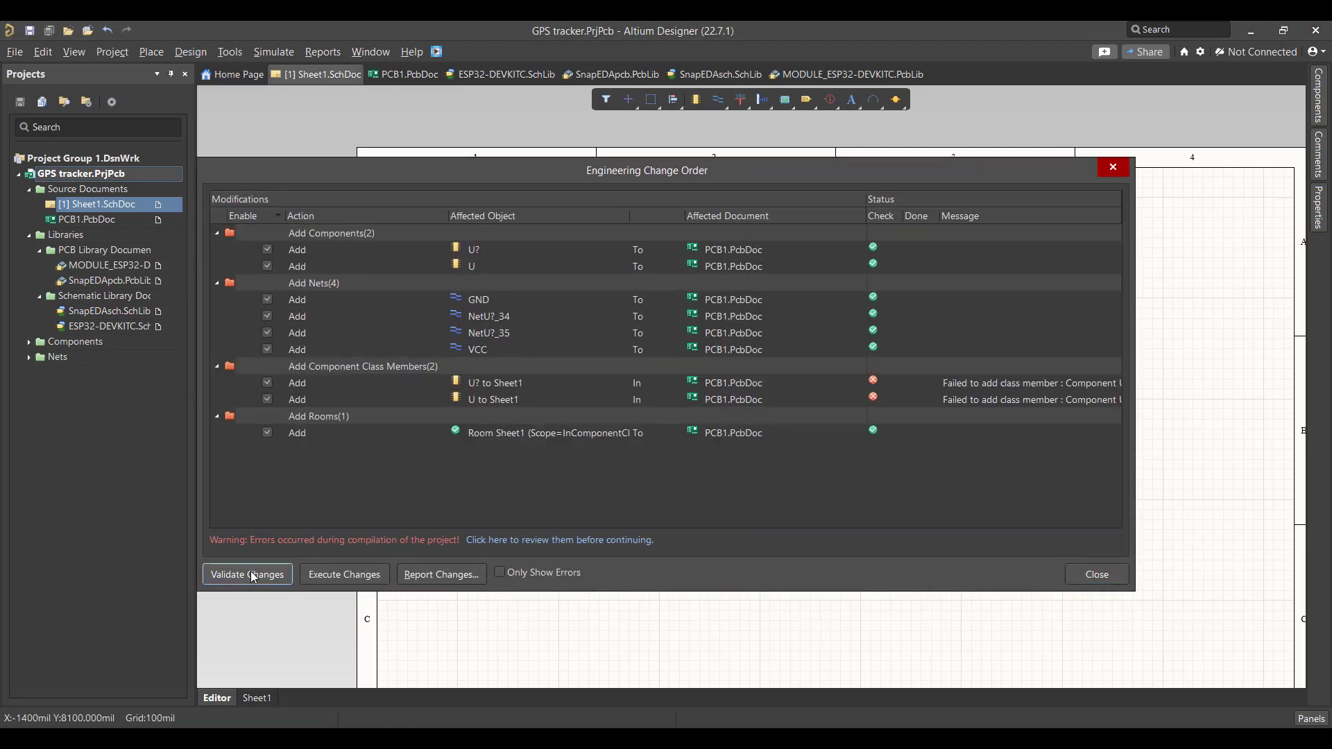
pyautogui.click(344, 575)
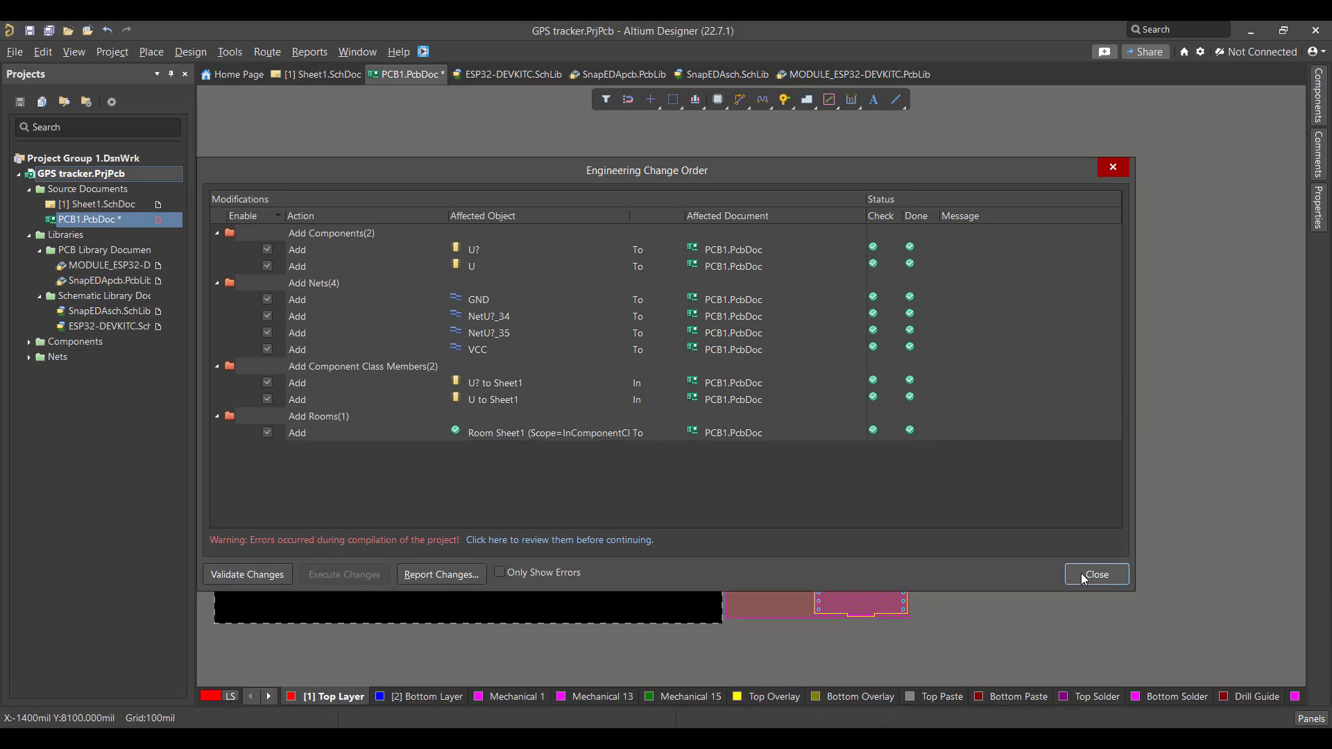
pyautogui.click(1082, 574)
# Move both imported components together with their Sheet1 room onto the middle of the board.
pyautogui.moveTo(632, 358); pyautogui.dragTo(1010, 657)
pyautogui.moveTo(875, 574)
pyautogui.mouseDown()
pyautogui.moveTo(504, 540)
pyautogui.moveTo(523, 534)
pyautogui.mouseUp()
pyautogui.click(894, 535)
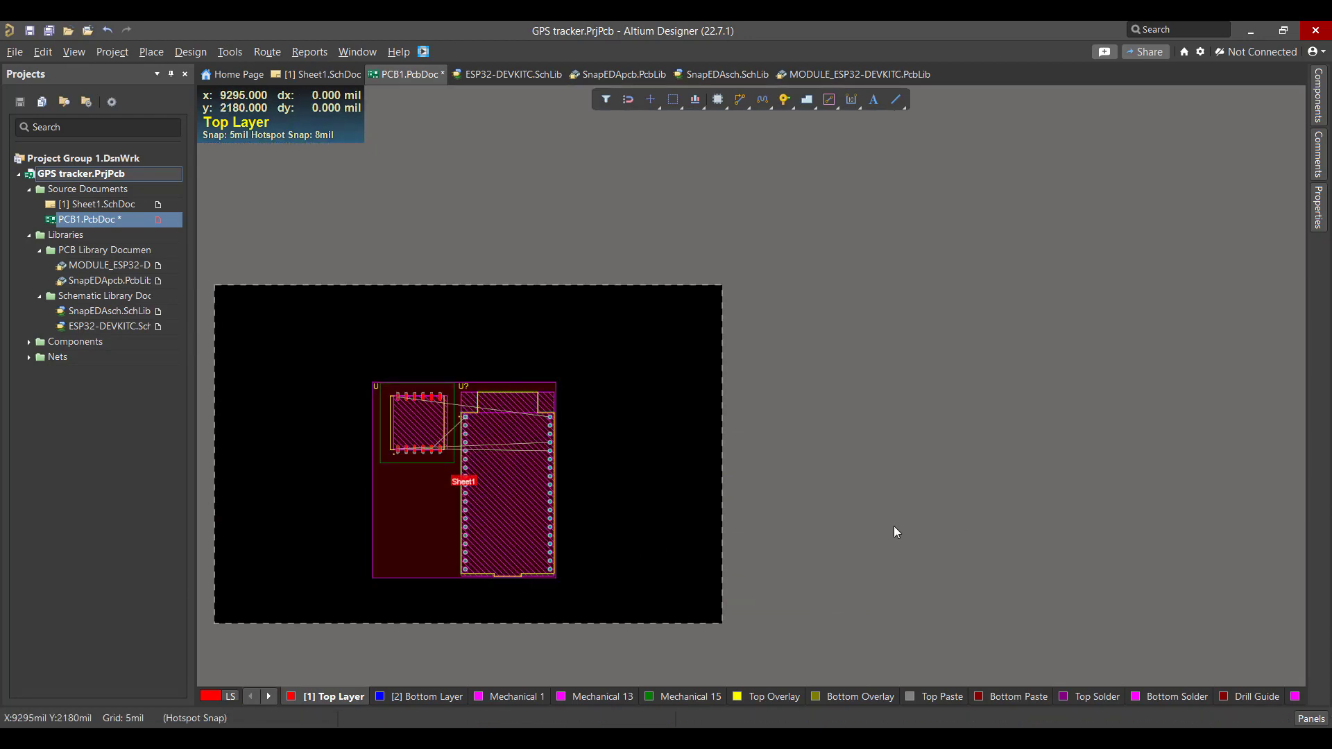
# Delete the Sheet1 room and reposition the ESP32 footprint horizontally beside the L80, rotated 90° counterclockwise.
pyautogui.click(428, 541)
pyautogui.moveTo(433, 522); pyautogui.dragTo(584, 470)
pyautogui.press('space')
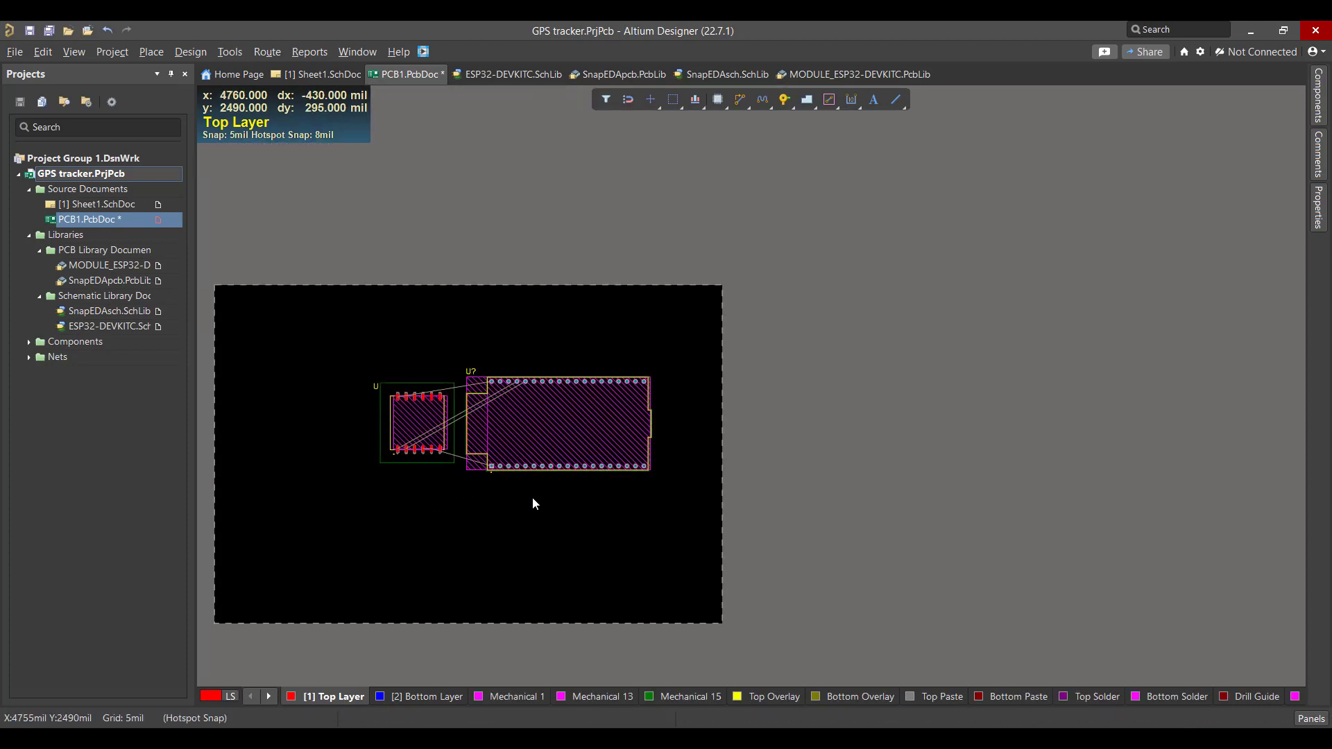
# In Board Planning Mode, edit the board shape to about 88 by 34 mm, fitting closely around both footprints.
pyautogui.click(75, 52)
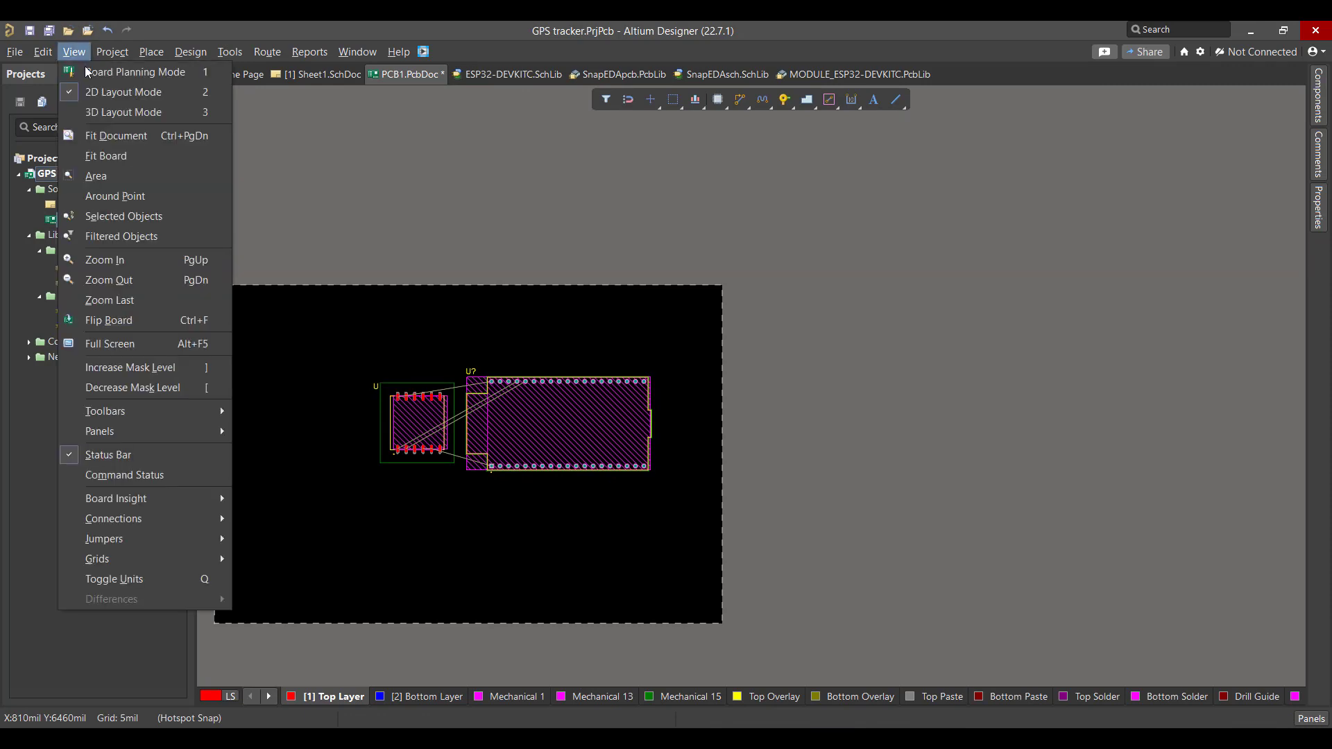
pyautogui.click(90, 73)
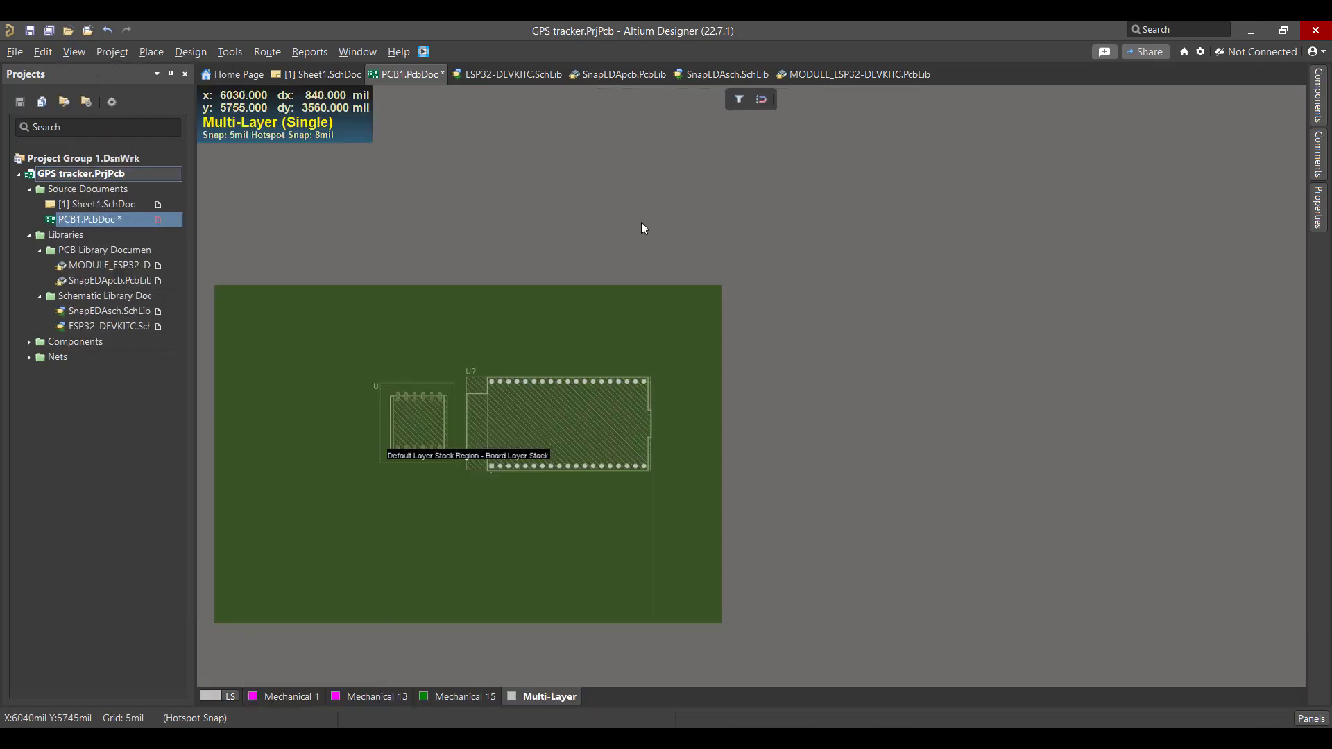
pyautogui.click(195, 54)
pyautogui.click(240, 134)
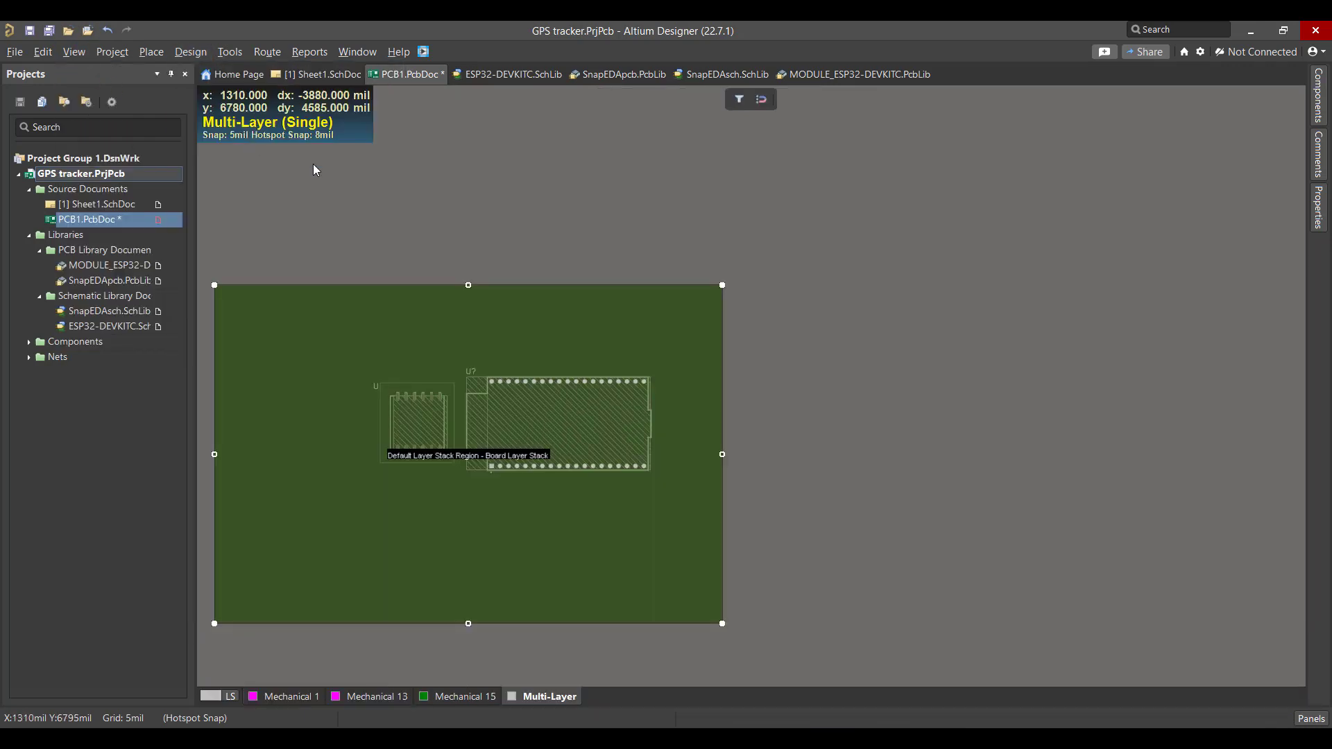
pyautogui.moveTo(723, 455); pyautogui.dragTo(661, 456)
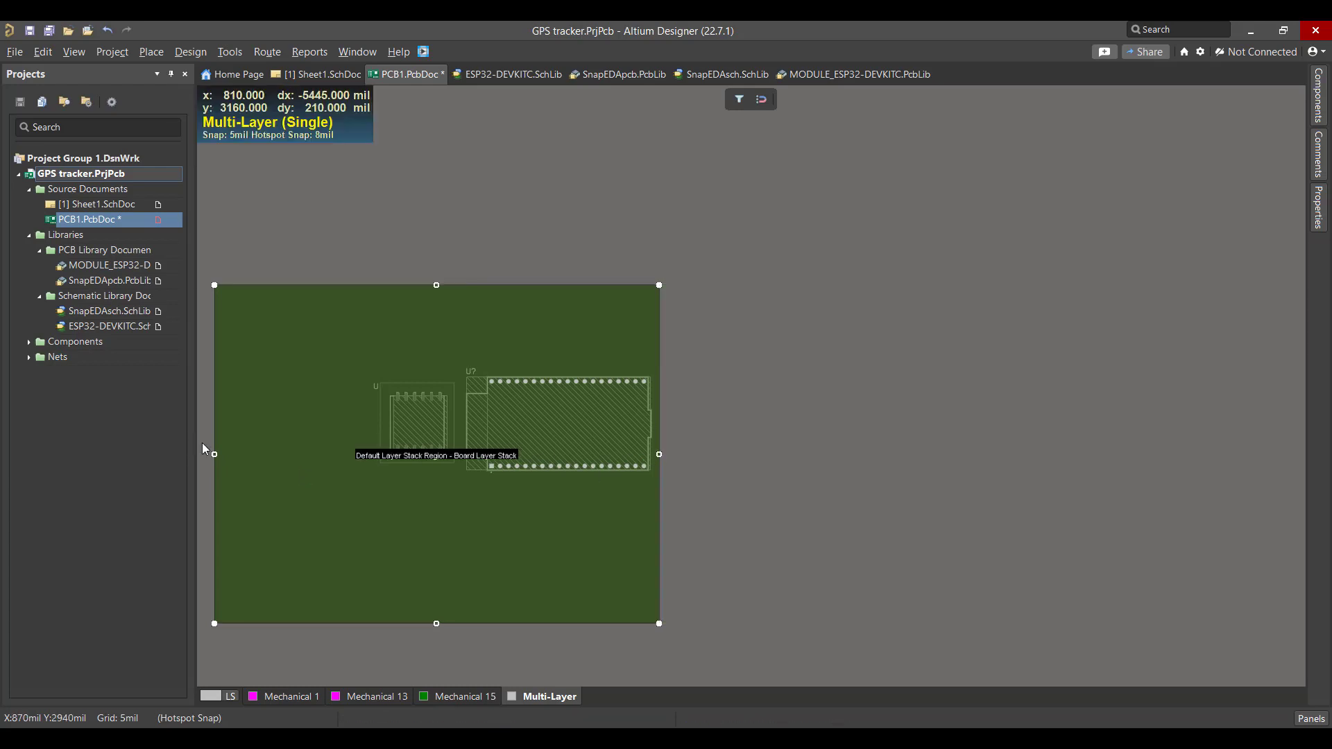
pyautogui.moveTo(213, 452); pyautogui.dragTo(367, 473)
pyautogui.moveTo(512, 285); pyautogui.dragTo(512, 364)
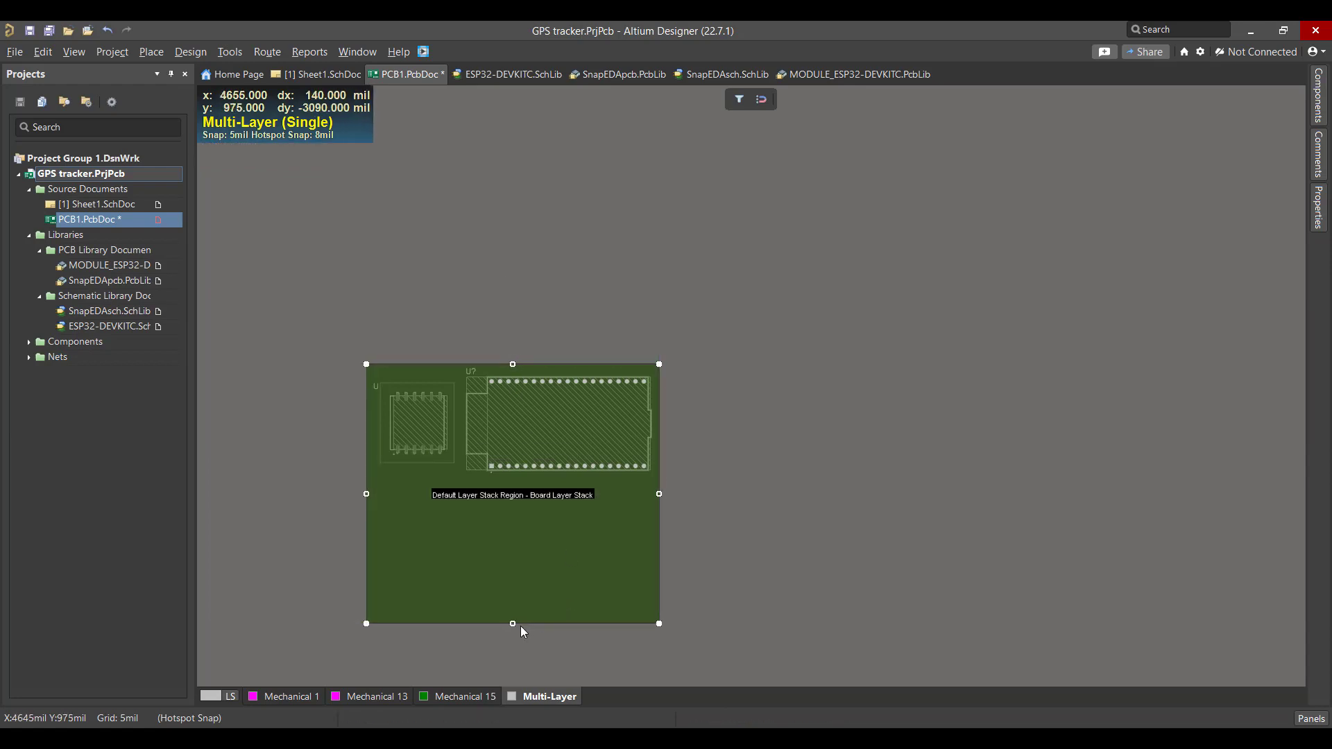
pyautogui.moveTo(513, 624); pyautogui.dragTo(513, 478)
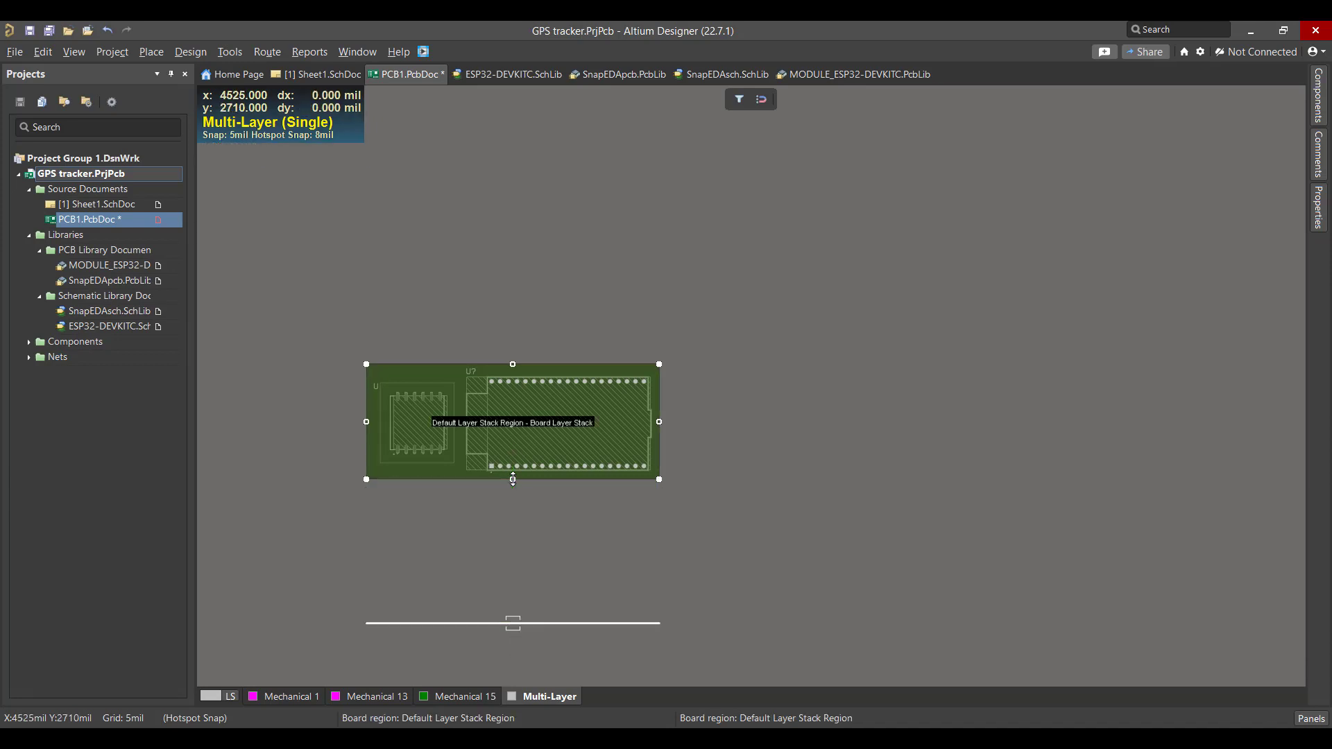
pyautogui.click(963, 410)
# Change the units to millimetres and autoroute the whole board in 2D layout with the Default 2 Layer Board strategy.
pyautogui.press('q')
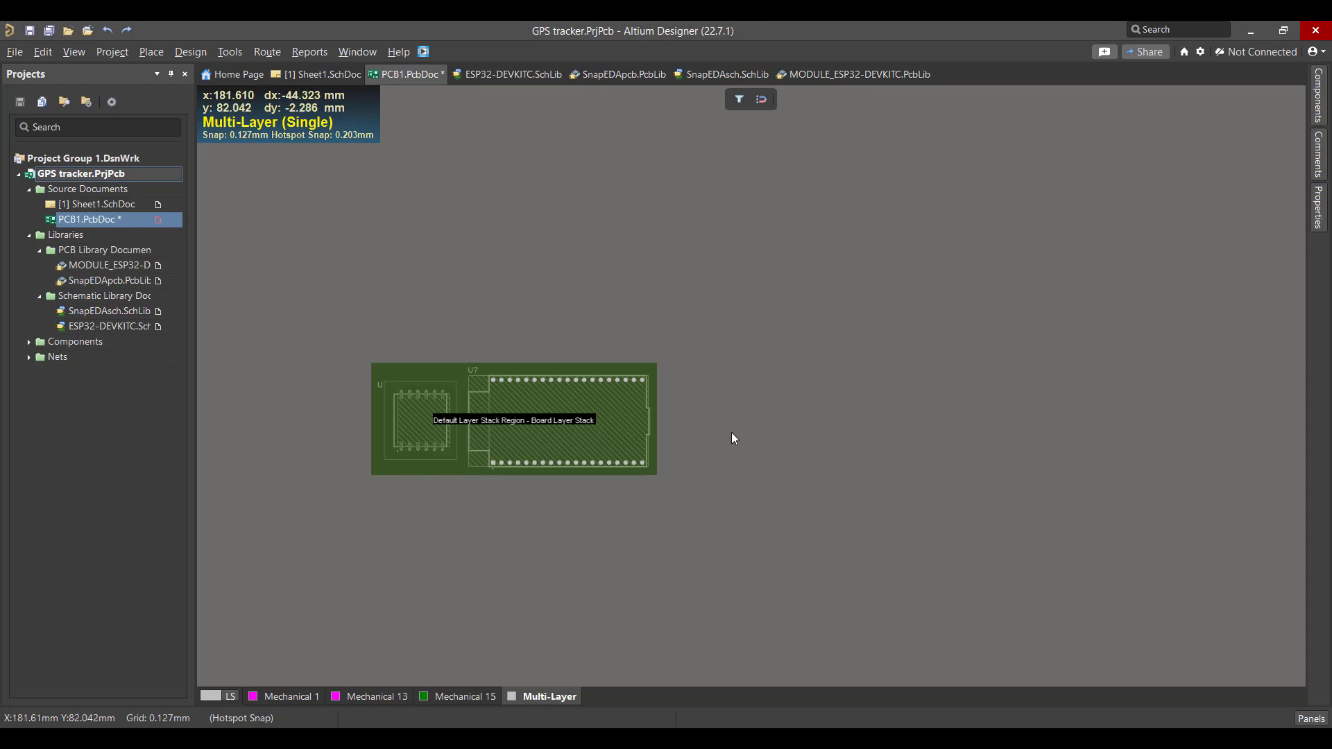
pyautogui.press('2')
pyautogui.click(267, 51)
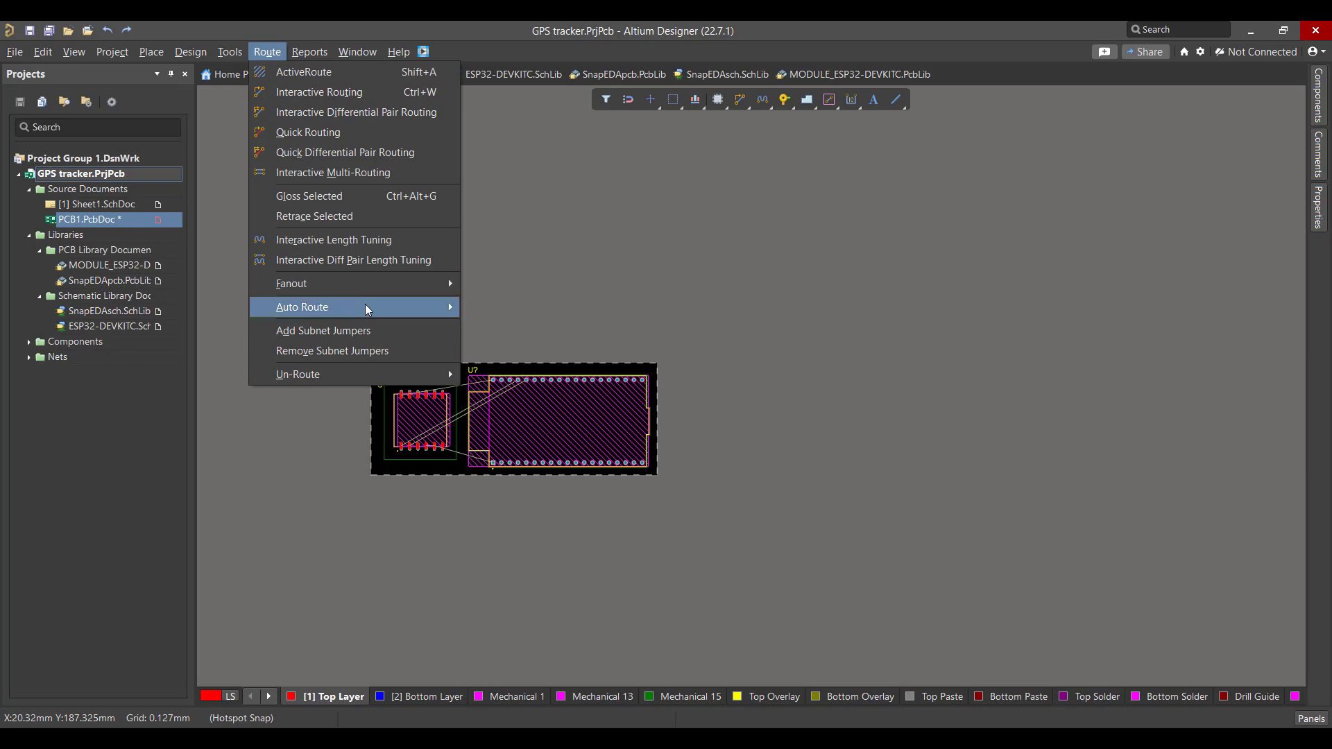
pyautogui.moveTo(383, 306)
pyautogui.click(523, 306)
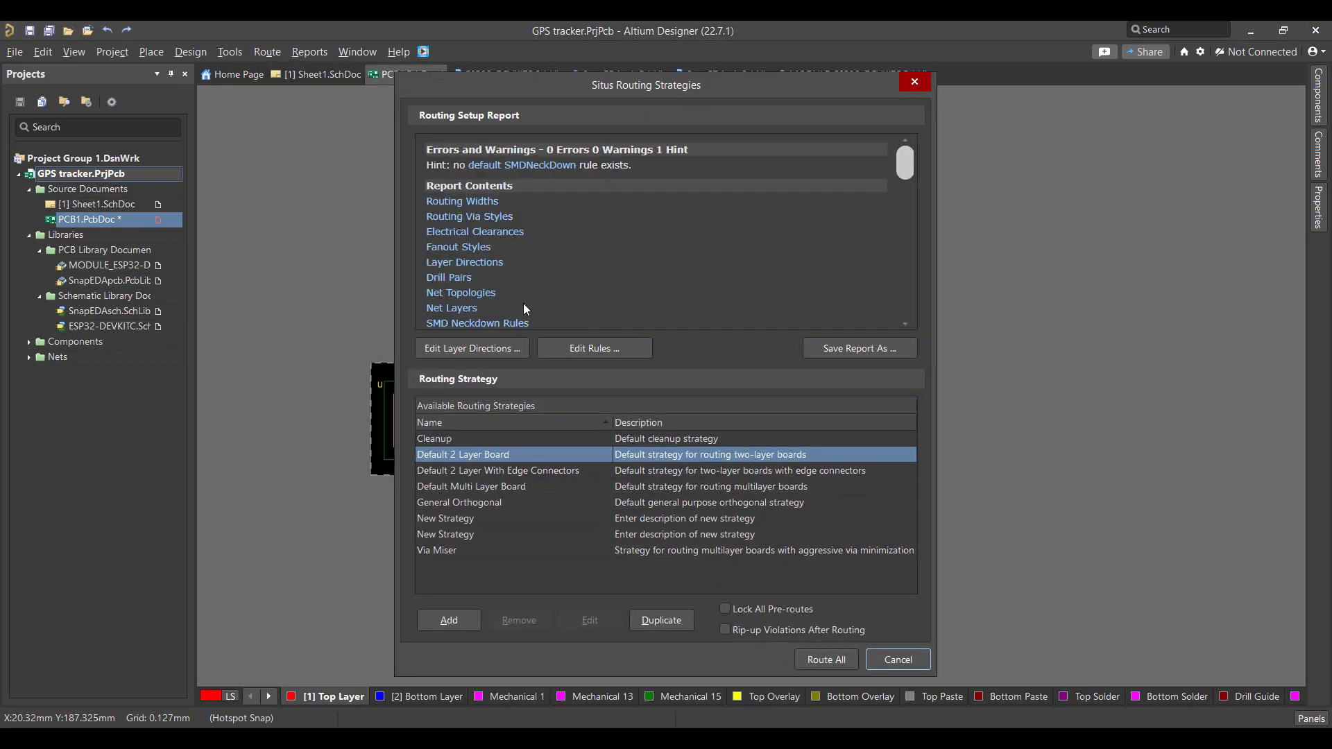
pyautogui.click(827, 660)
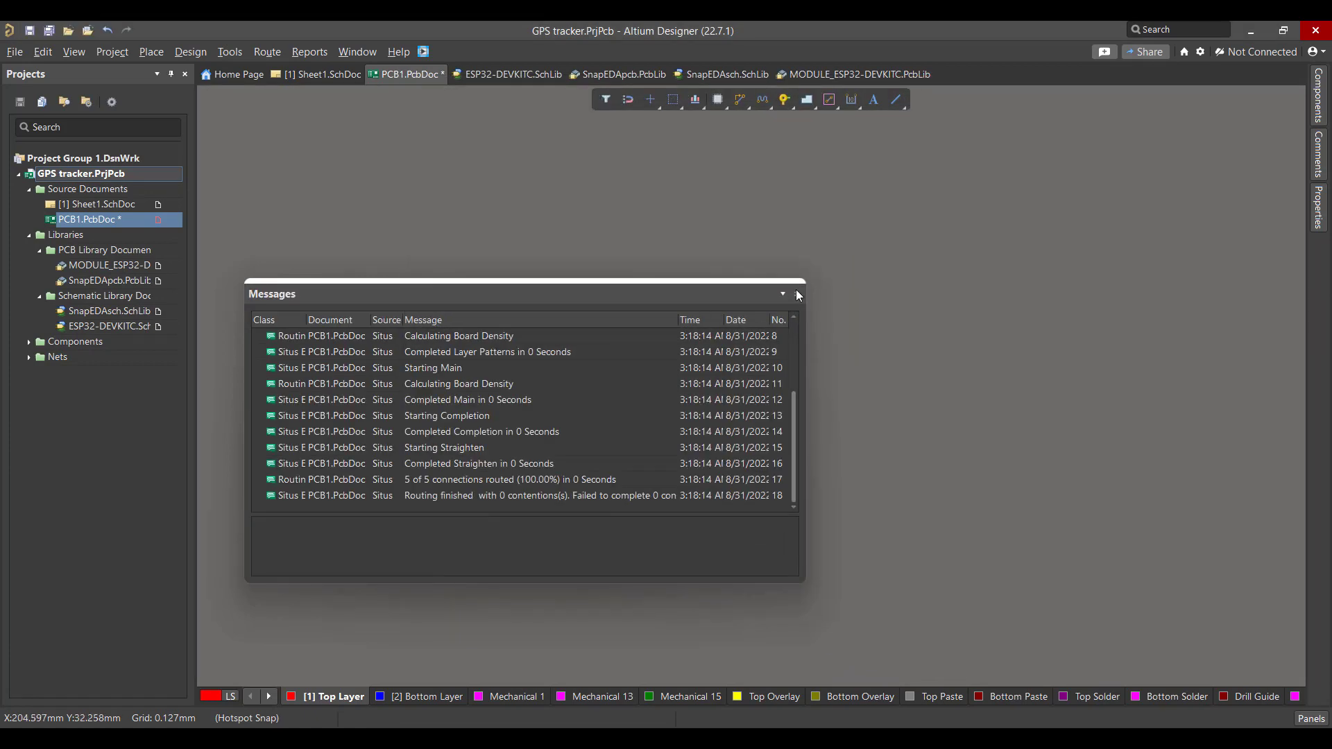
pyautogui.click(799, 295)
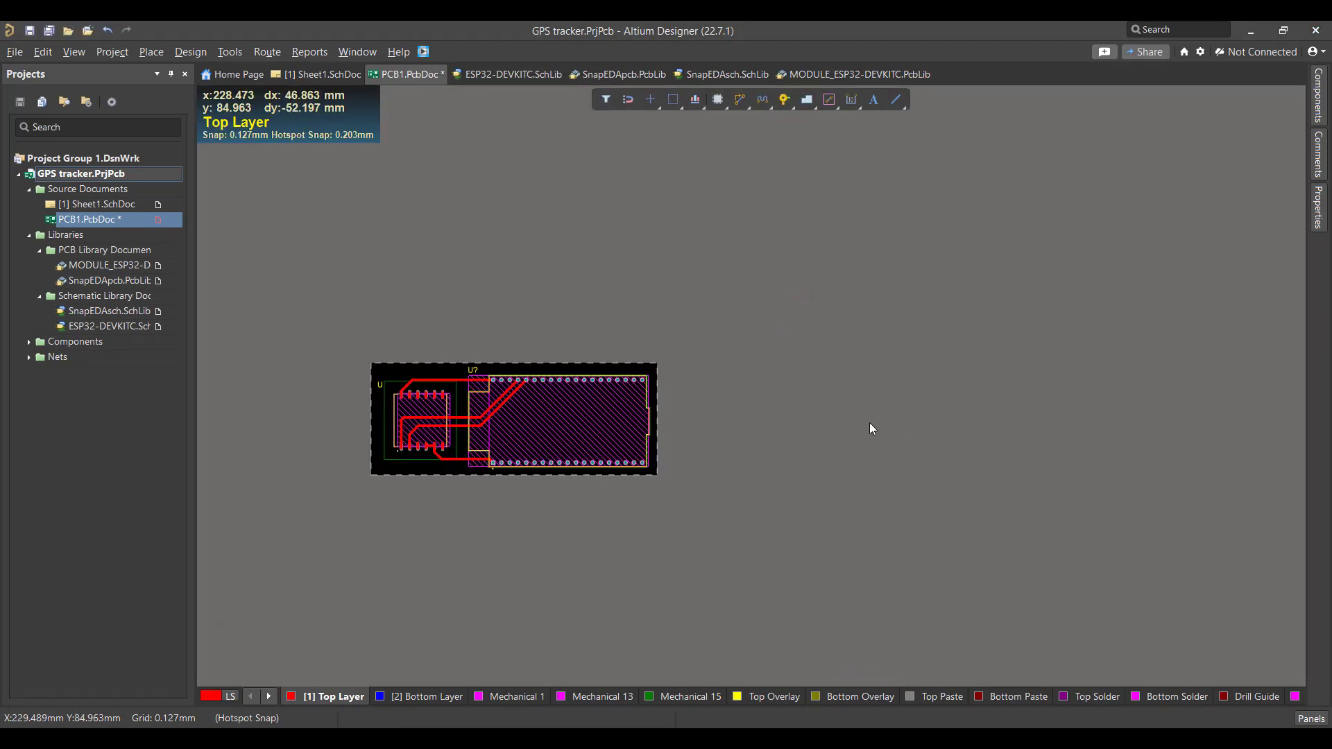
# Create a Top Layer polygon pour from the board outline and assign it to the GND net.
pyautogui.click(228, 51)
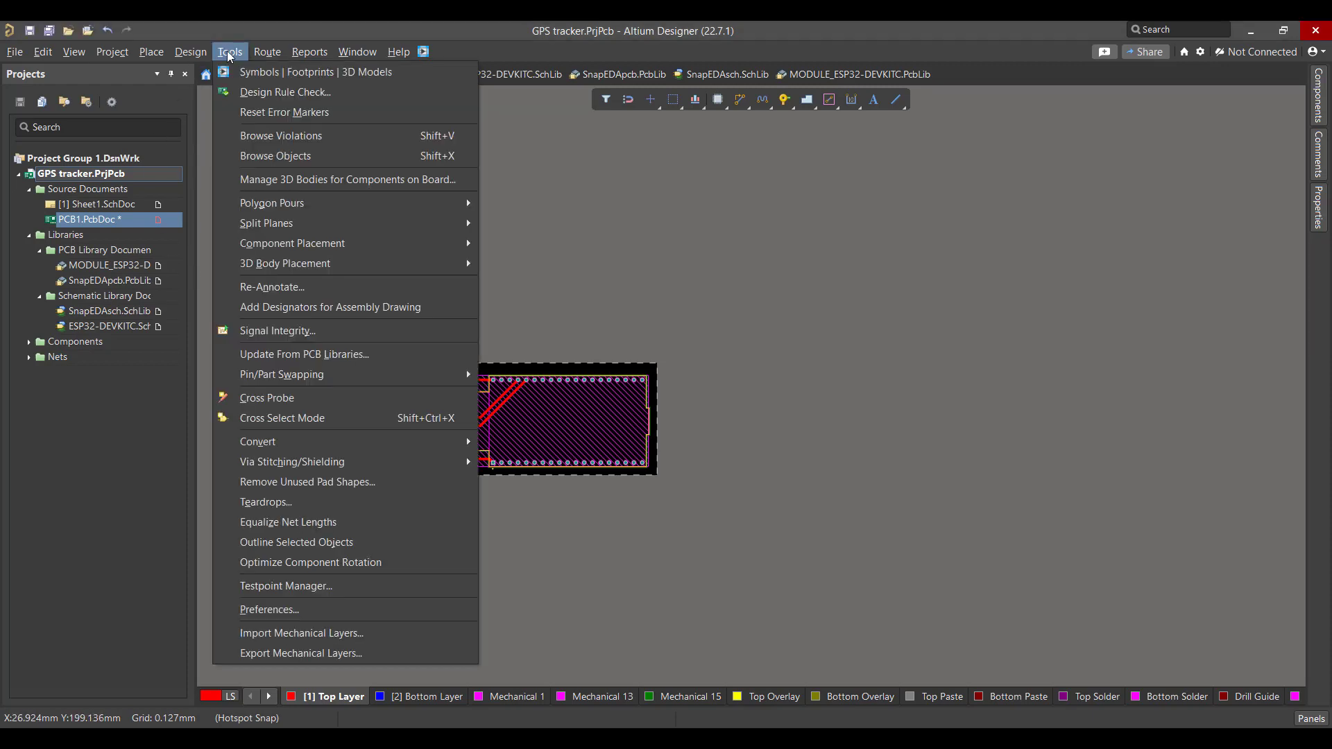
pyautogui.moveTo(279, 204)
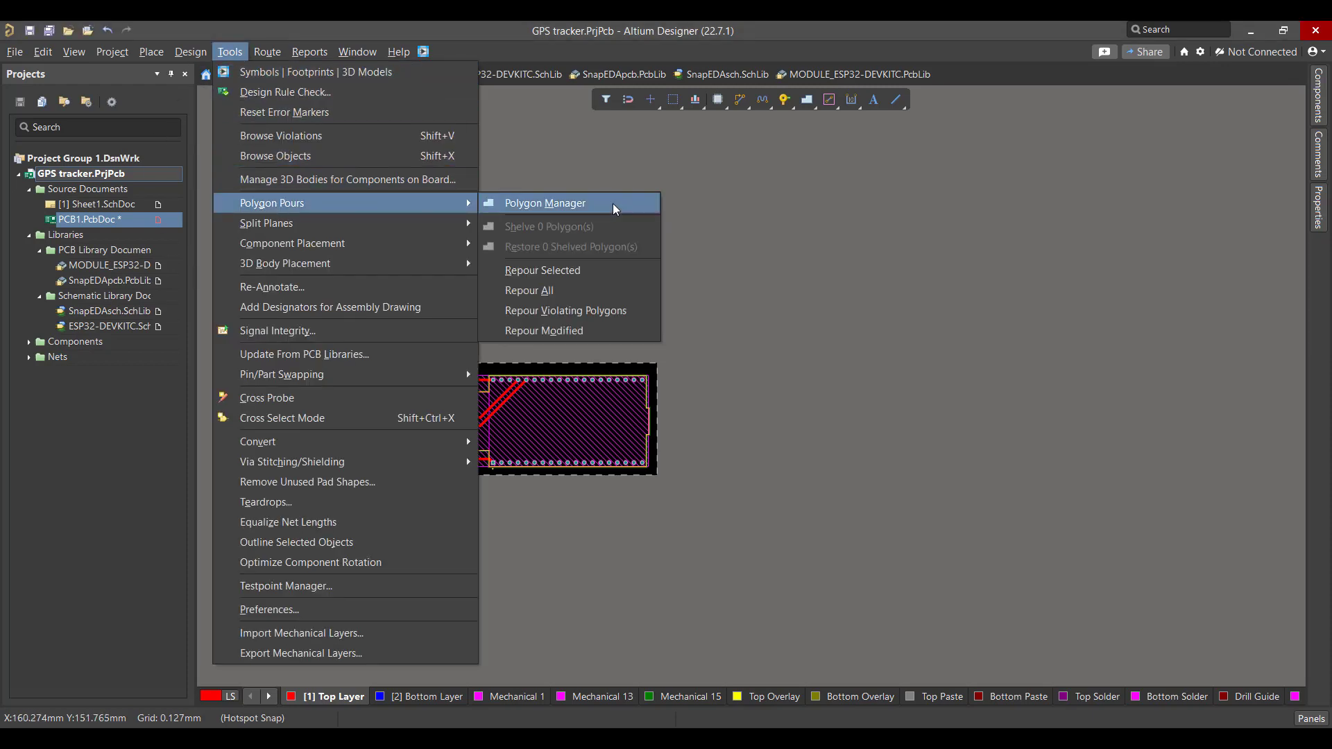
pyautogui.click(504, 206)
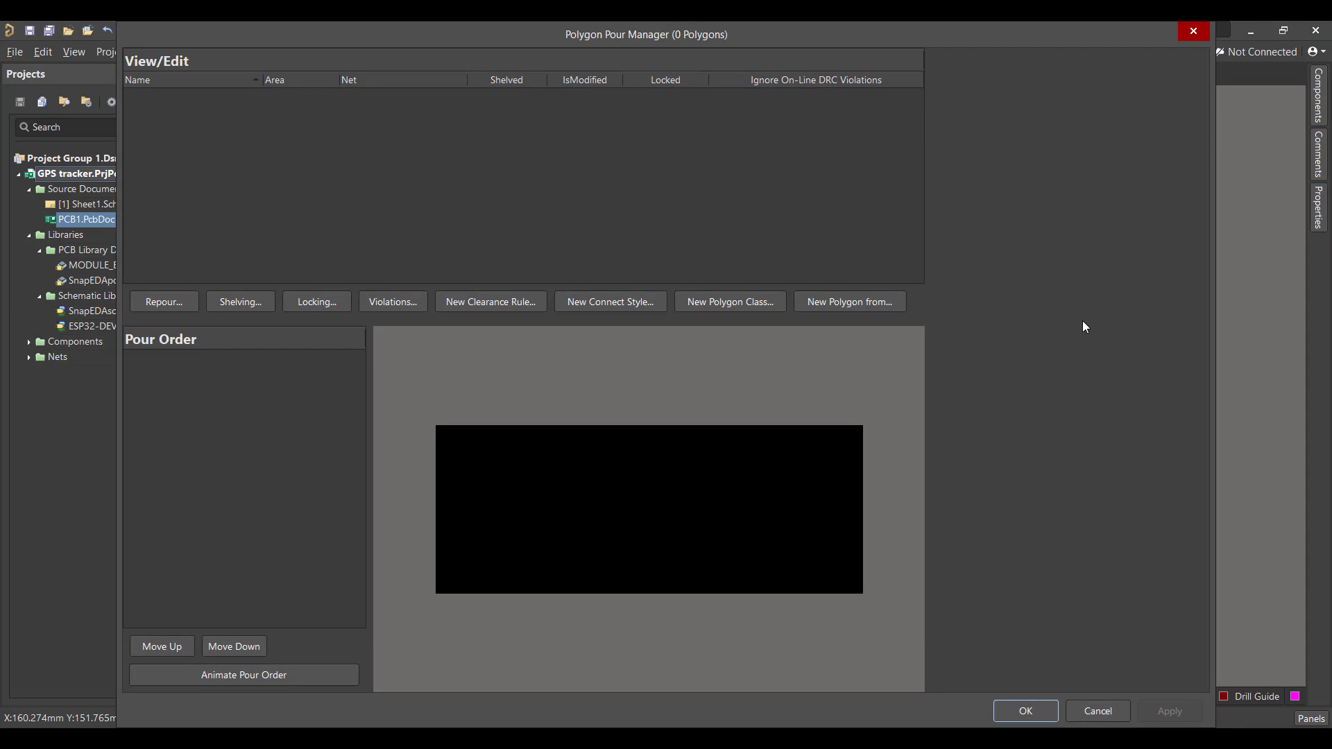
pyautogui.click(887, 303)
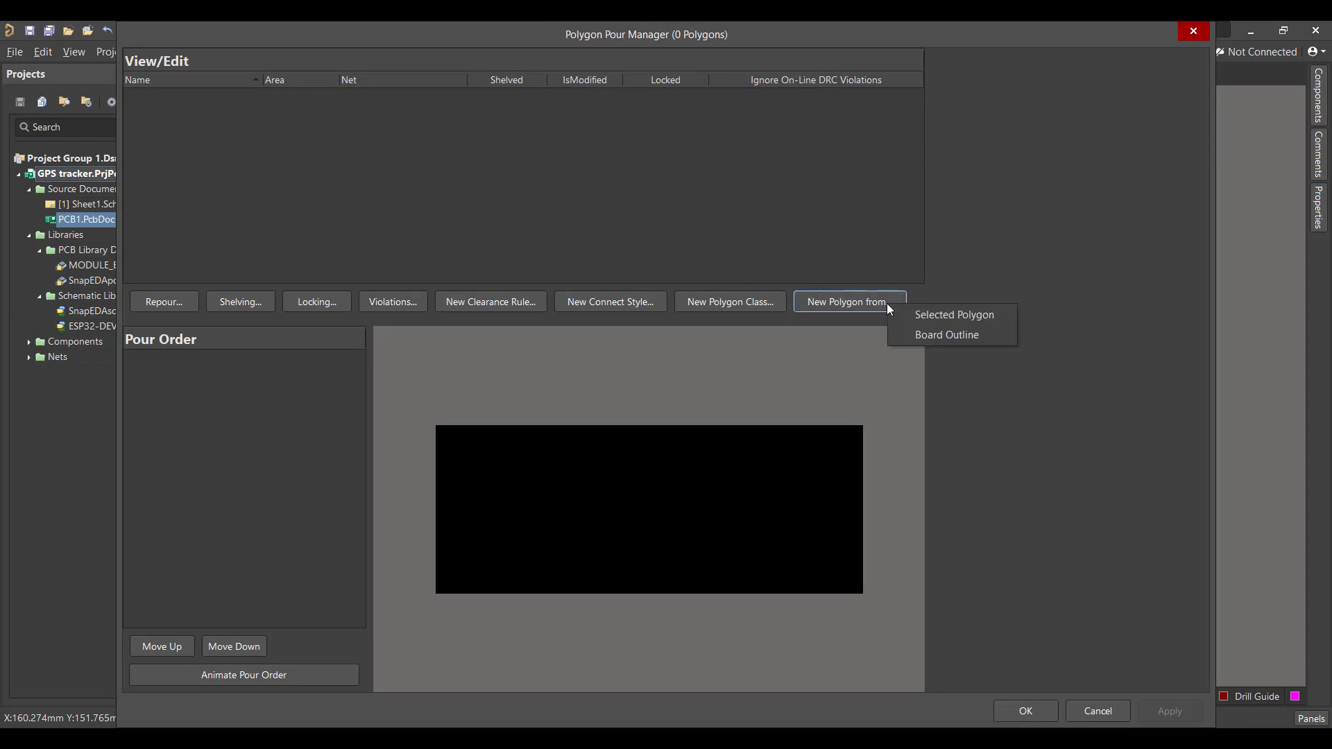
pyautogui.click(915, 336)
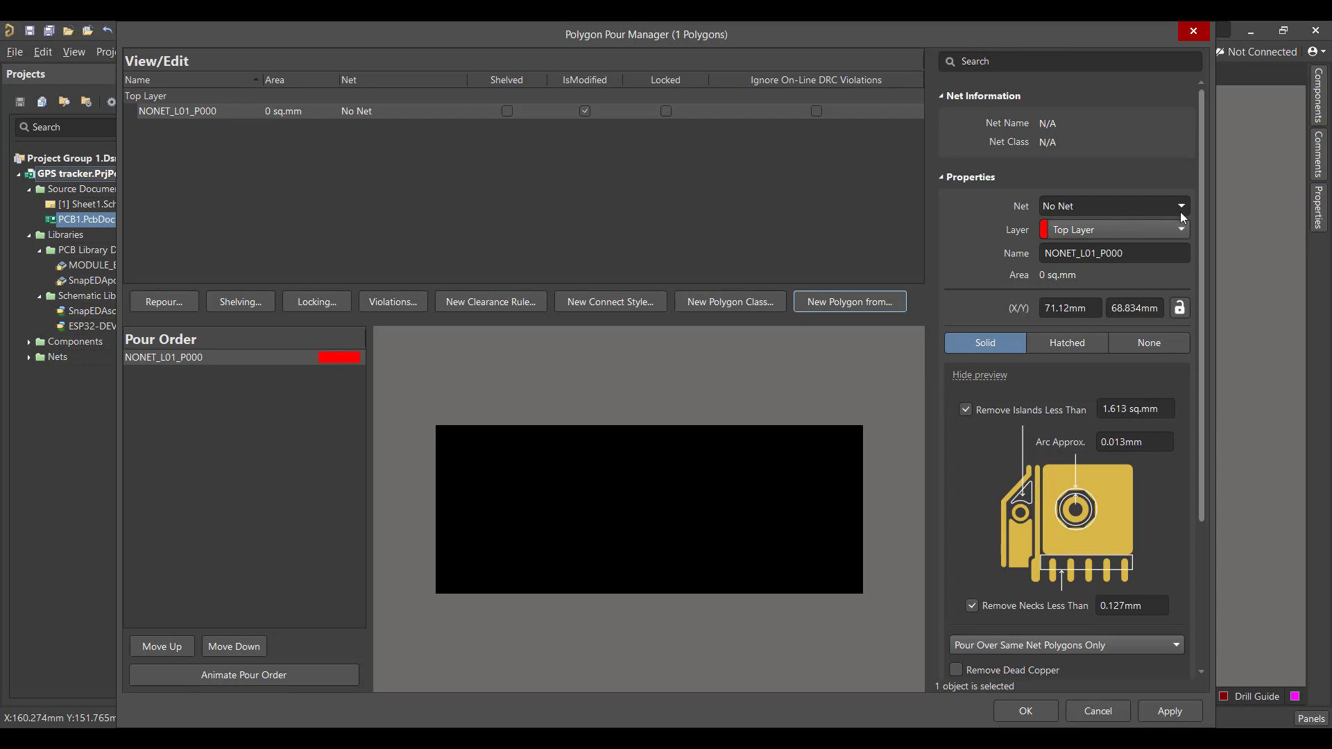
pyautogui.click(1180, 208)
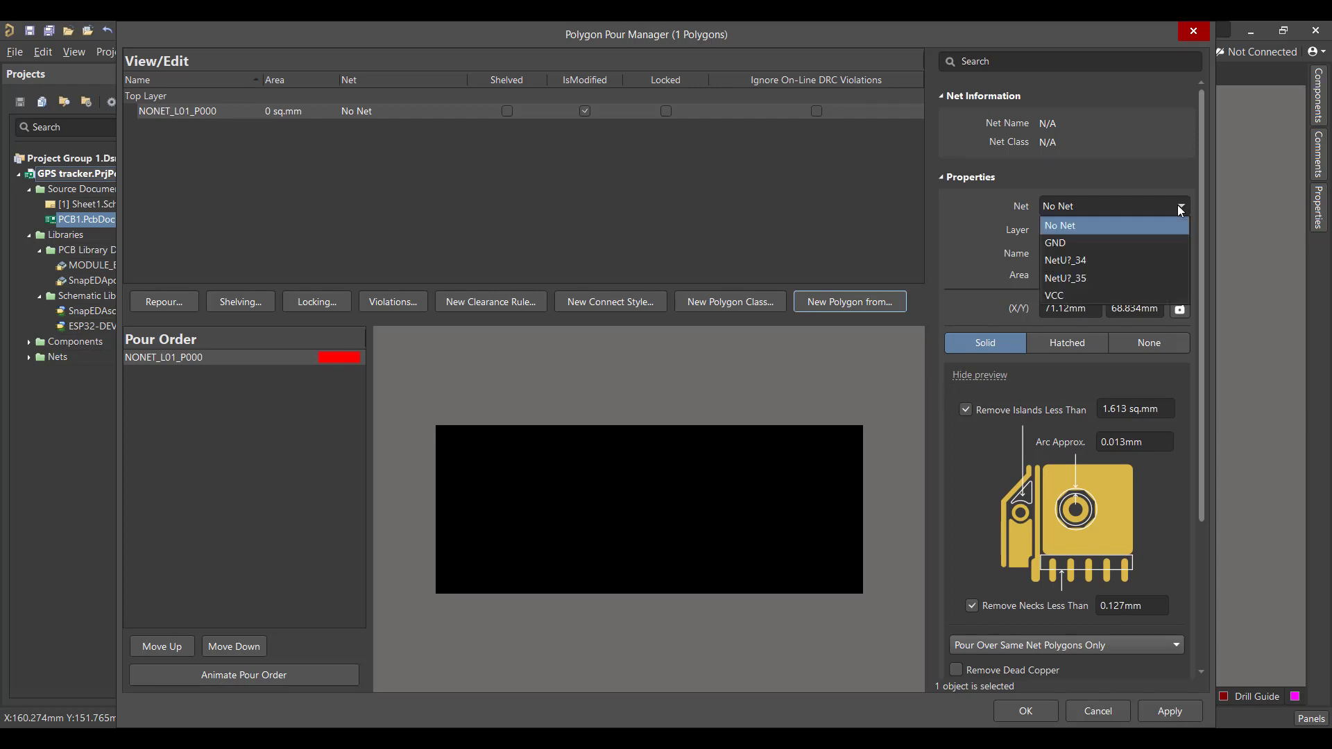
pyautogui.click(1143, 235)
# Set the GND polygon to remove dead copper and pour over all same net objects, and apply the repour.
pyautogui.scroll(-3, 1132, 441)
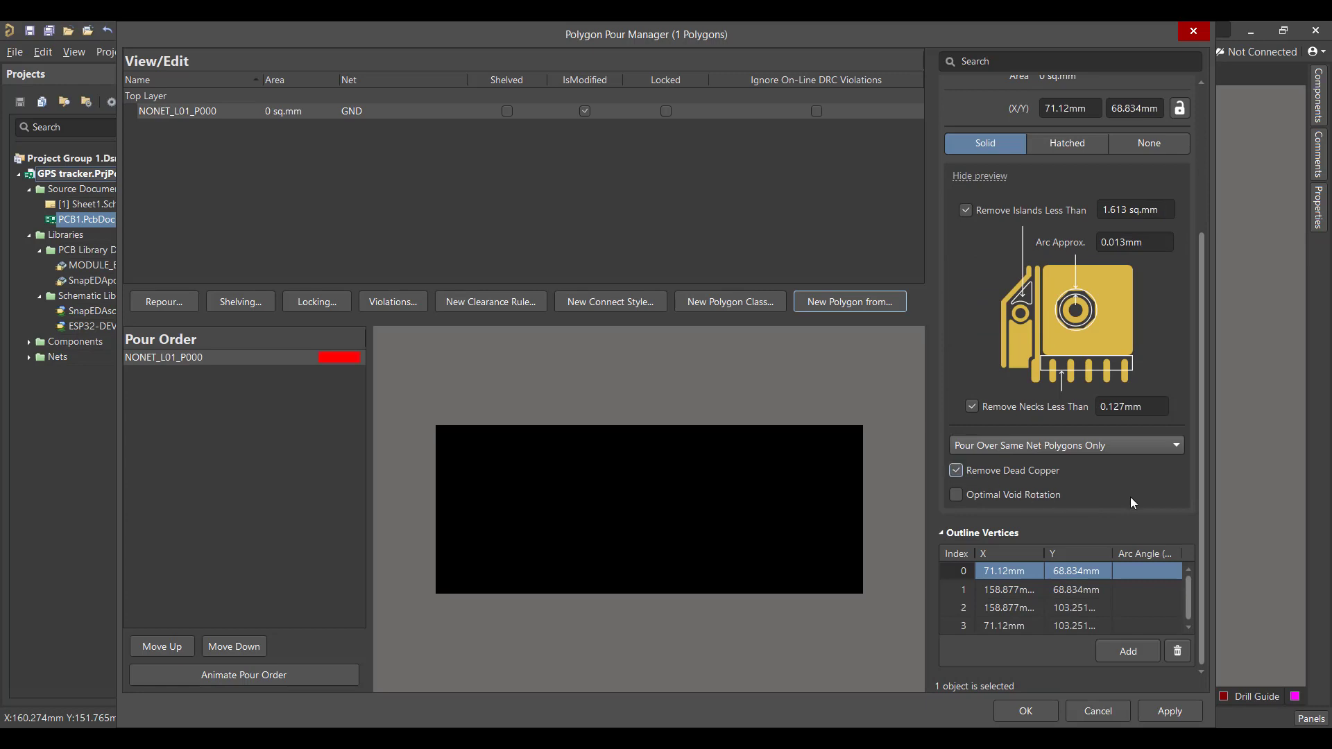
pyautogui.click(1148, 443)
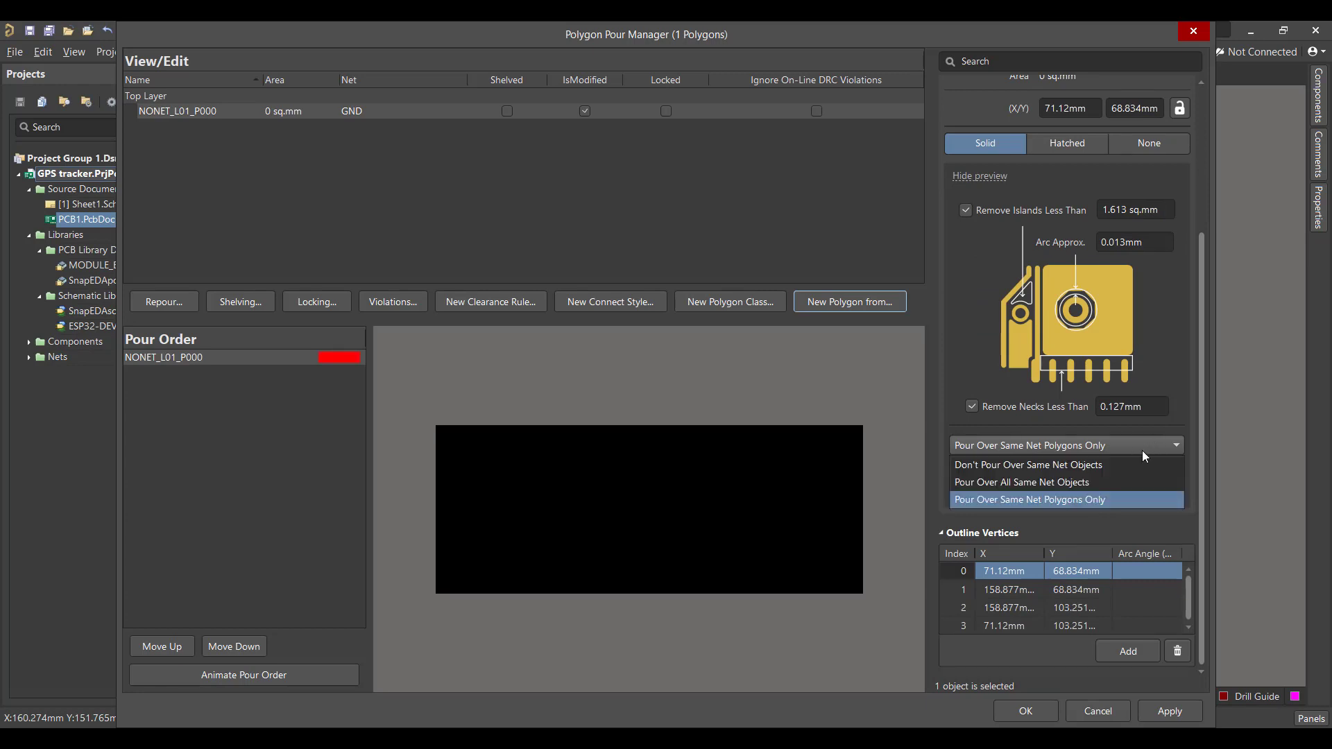
pyautogui.click(1114, 481)
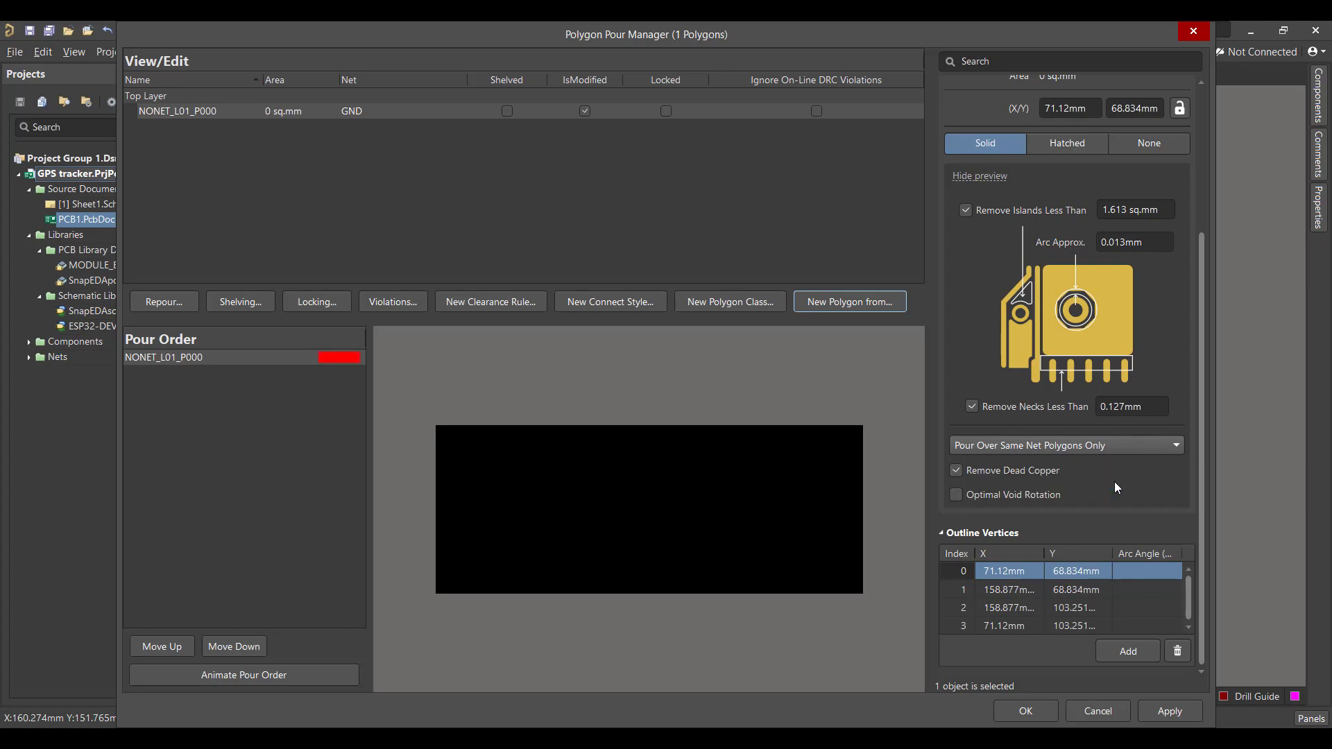
pyautogui.click(1182, 711)
pyautogui.click(829, 418)
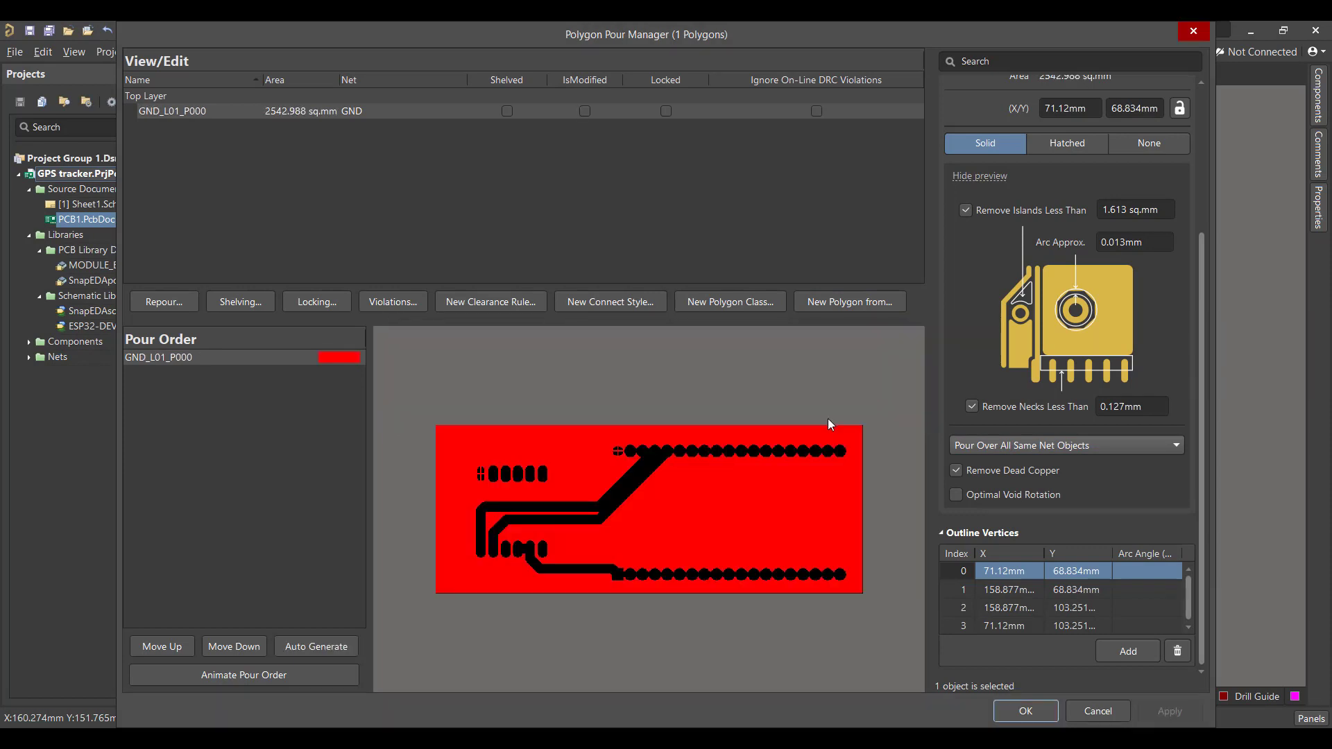
pyautogui.click(1025, 711)
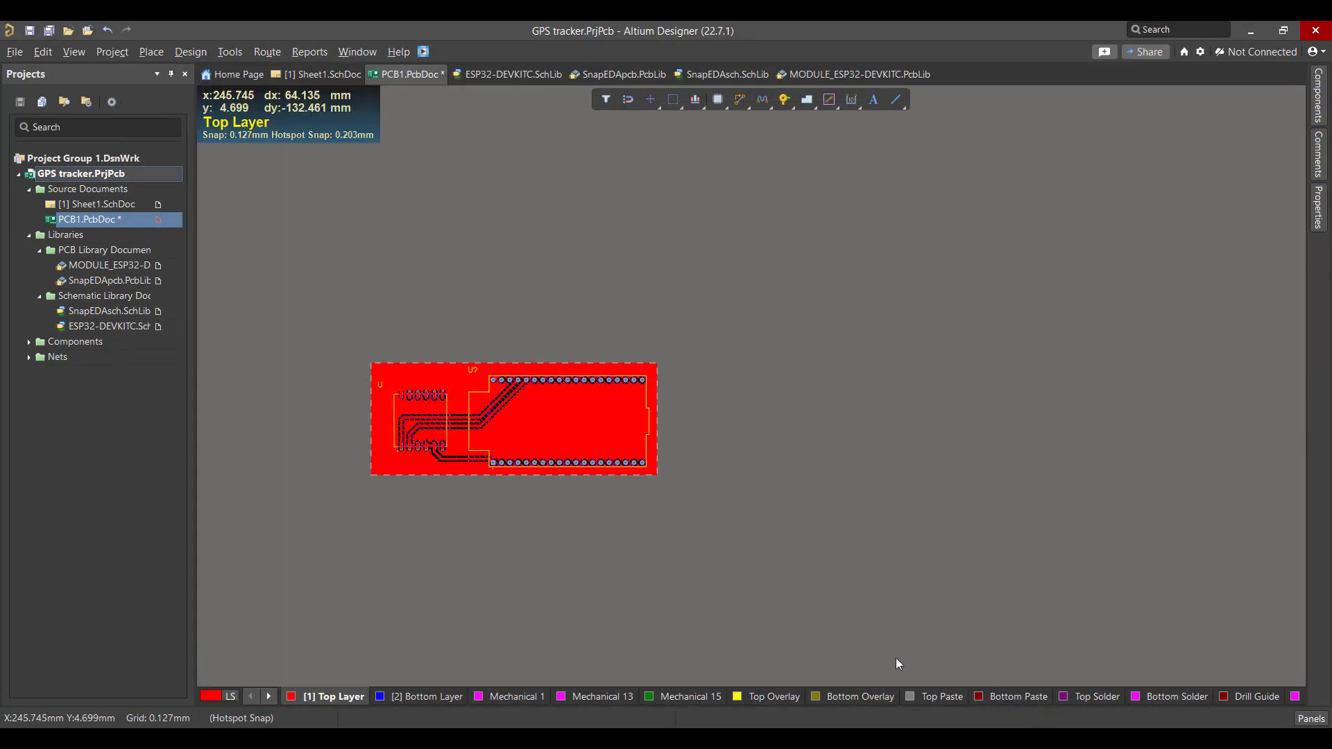
# Show the board in 3D Layout Mode and tilt it to inspect the placed ESP32 and L80 modules.
pyautogui.moveTo(719, 508); pyautogui.dragTo(922, 507, button='right')
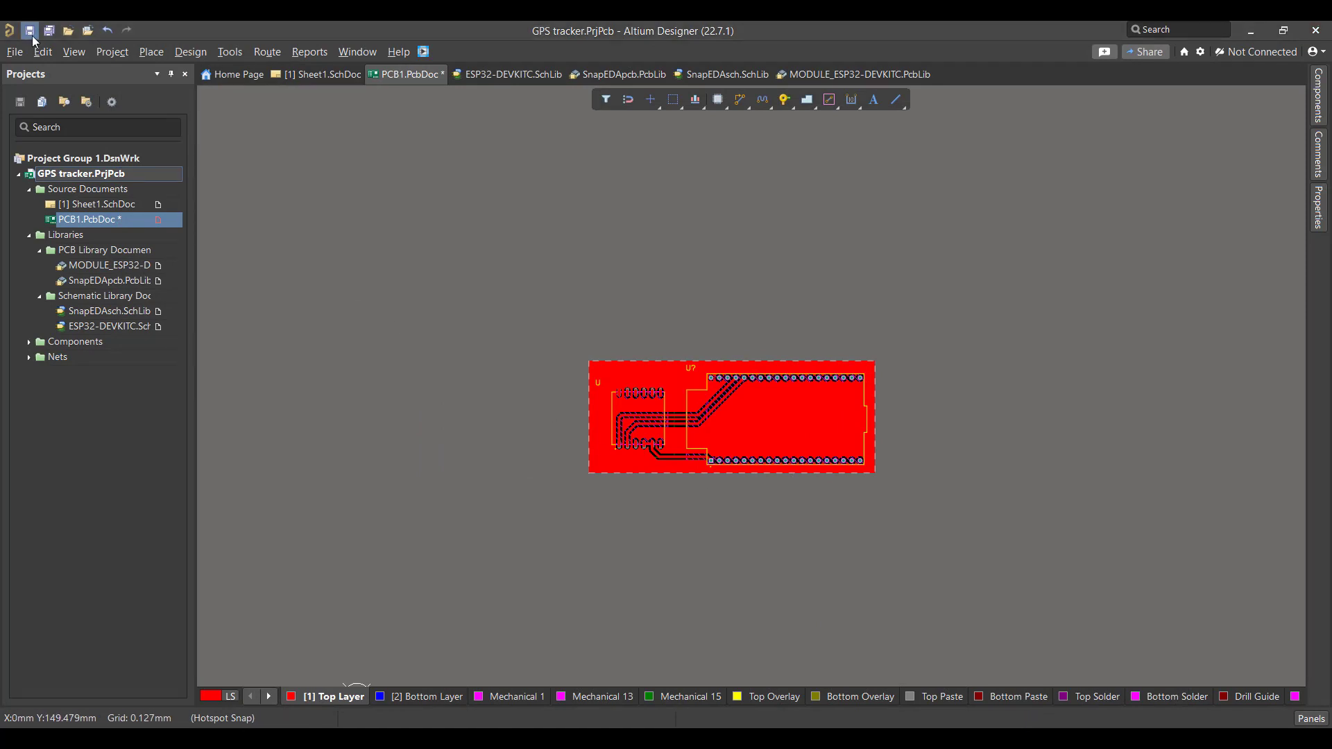
pyautogui.click(69, 53)
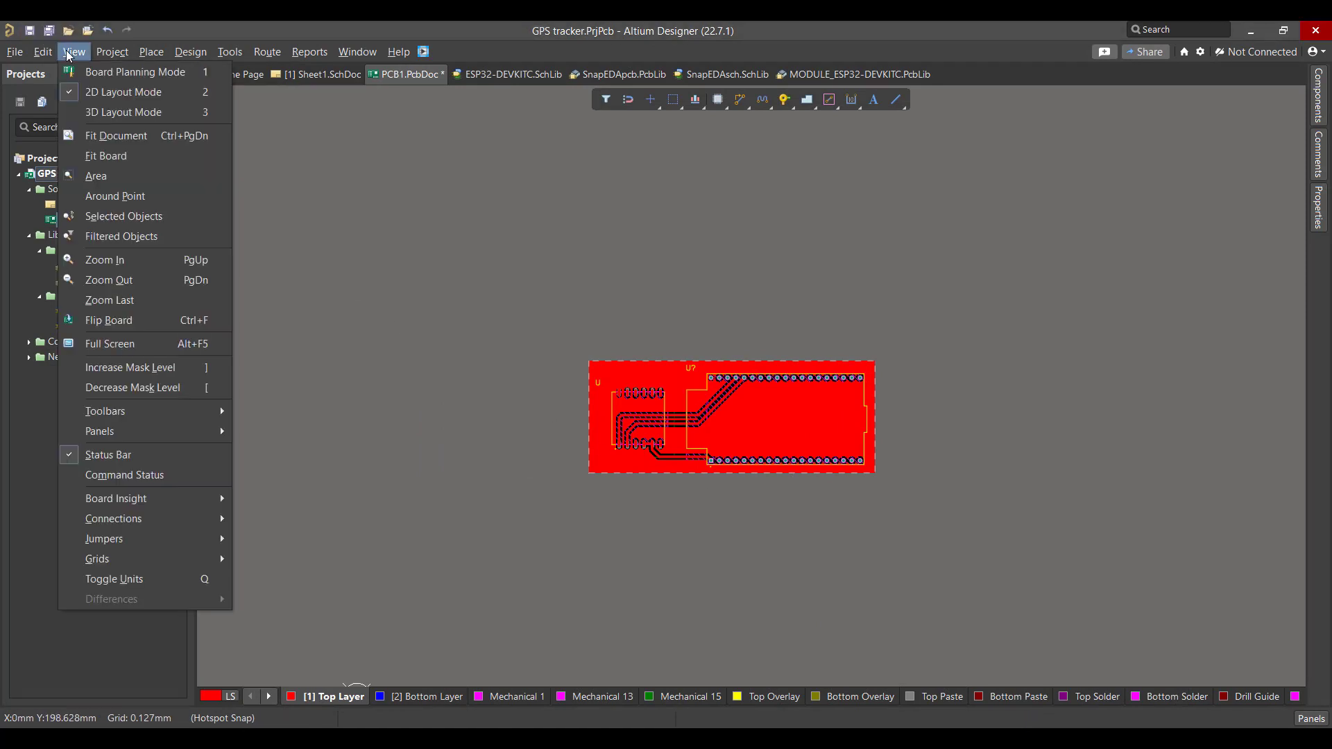
pyautogui.click(124, 119)
pyautogui.keyDown('shift'); pyautogui.moveTo(521, 414); pyautogui.dragTo(441, 445, button='right'); pyautogui.keyUp('shift')
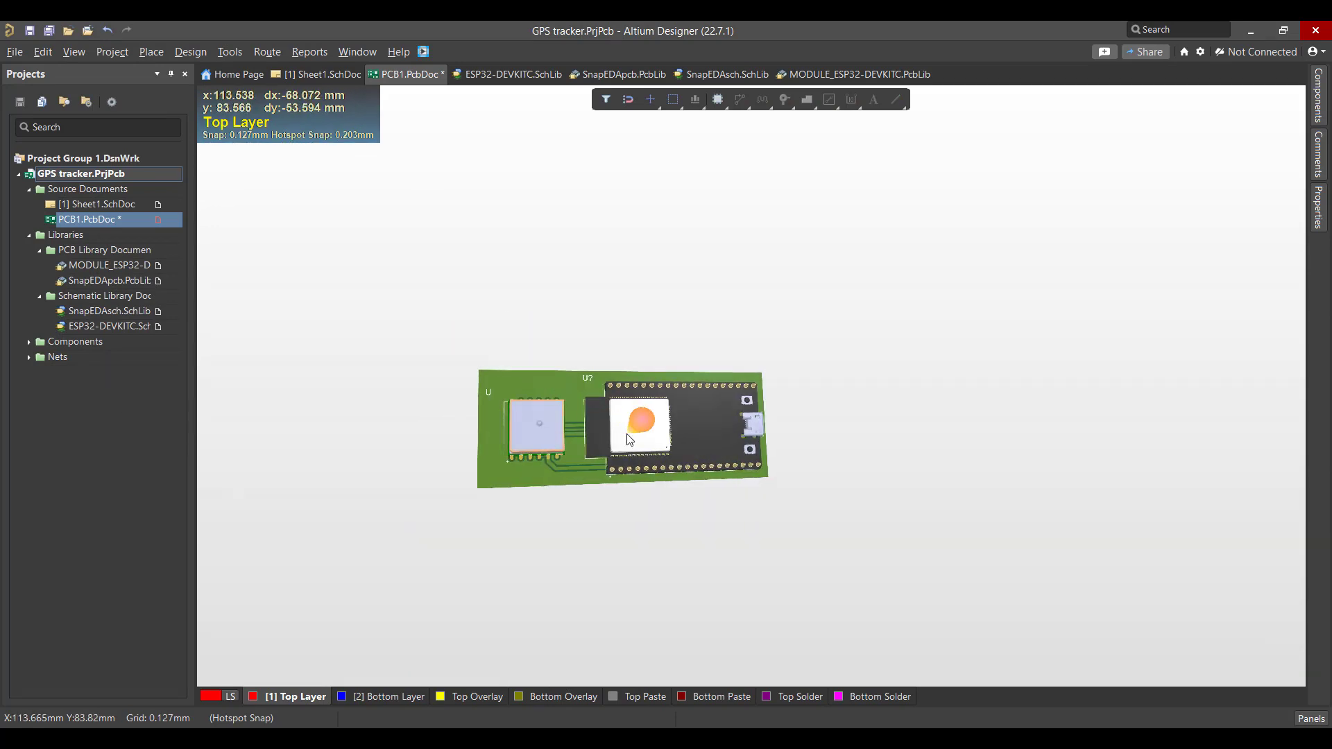